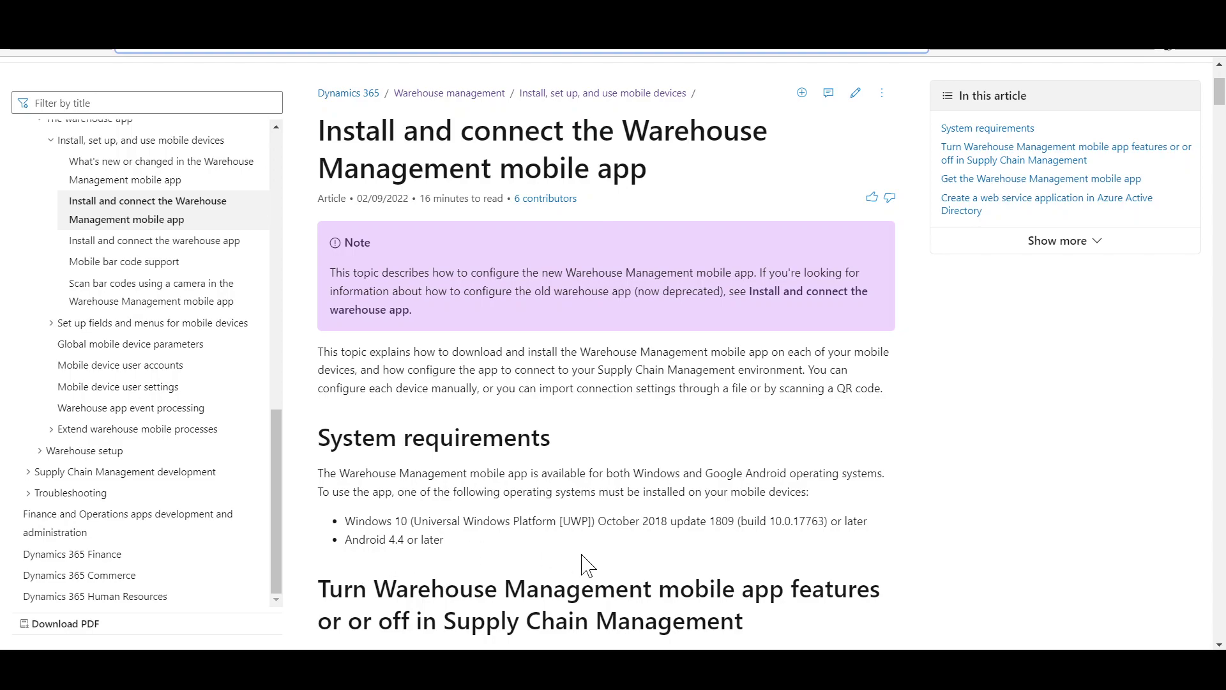
Step: Highlight the italic required-feature name, then read on to the Microsoft Store and Google Play install links
scroll(587, 565, "down", 1)
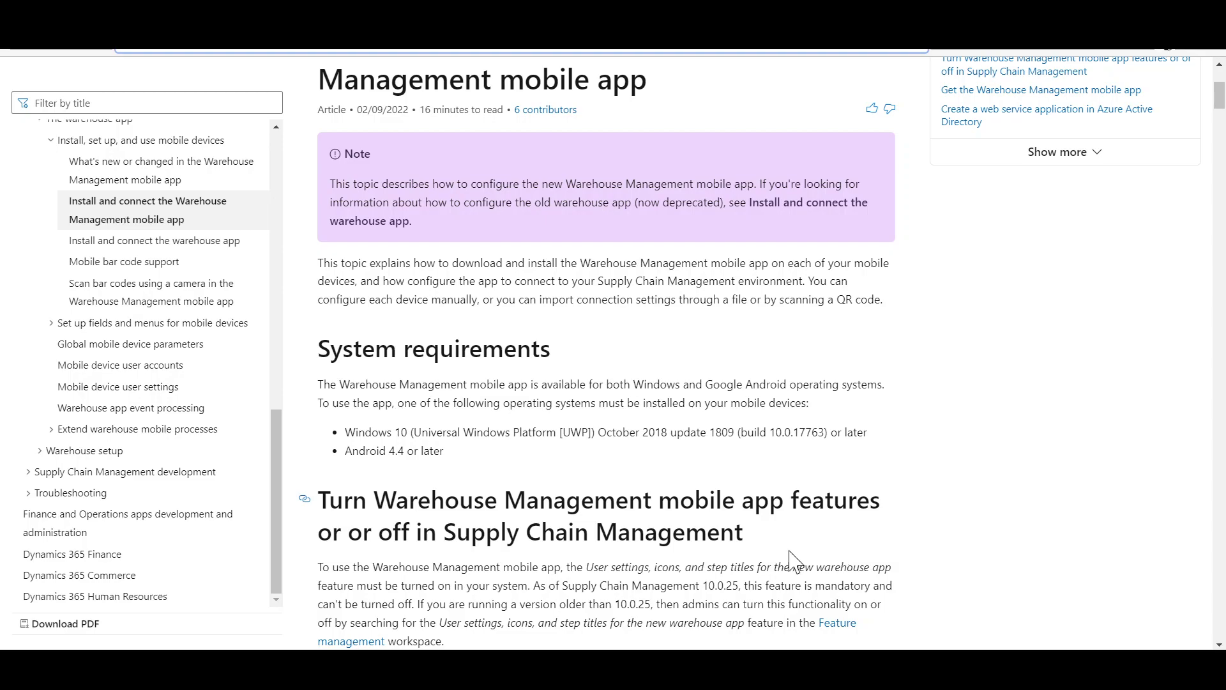
left_click_drag(586, 567, 891, 567)
left_click(871, 551)
scroll(569, 460, "down", 7)
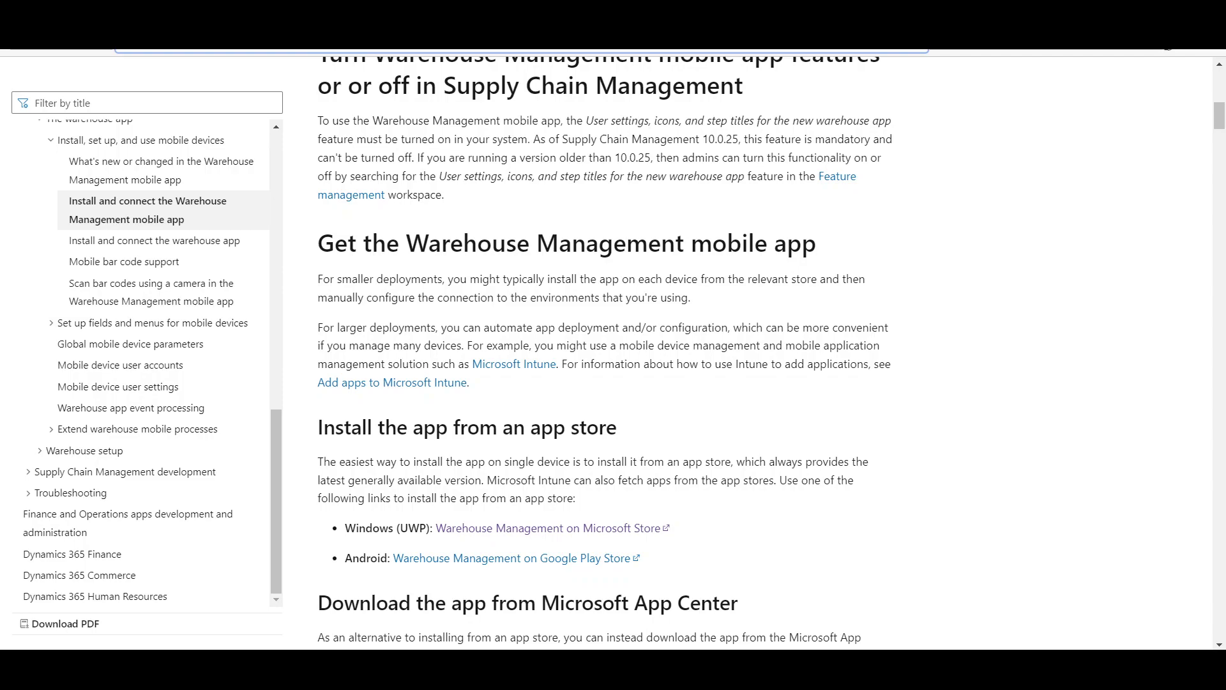
Step: Scroll to the Microsoft App Center Windows (UWP) and Android package links and the Azure Active Directory heading
scroll(607, 351, "down", 5)
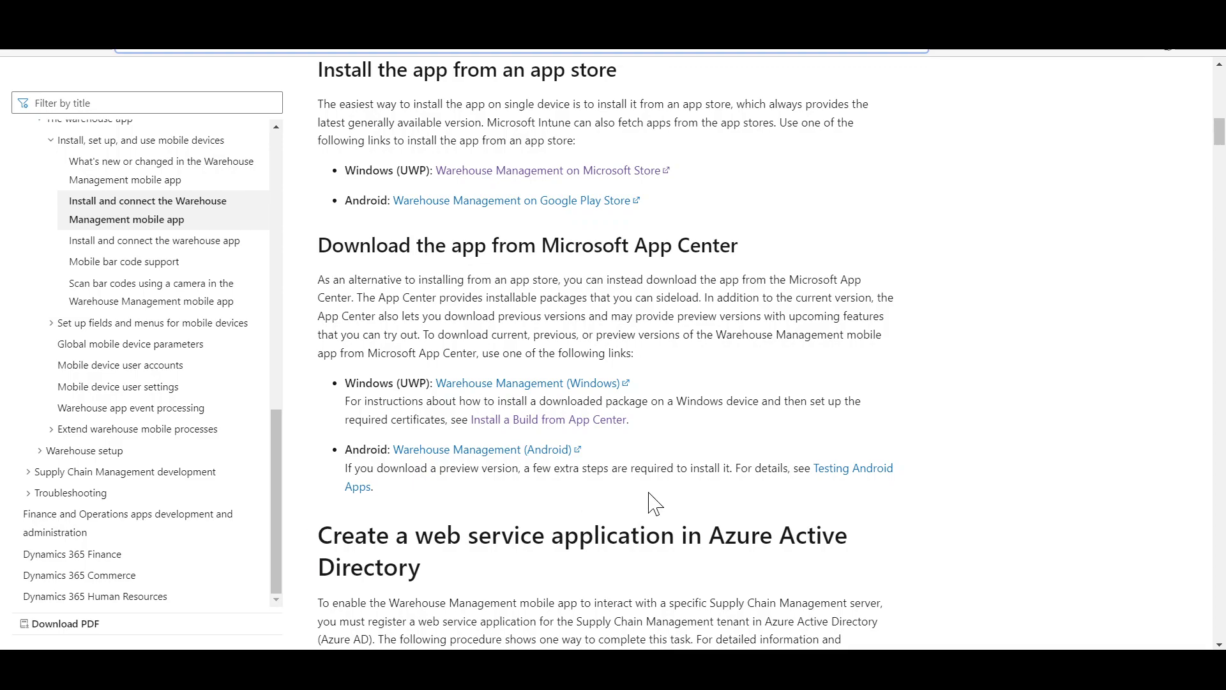
scroll(656, 501, "down", 4)
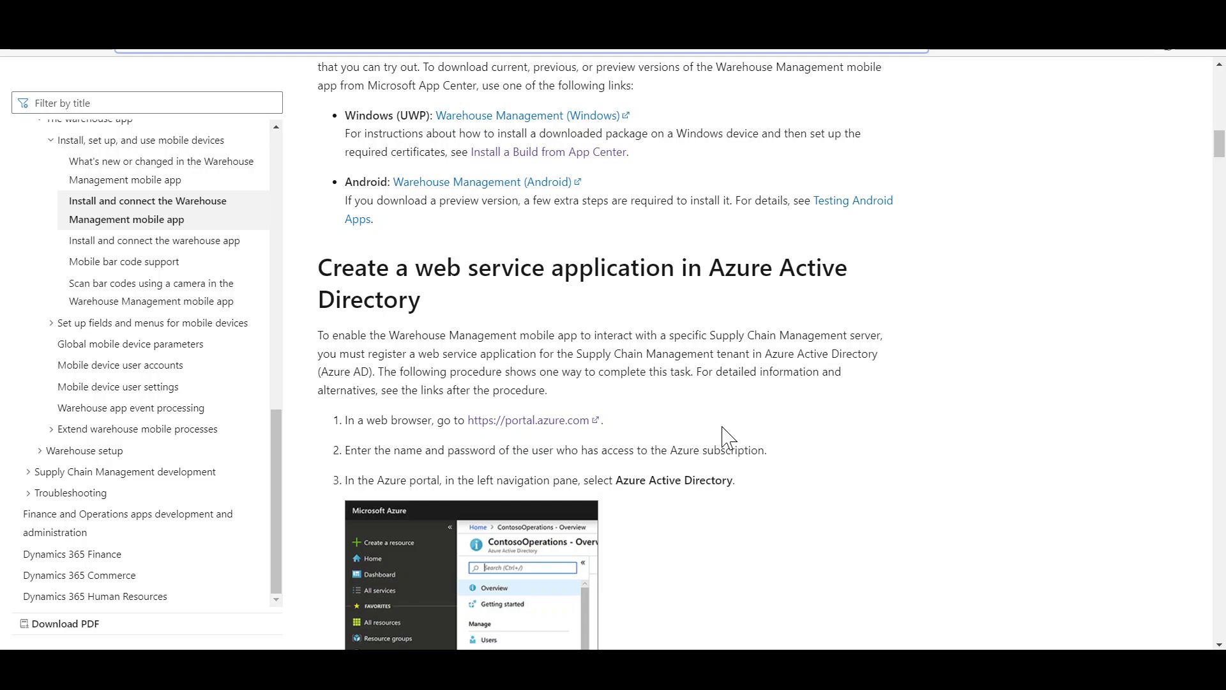
Step: Scroll through Azure AD registration steps 1–8, ending at noting the WMAPP Application (client) ID
scroll(708, 391, "down", 4)
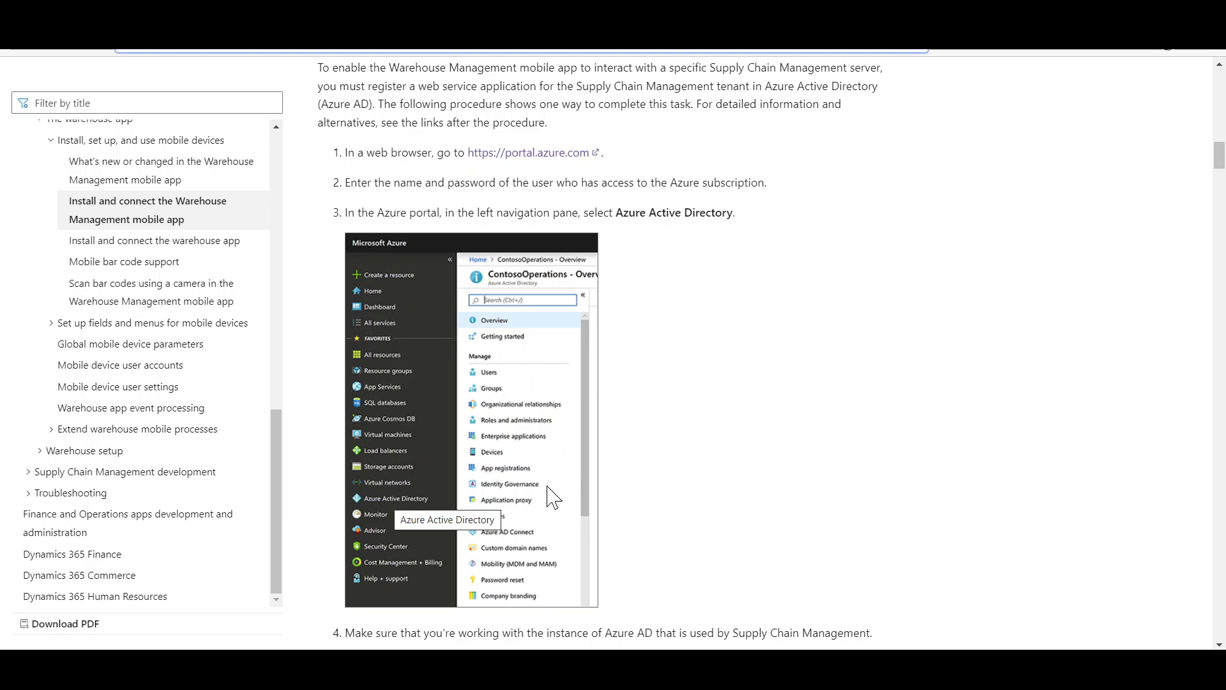
scroll(526, 488, "down", 7)
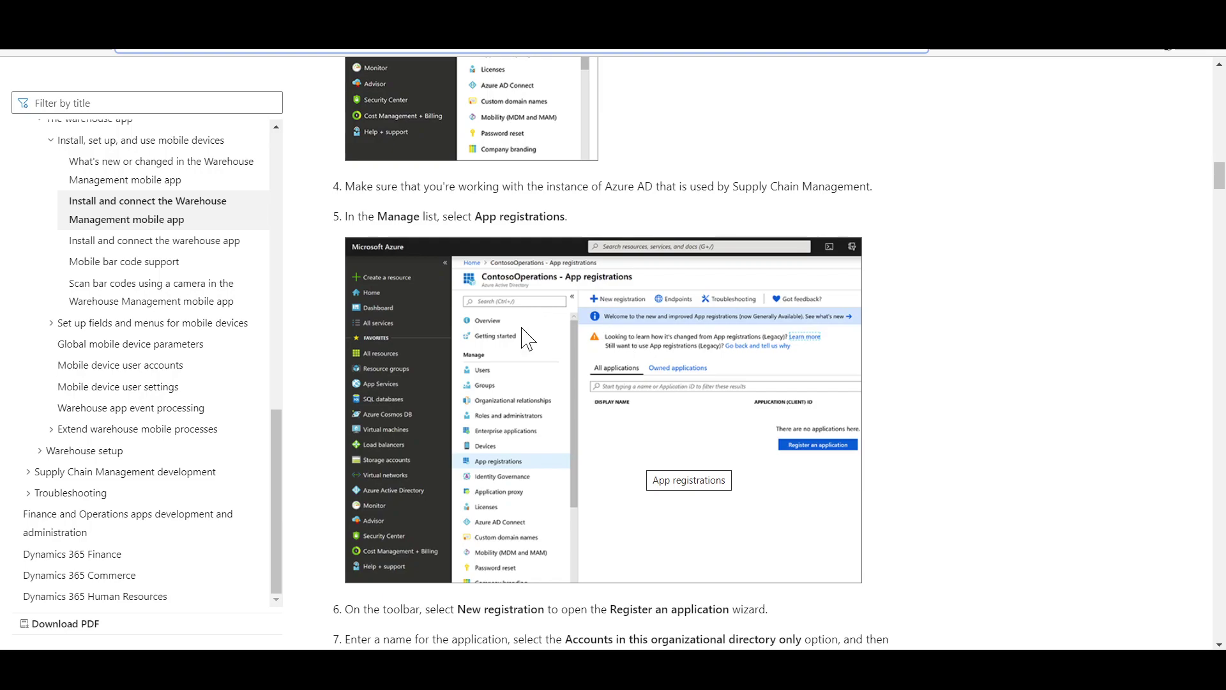
scroll(637, 348, "down", 8)
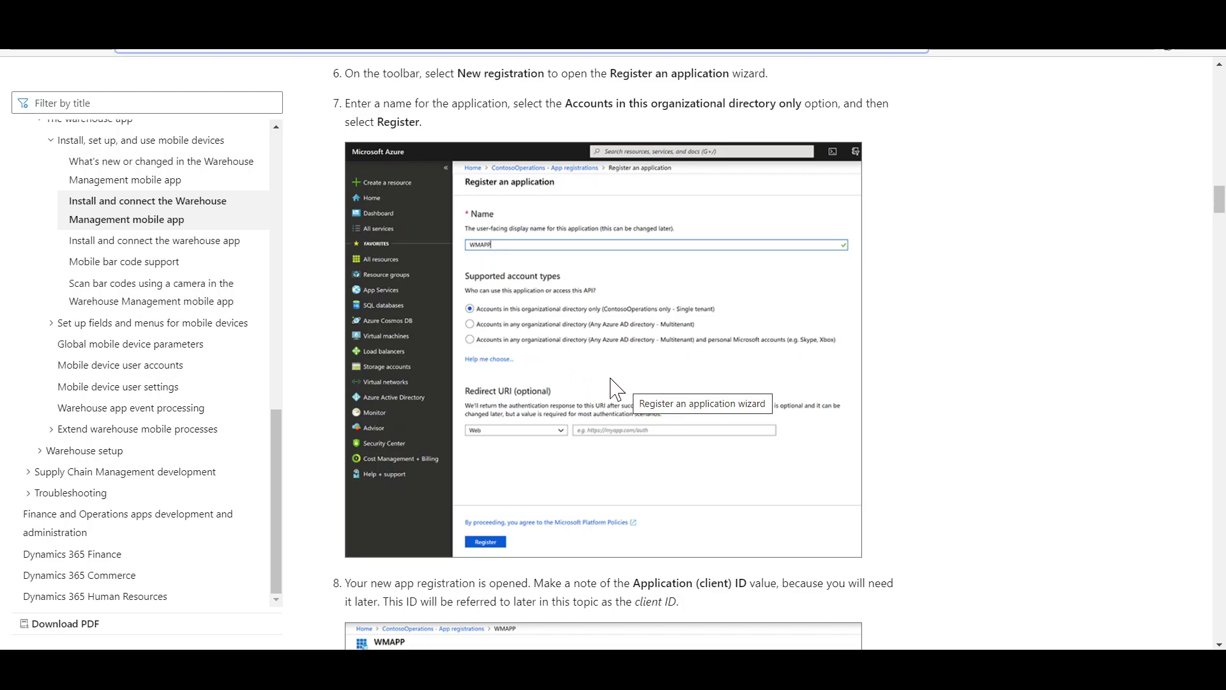
scroll(614, 387, "down", 5)
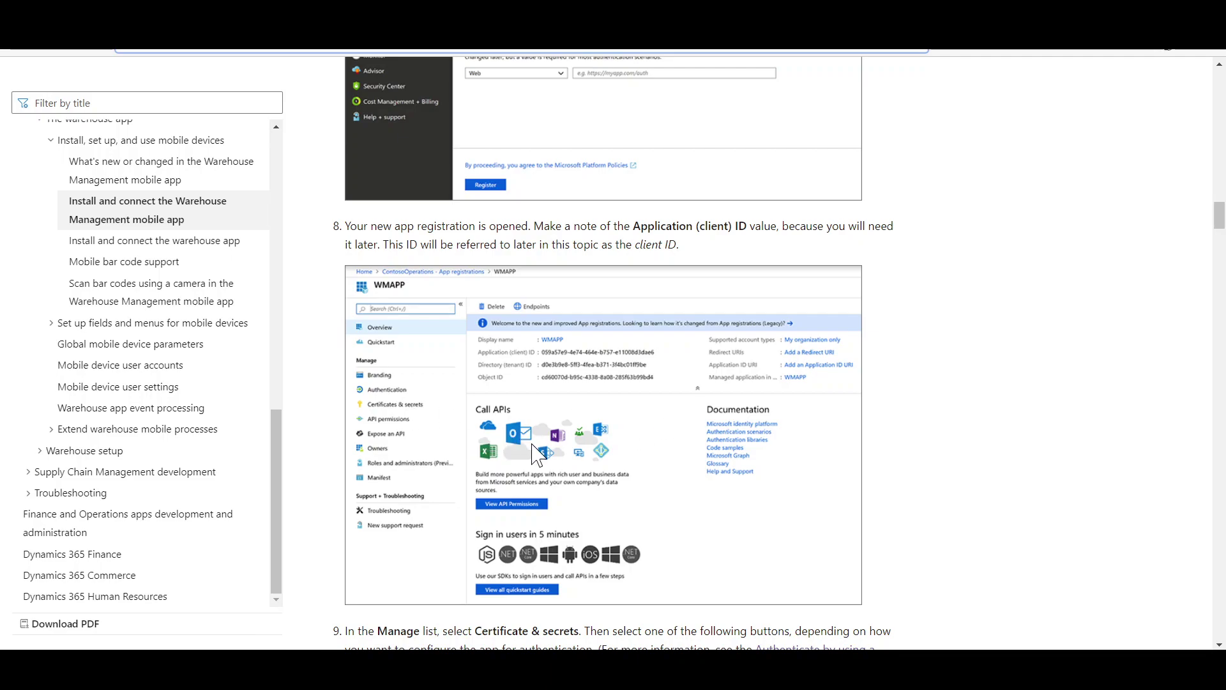
Step: Scroll past Certificates & secrets and the resources list to the Supply Chain Management user-creation steps
scroll(535, 455, "down", 10)
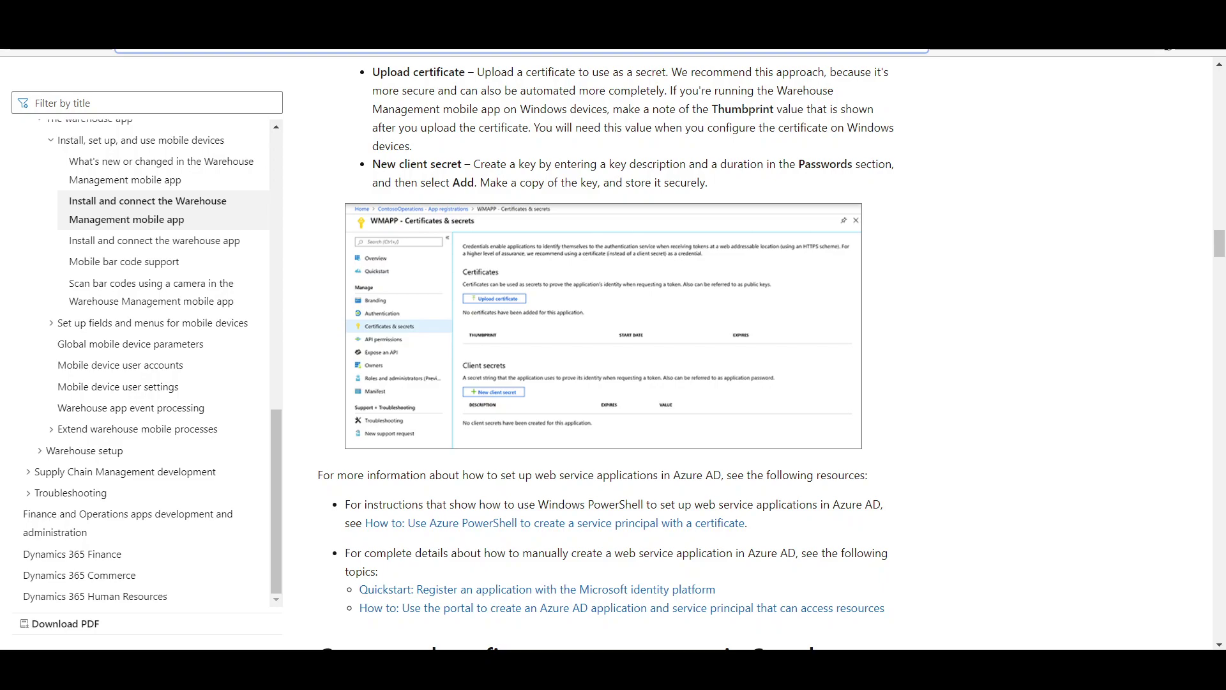
scroll(639, 391, "down", 5)
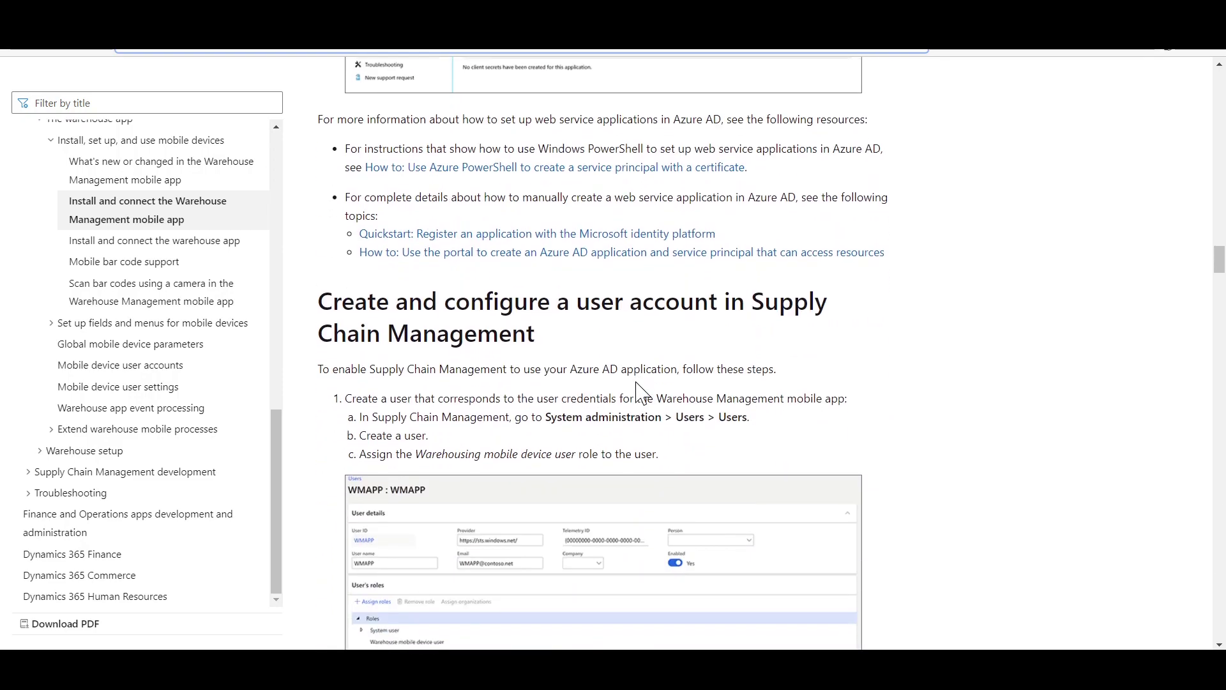
Step: Scroll through step 2's Azure Active Directory applications screenshot down to the tip on per-device client IDs
scroll(613, 395, "down", 3)
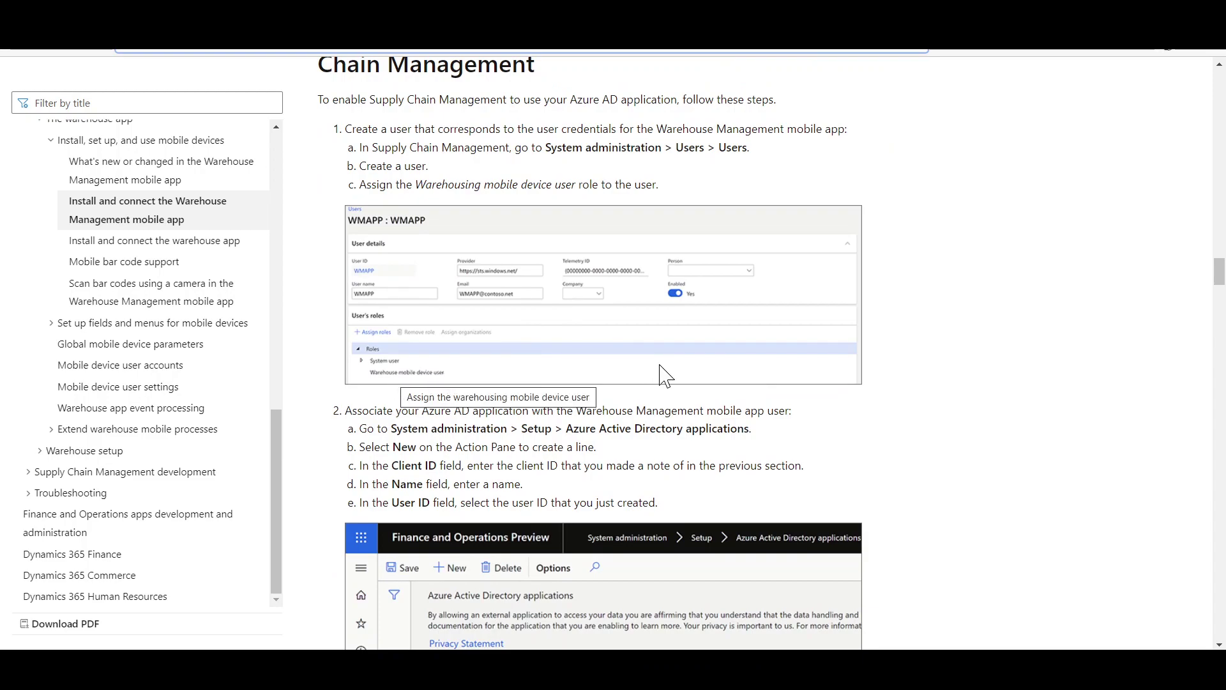
scroll(635, 447, "down", 3)
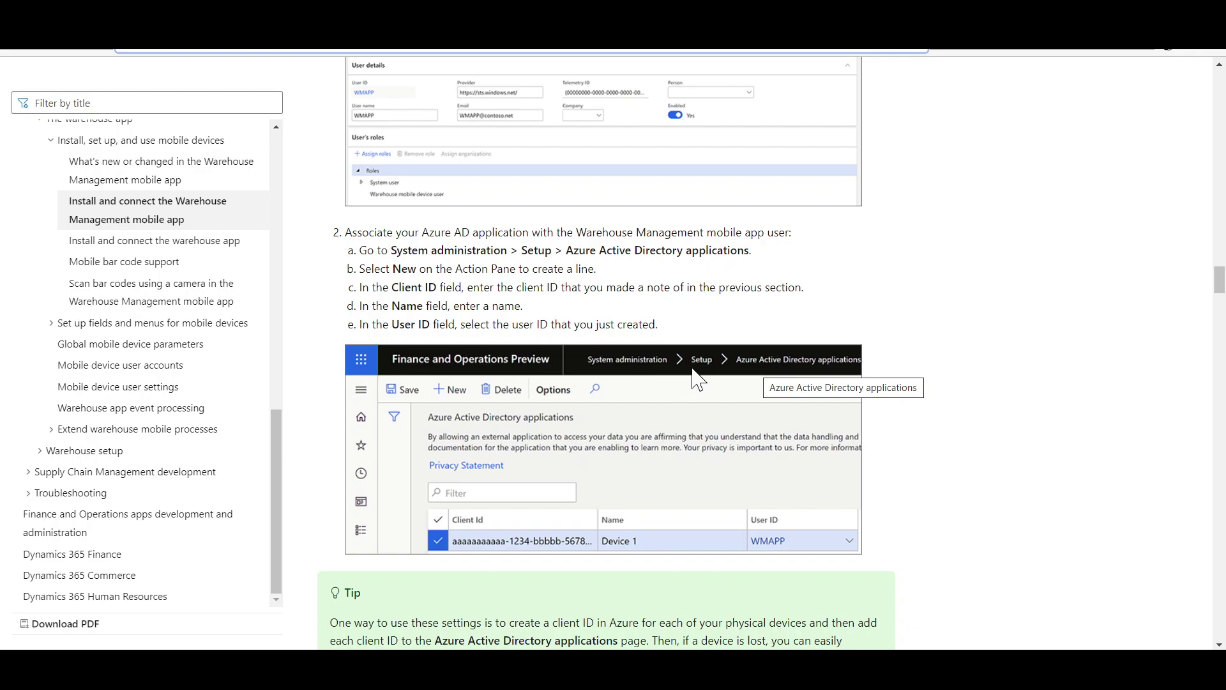
scroll(647, 422, "down", 1)
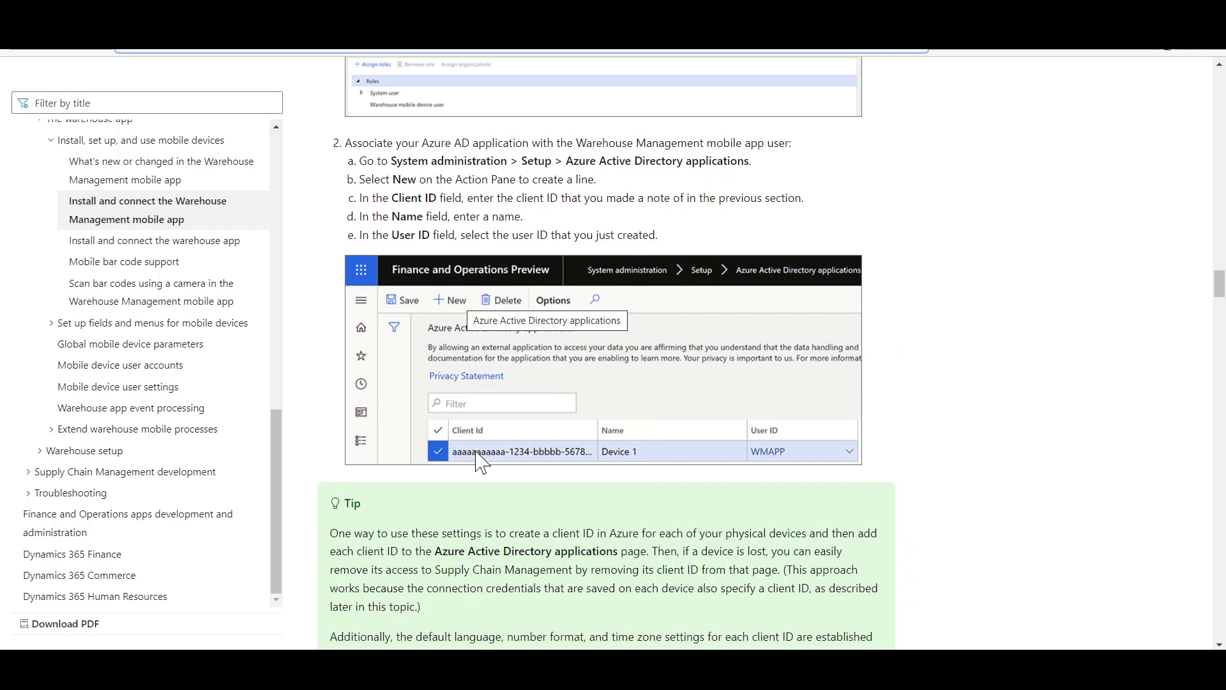
scroll(535, 393, "down", 1)
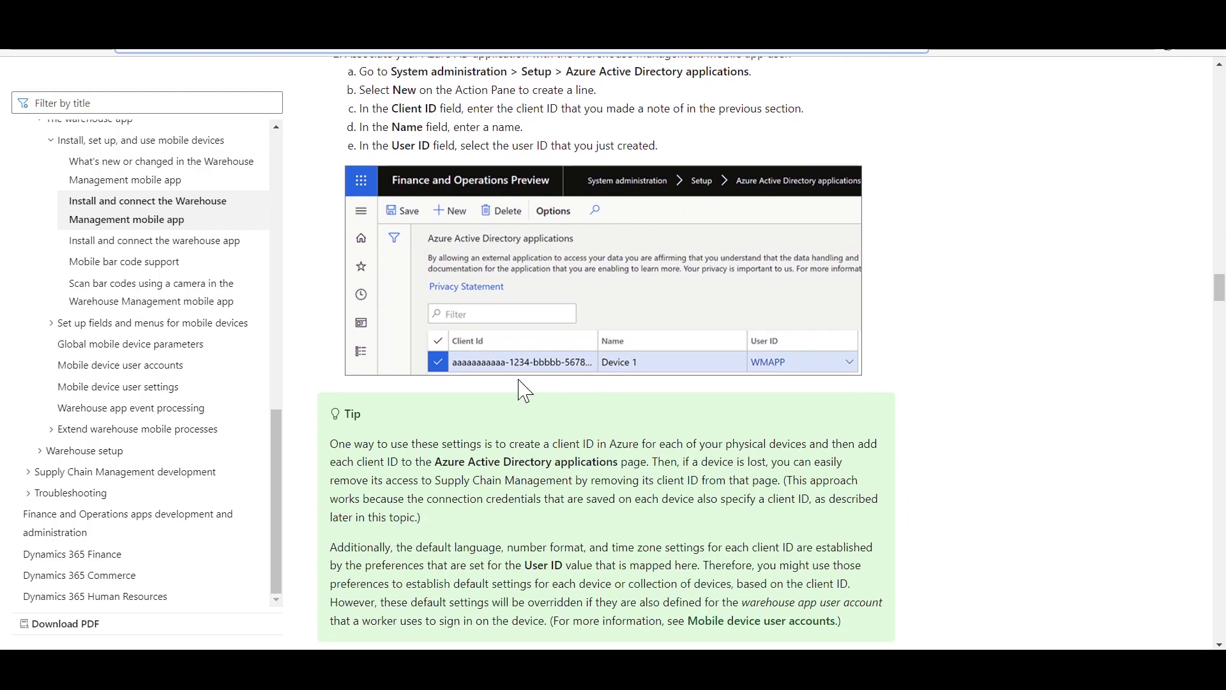
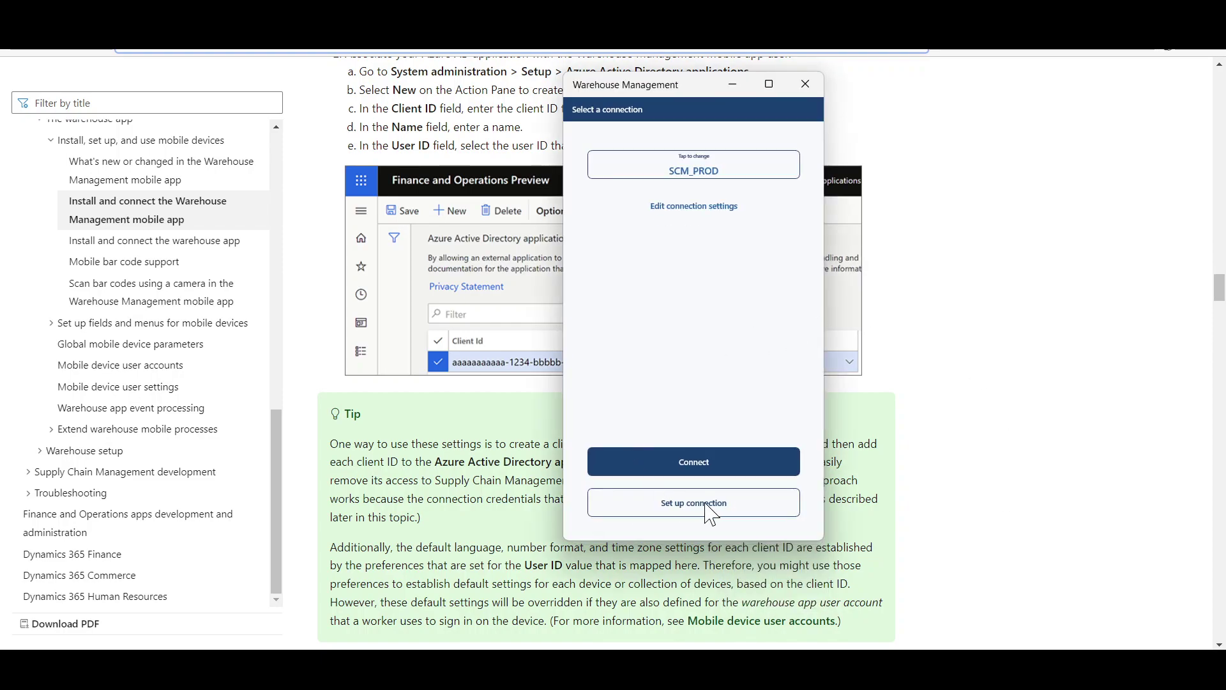
Step: Begin a new connection setup and choose to input the connection details manually
left_click(702, 505)
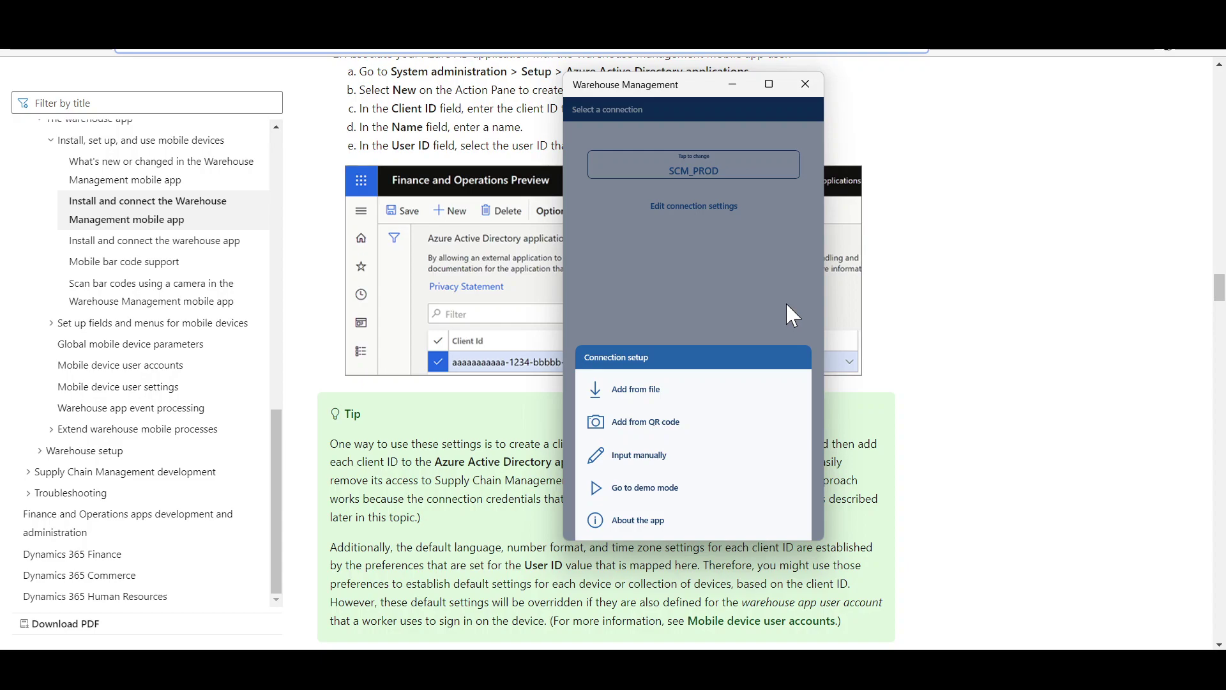
left_click(630, 467)
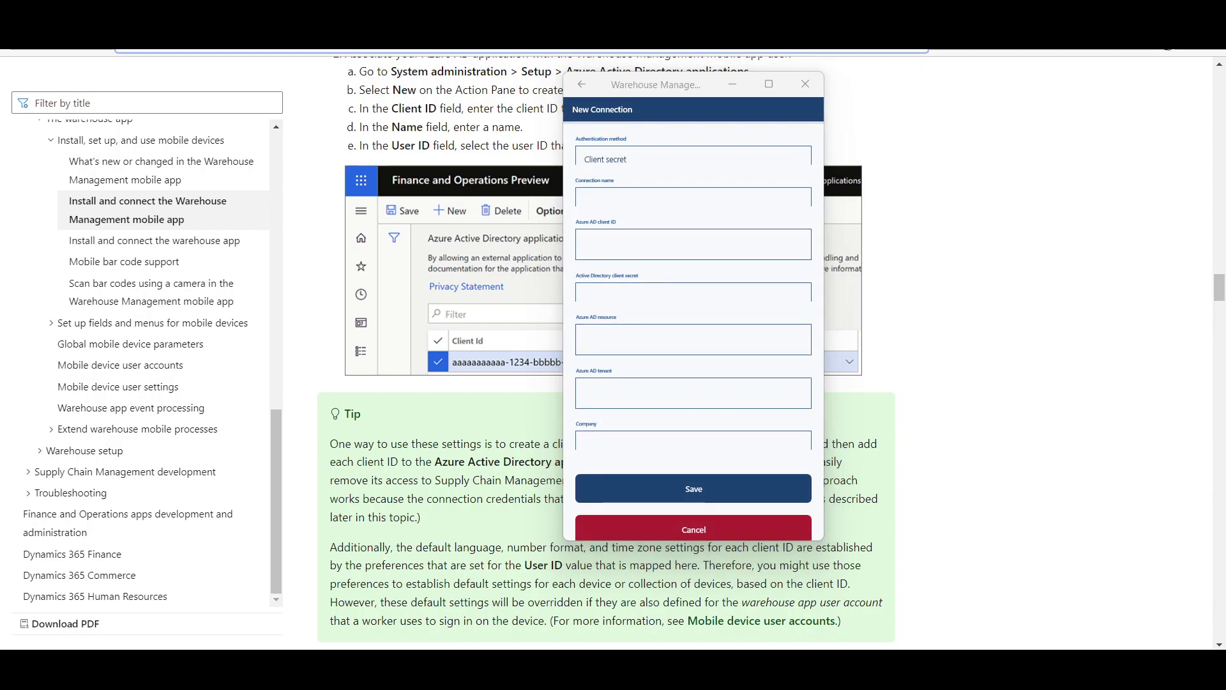
left_click(675, 157)
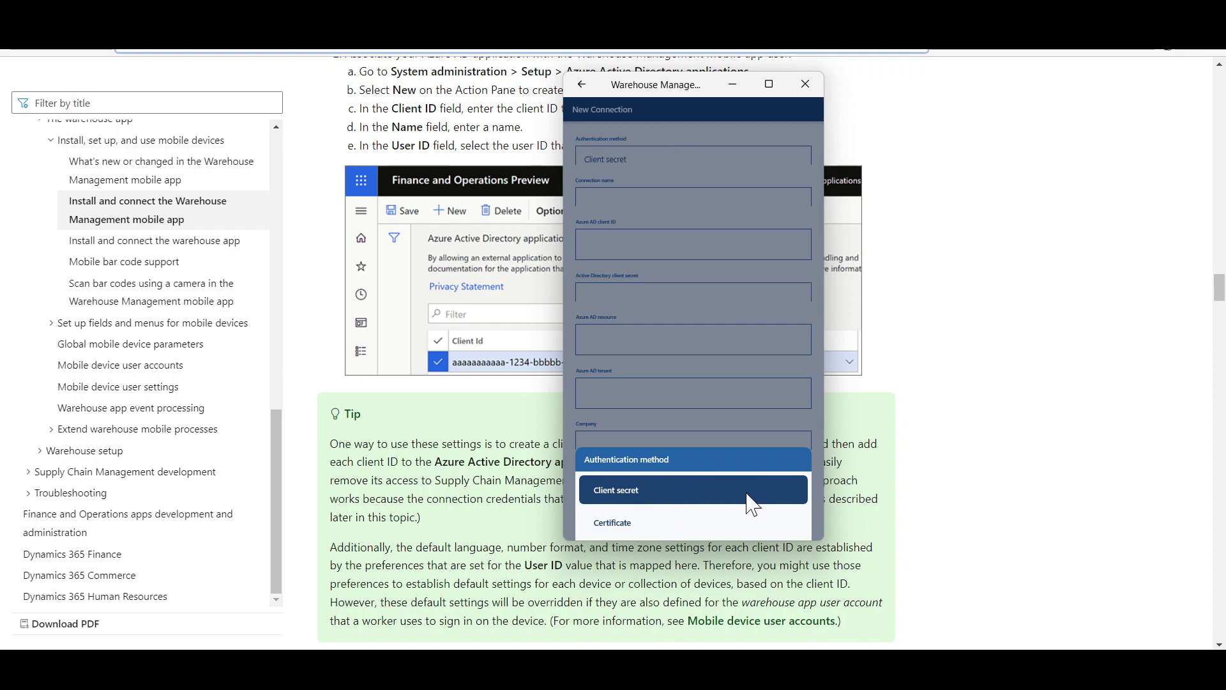
left_click(670, 493)
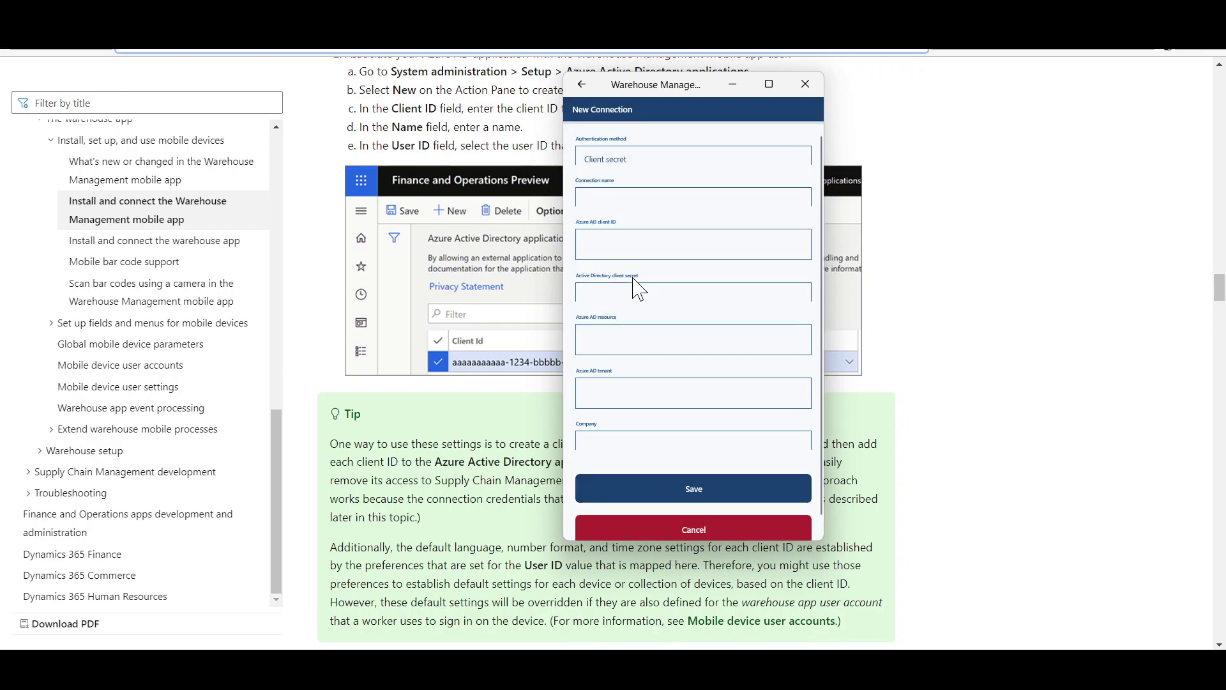
left_click(618, 292)
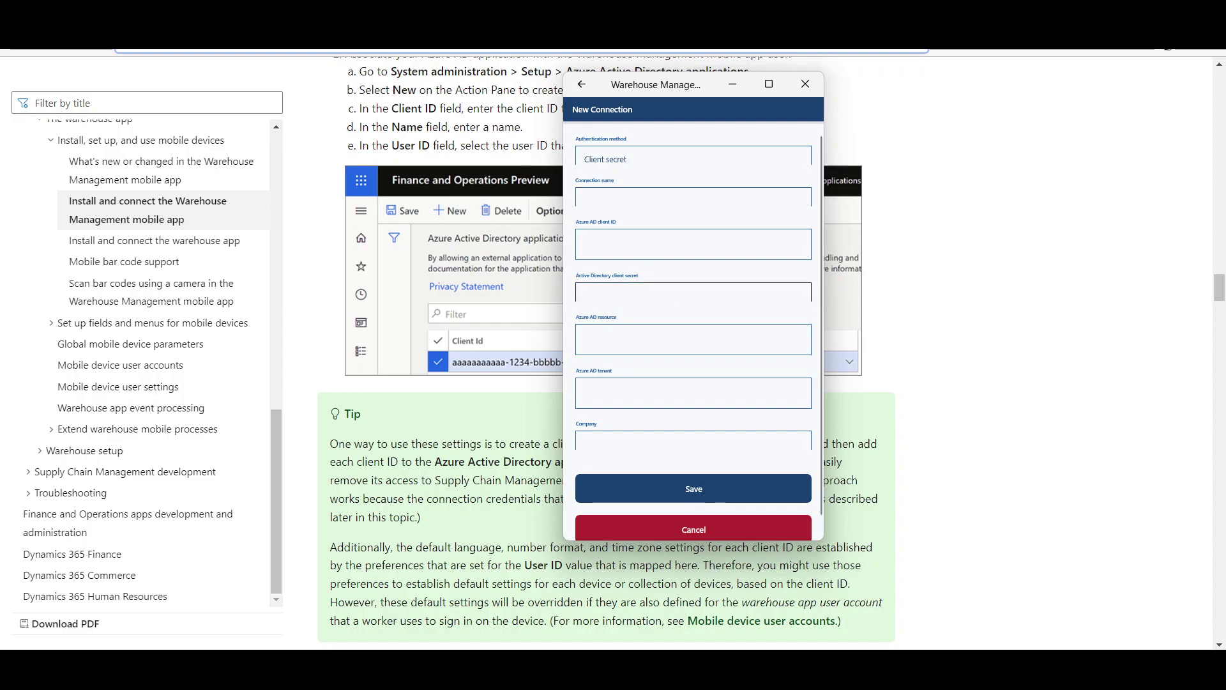
left_click(639, 156)
left_click(614, 523)
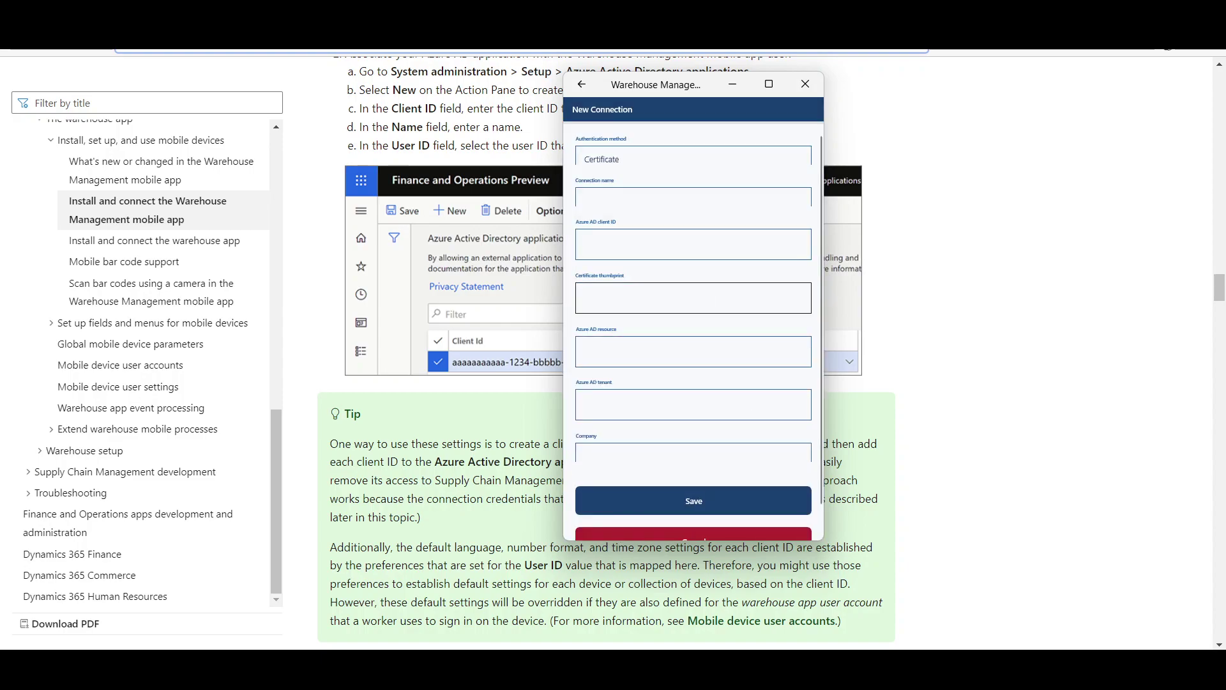
left_click(656, 160)
left_click(626, 489)
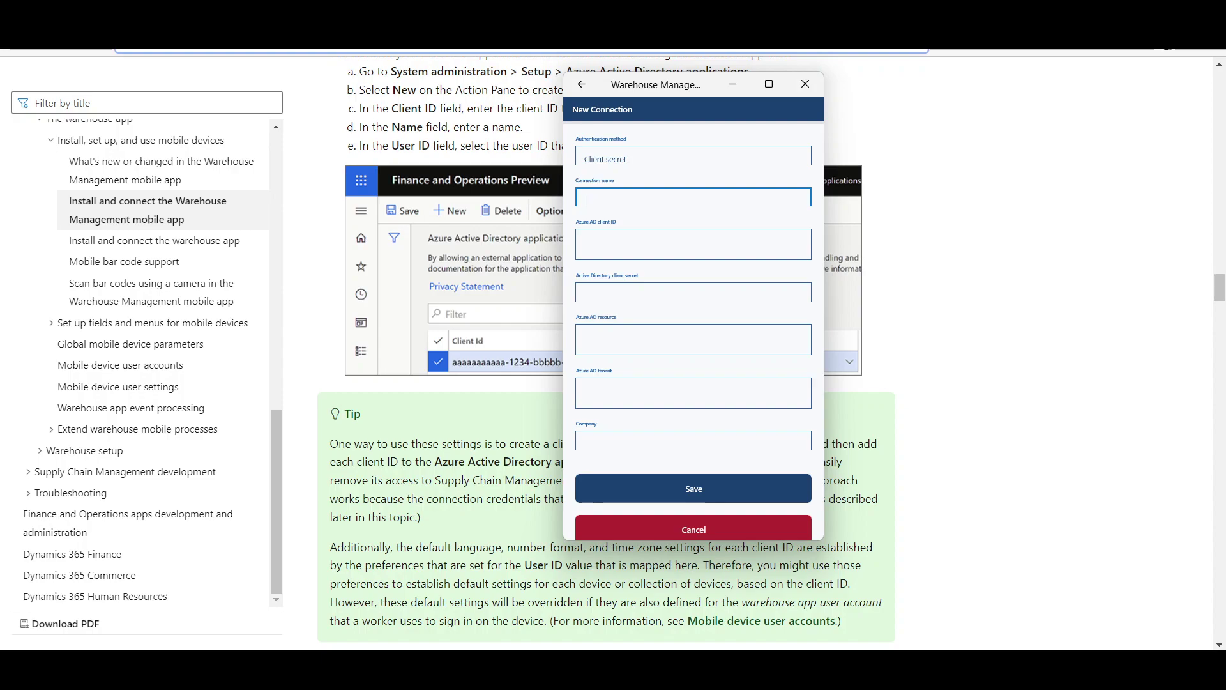
Step: Name the connection DSCM_TEST and paste in the Azure AD client ID and client secret
type("DSCM_TEST")
left_click(626, 234)
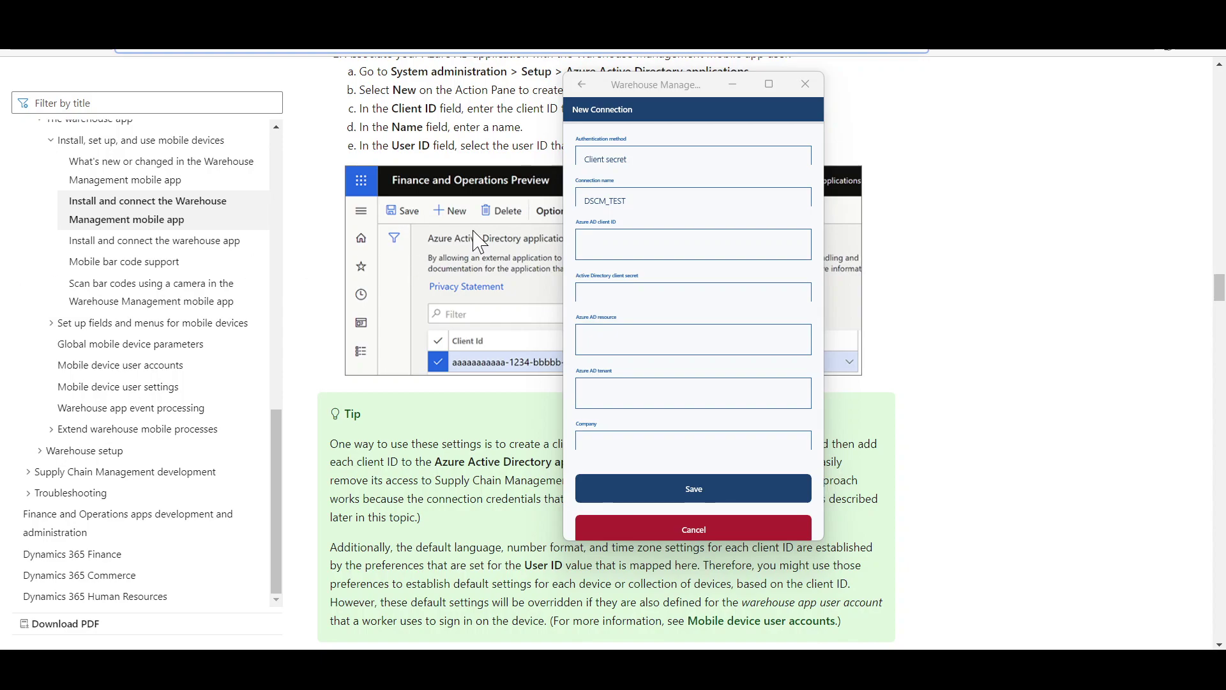
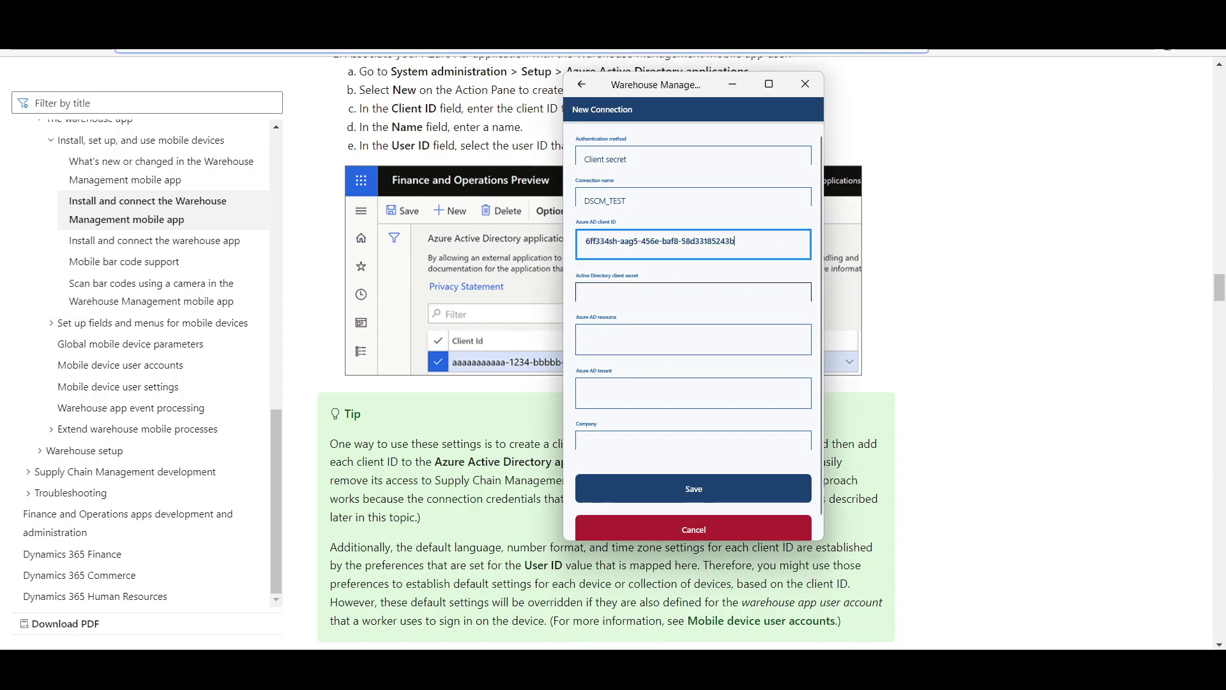
left_click(692, 292)
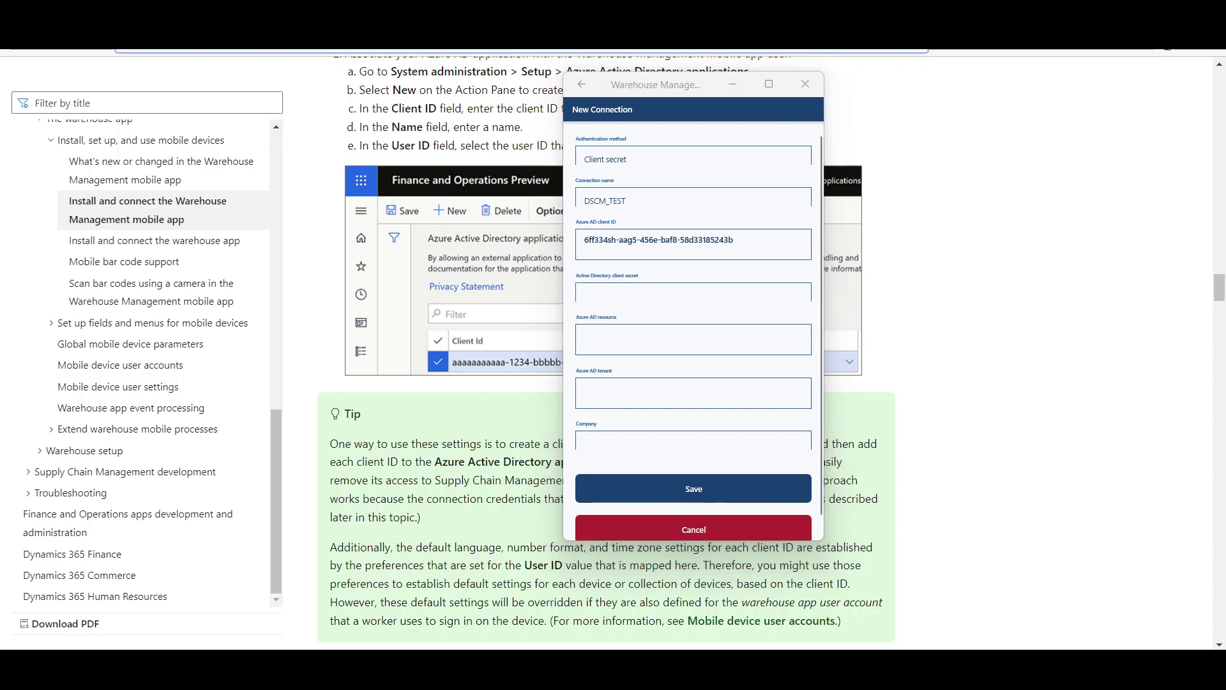
key("alt+Tab")
key("ctrl+v")
Step: Paste the Azure AD resource and tenant URLs, enter company EGMF, and save the connection
key("Tab")
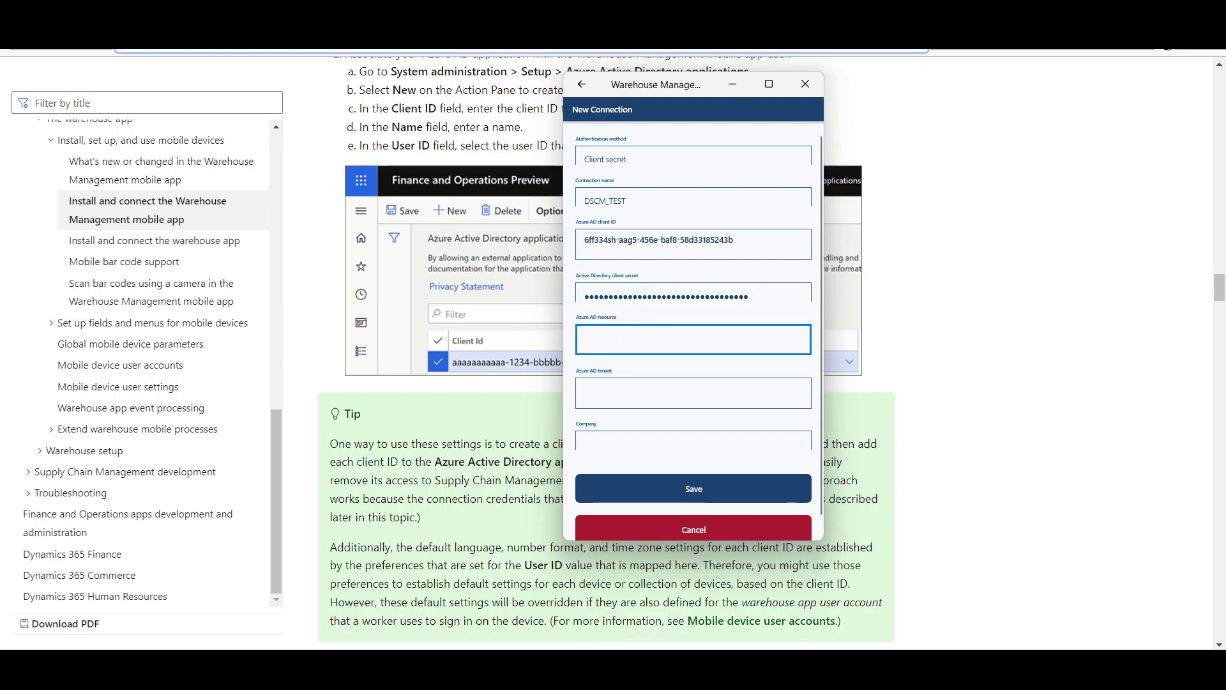
key("alt+Tab")
key("alt+Tab")
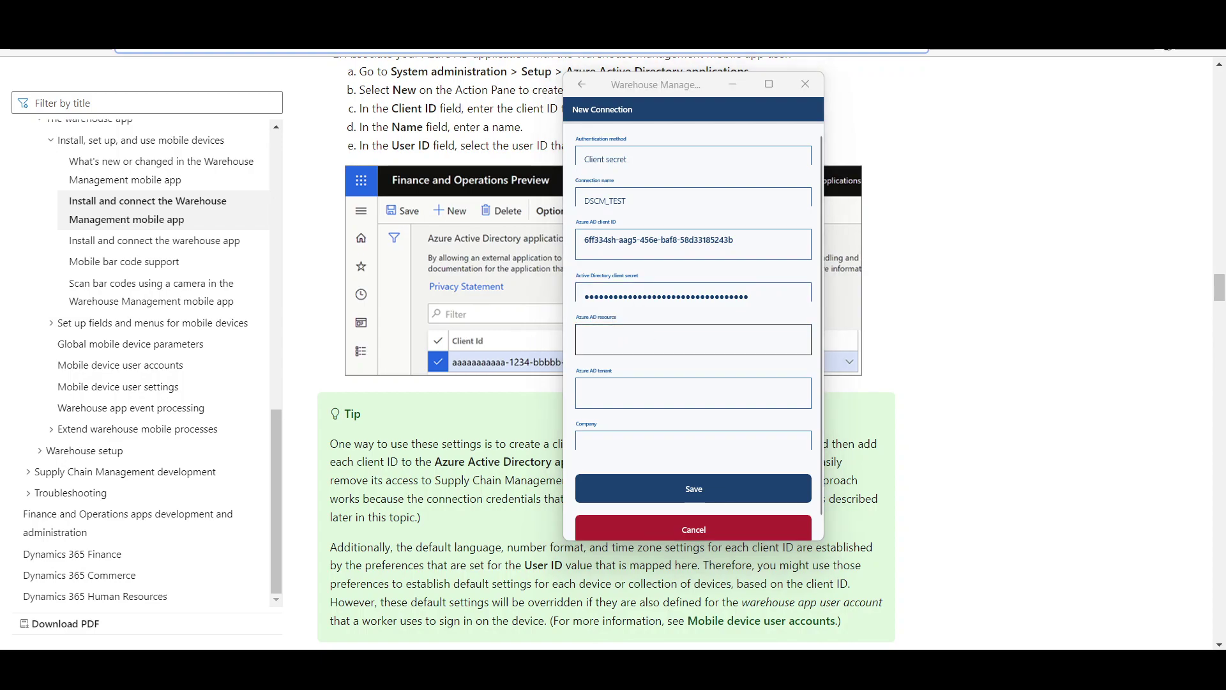
type("https://dscmbc3658c34c24699dr06aos.cloudax.dynamics.com/")
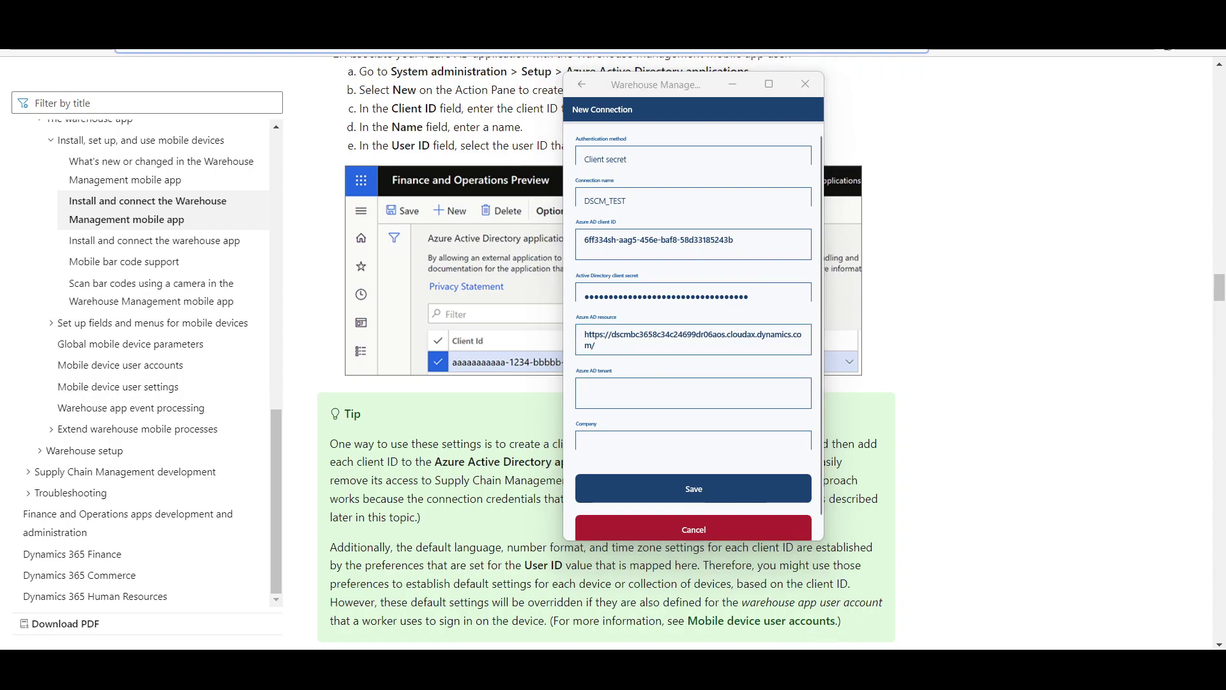
key("Tab")
type("https://login.windows.net/72f3348bf-921f-41af-62f5-2d7cdff85f4r7")
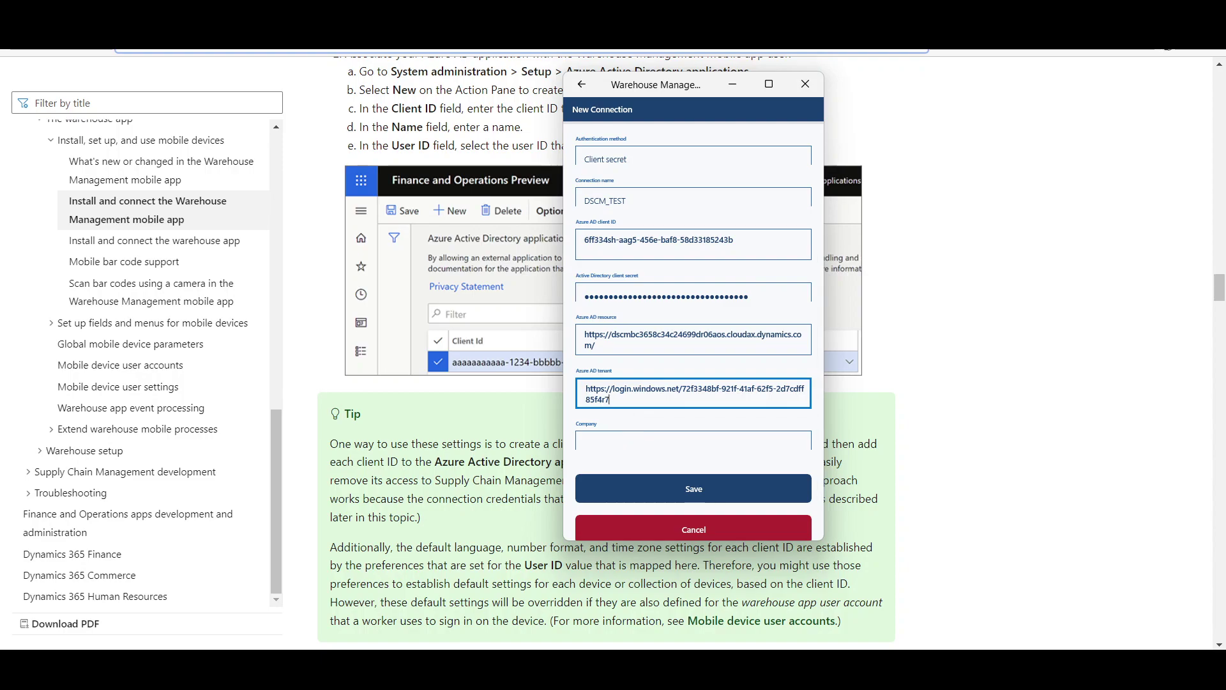
key("Tab")
type("EGMF")
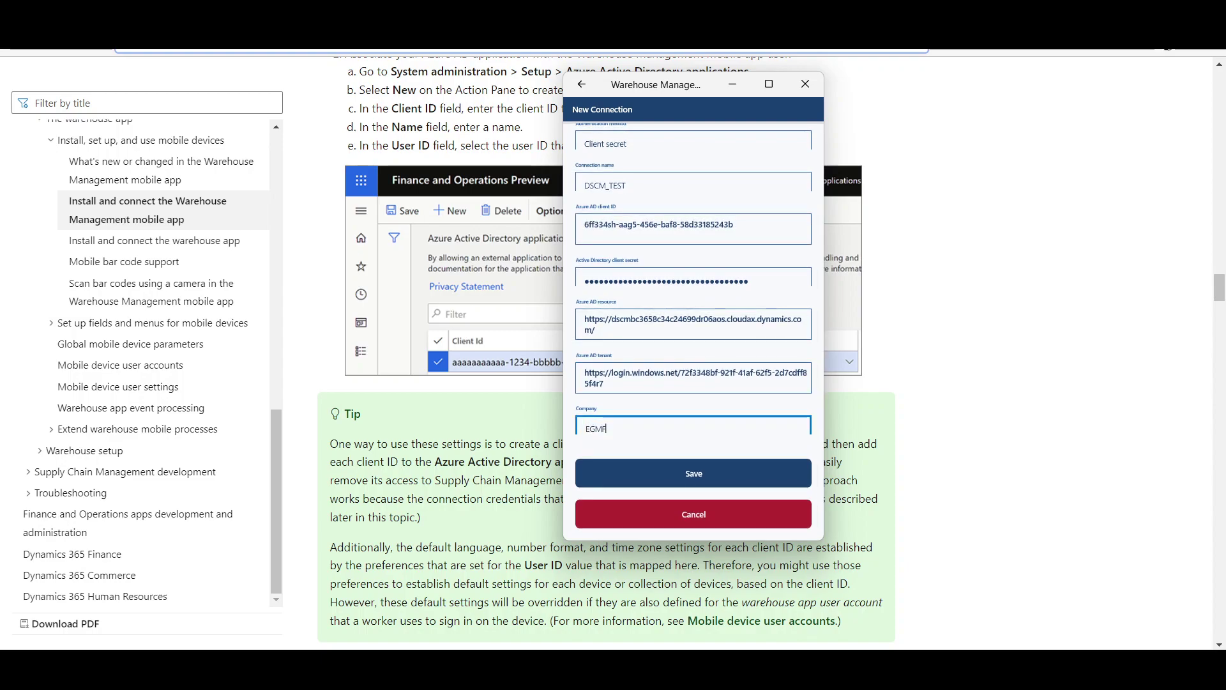
left_click(696, 473)
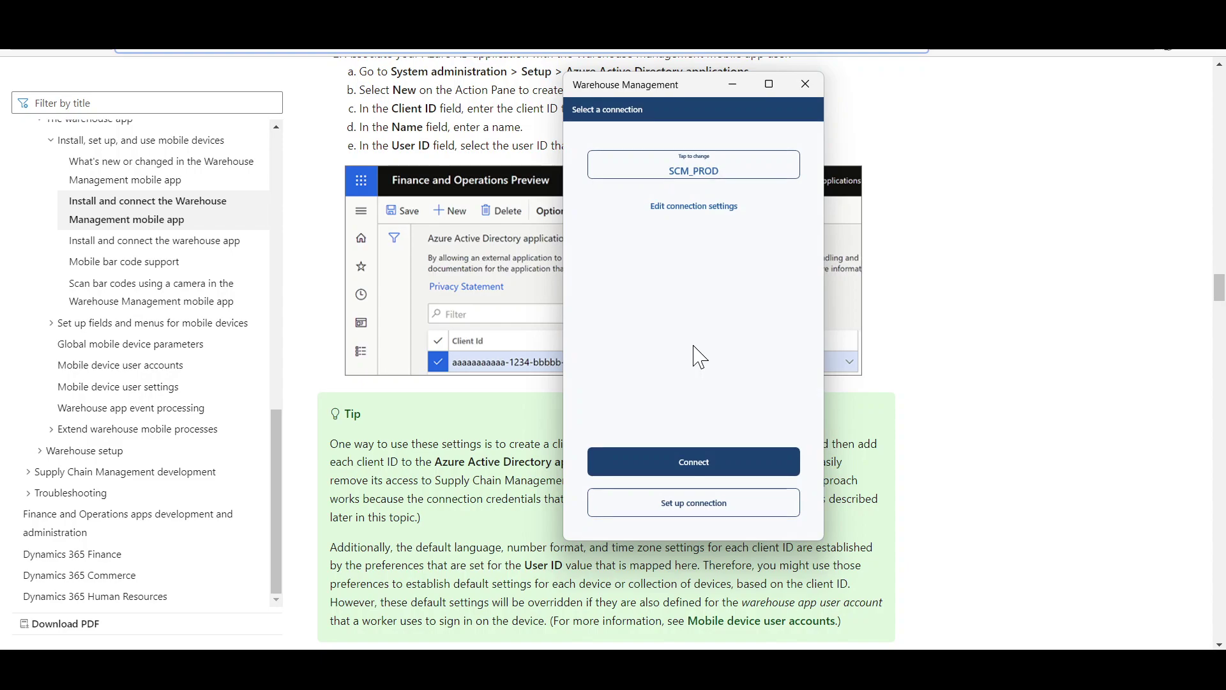
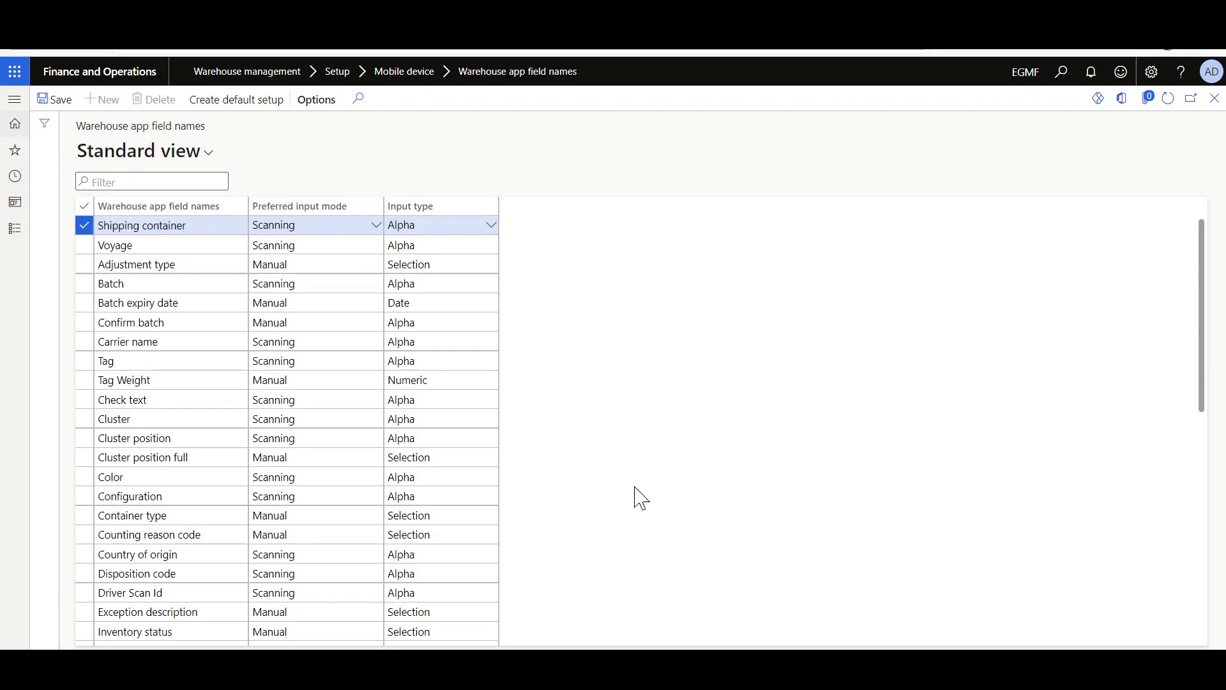
Step: Confirm the Inventory status field keeps Manual input mode and Selection input type
scroll(229, 543, "down", 3)
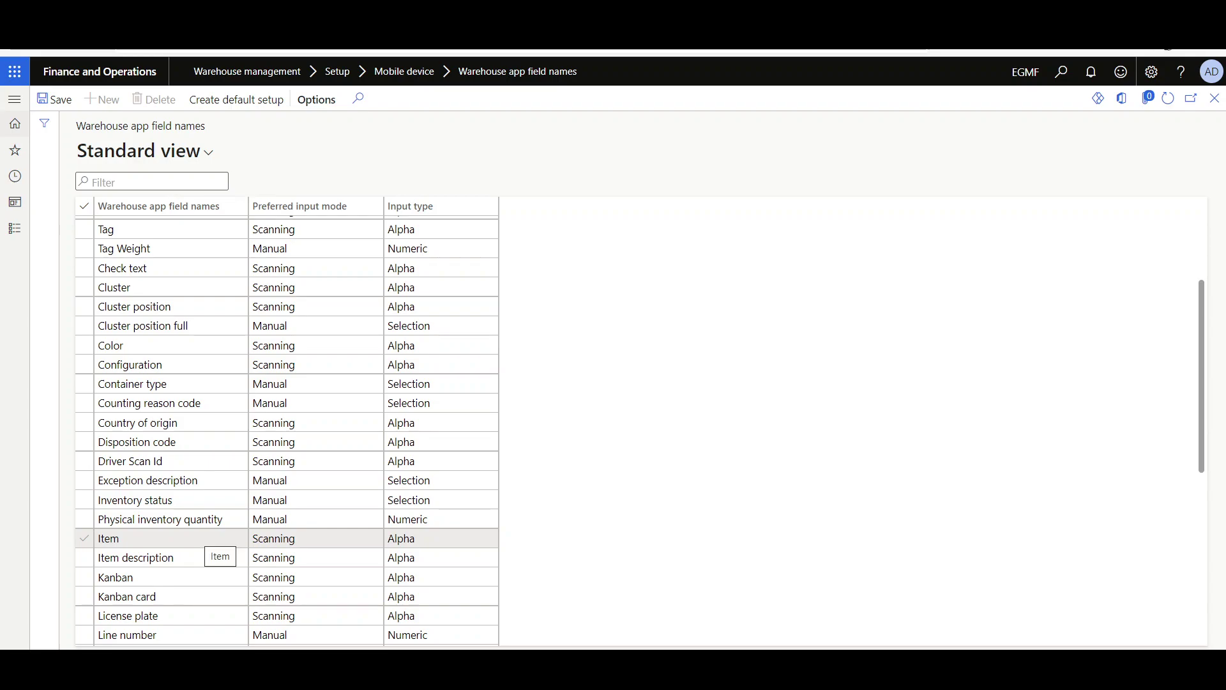
left_click(217, 500)
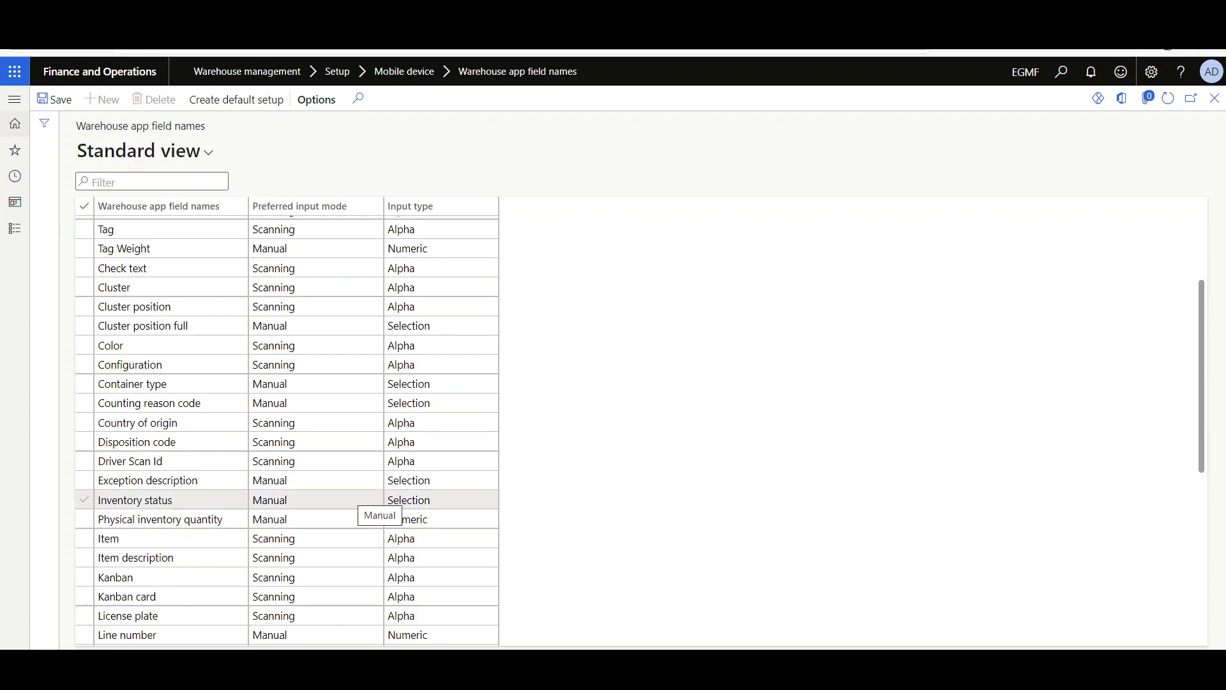
left_click(358, 500)
left_click(376, 499)
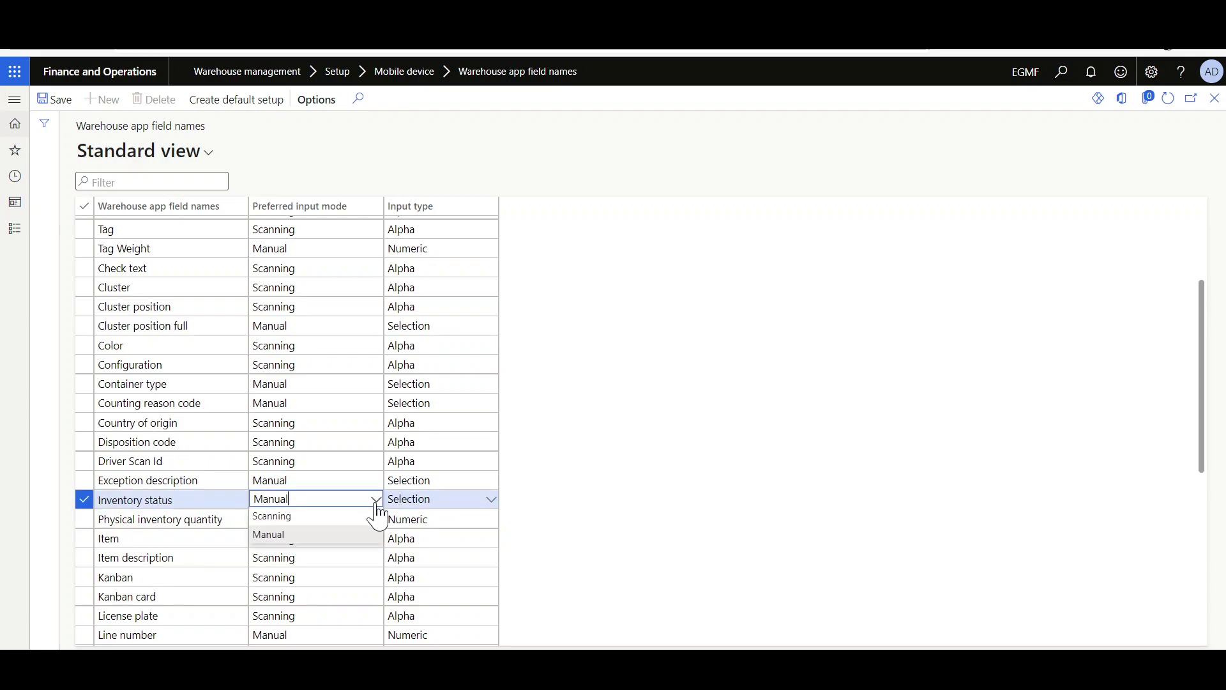
left_click(540, 528)
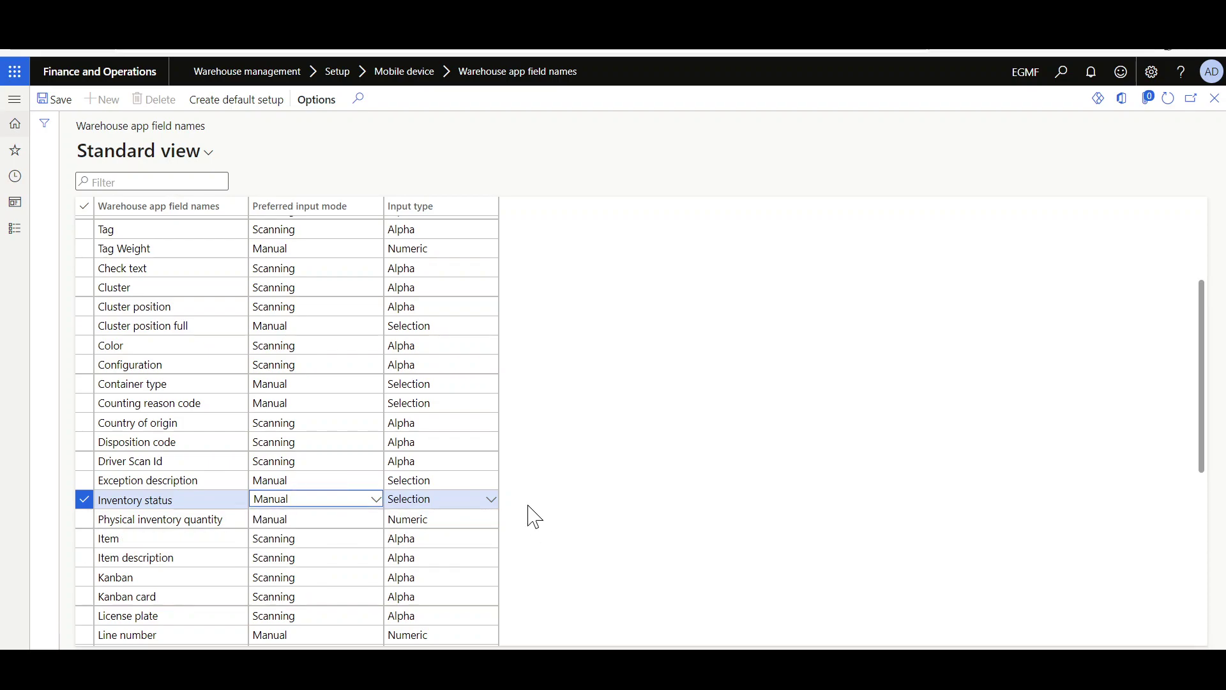
left_click(491, 500)
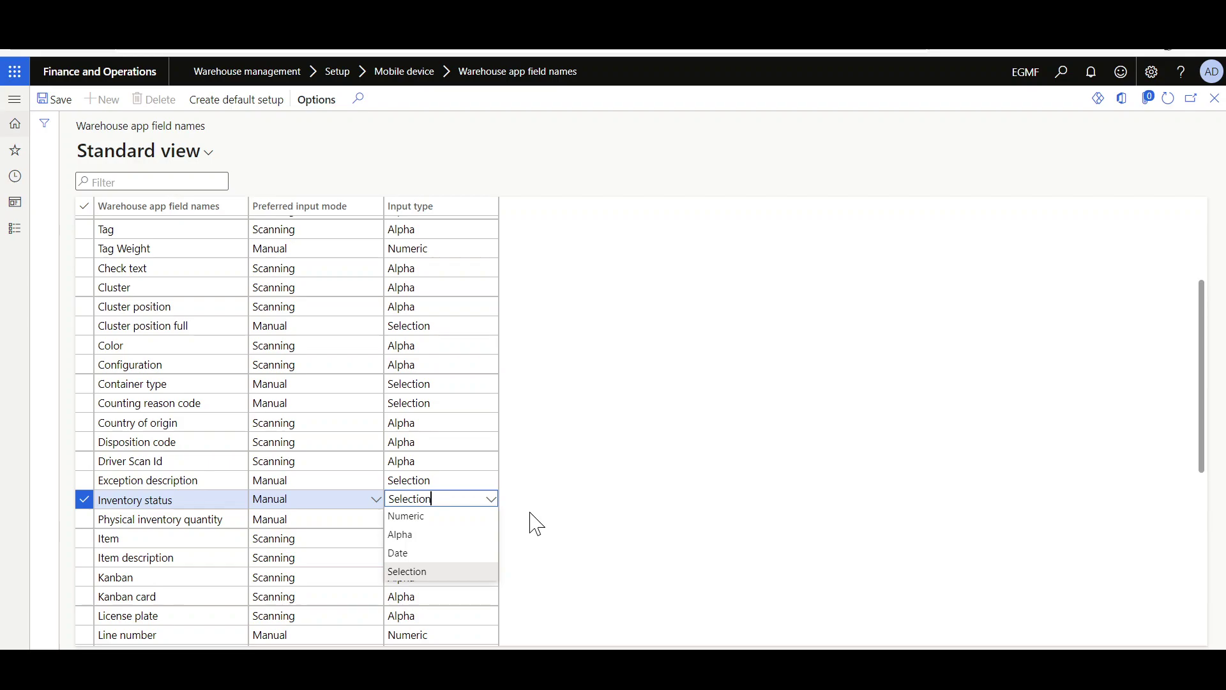
key("Escape")
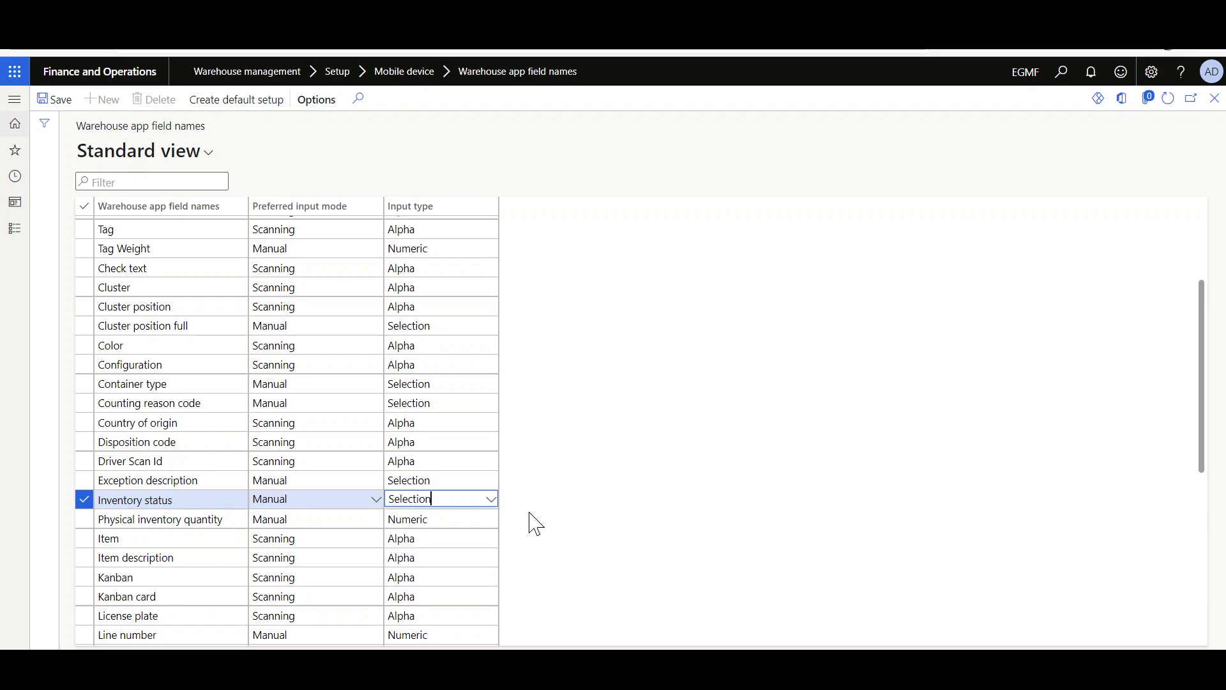
key("Escape")
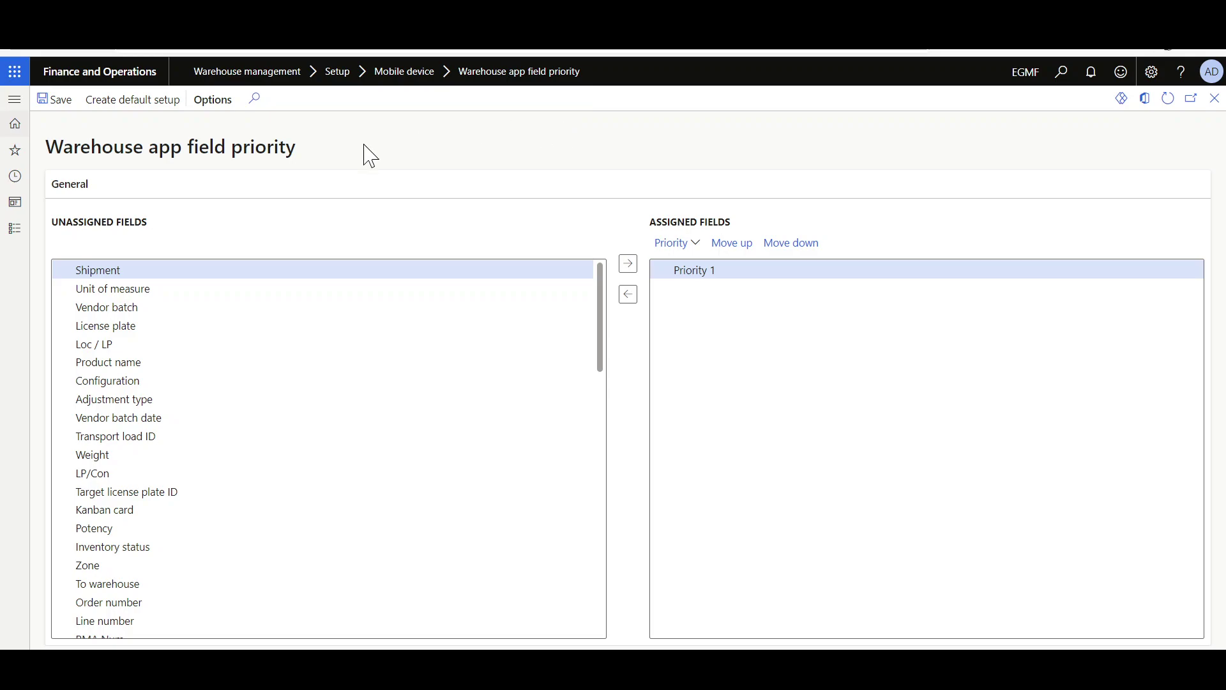
Step: Generate the default Priority 10–40 field groups, then start a new mobile device menu item
left_click(124, 102)
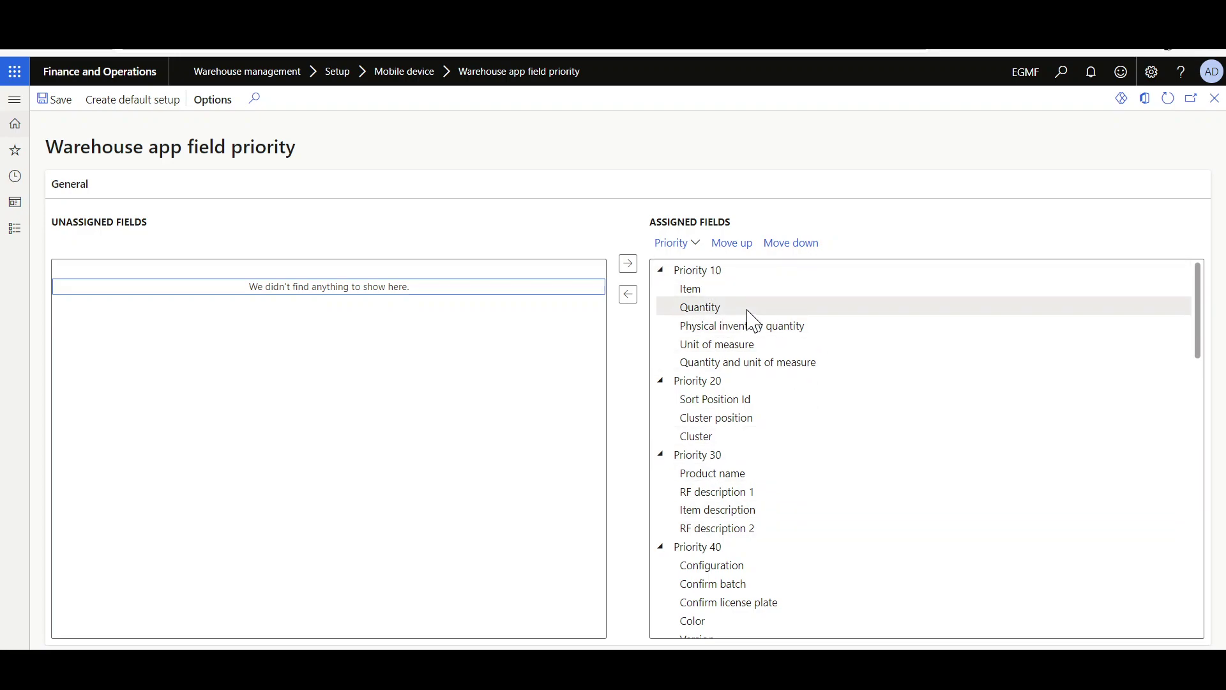
left_click(695, 244)
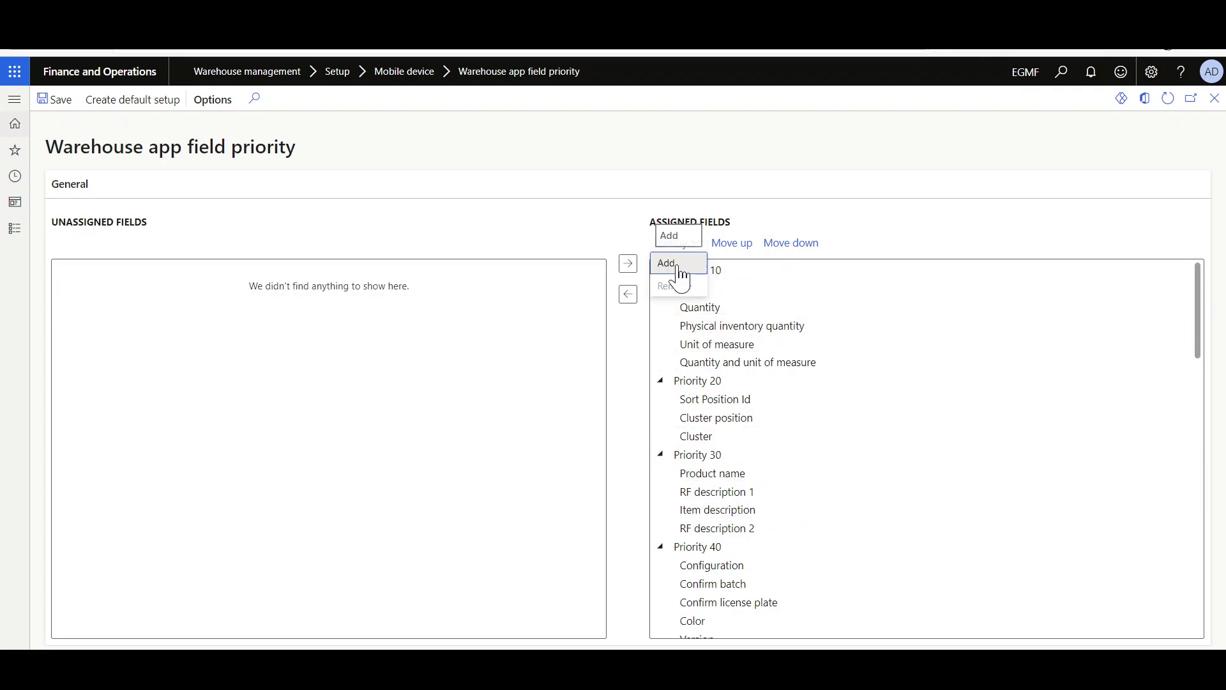
left_click(722, 140)
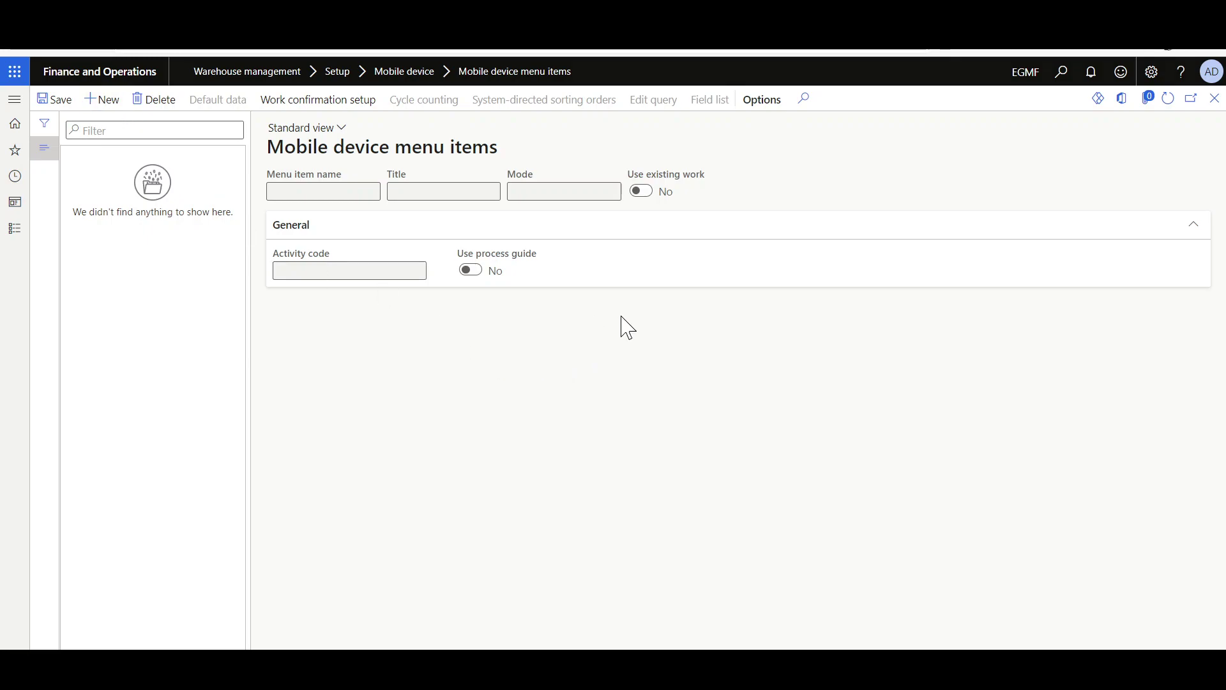
key("alt+n")
Step: Save an Indirect menu item using activity code Change warehouse, named and titled 'Change warehouse'
left_click(613, 193)
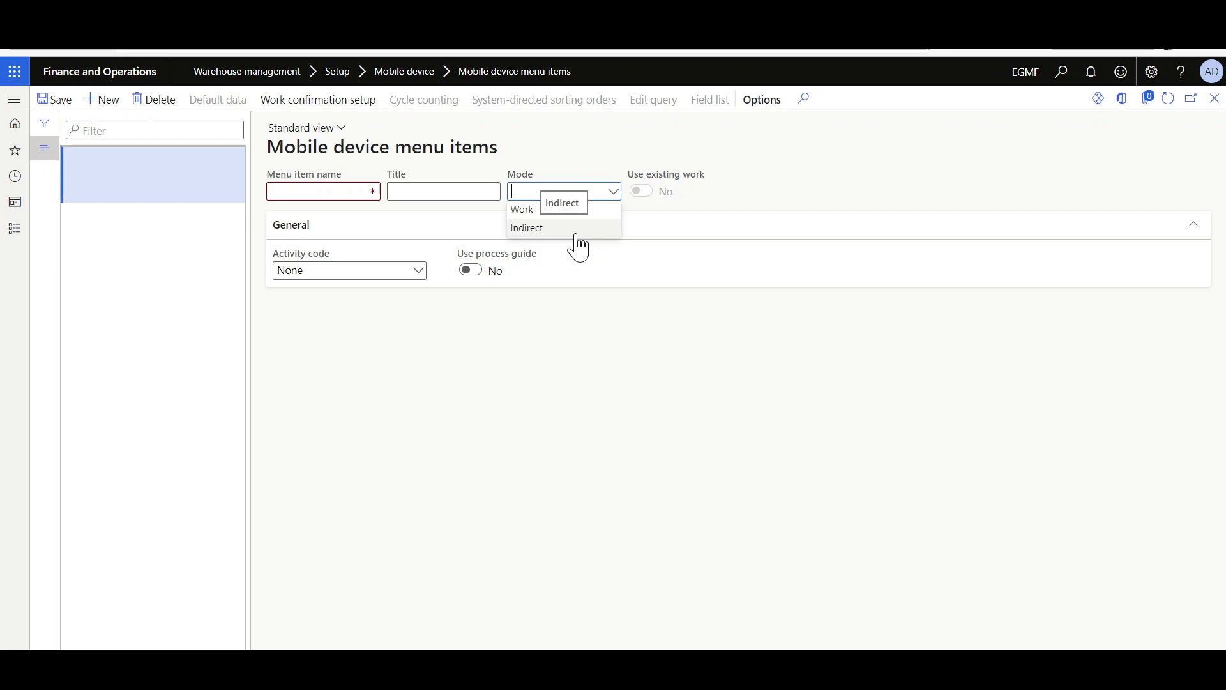
left_click(533, 230)
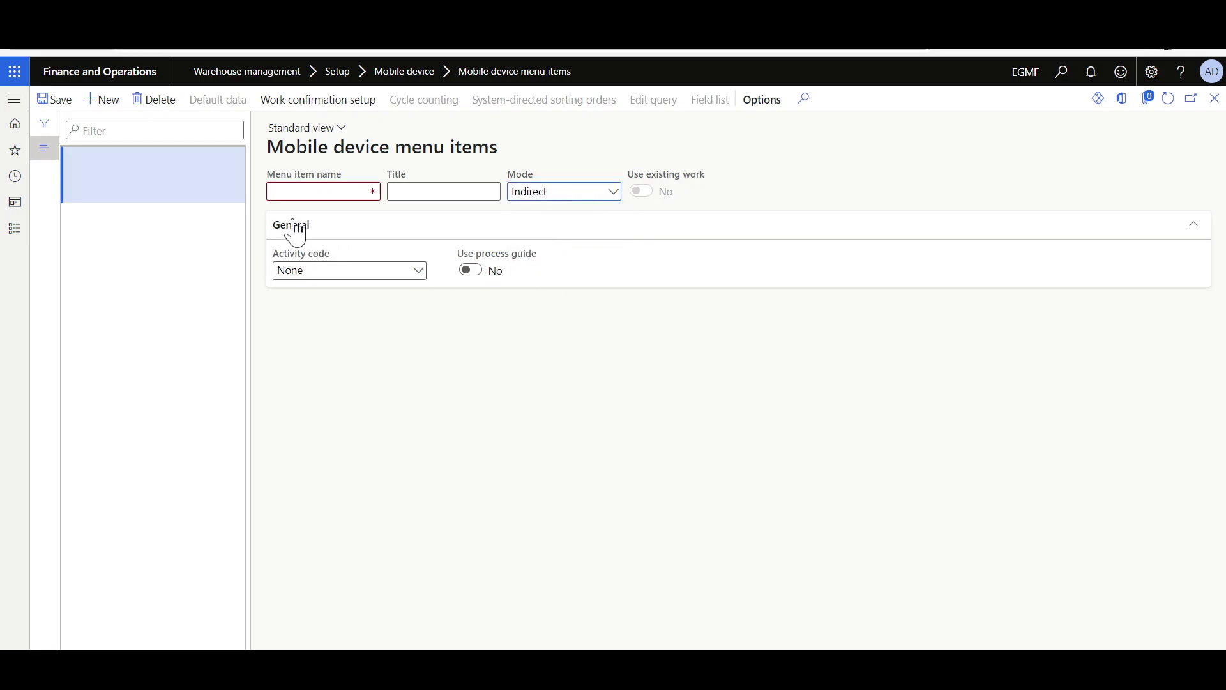
left_click(419, 271)
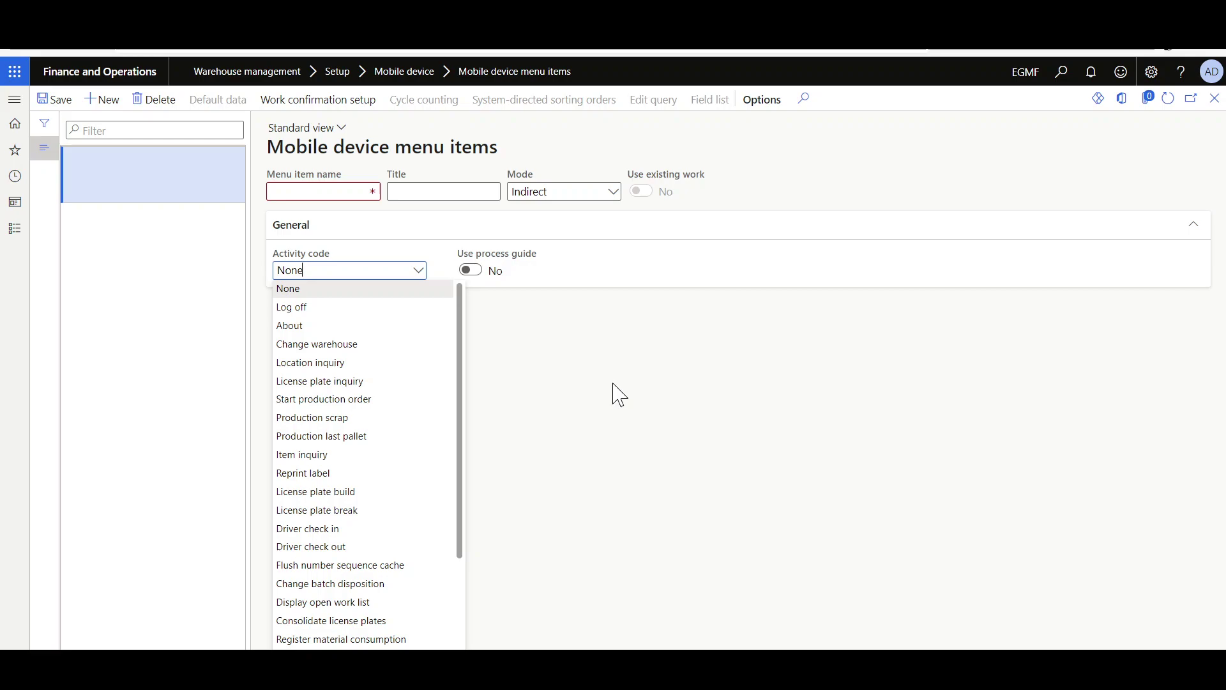
left_click(331, 348)
left_click(282, 273)
key("ctrl+c")
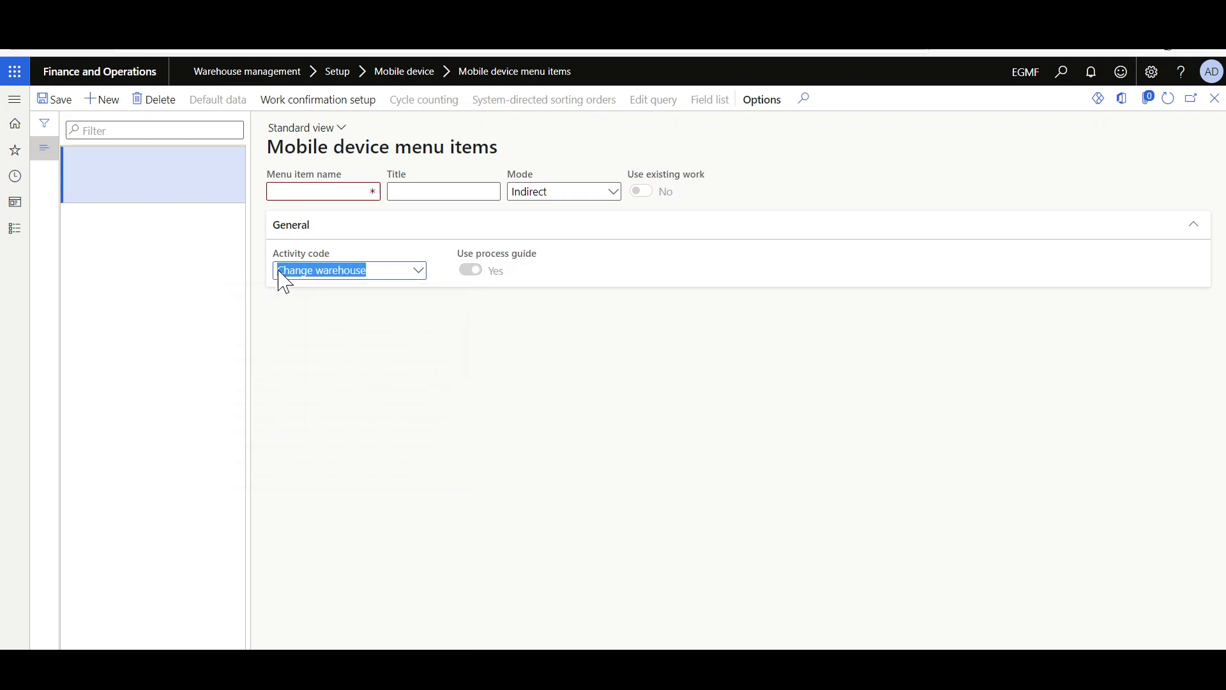
left_click(315, 192)
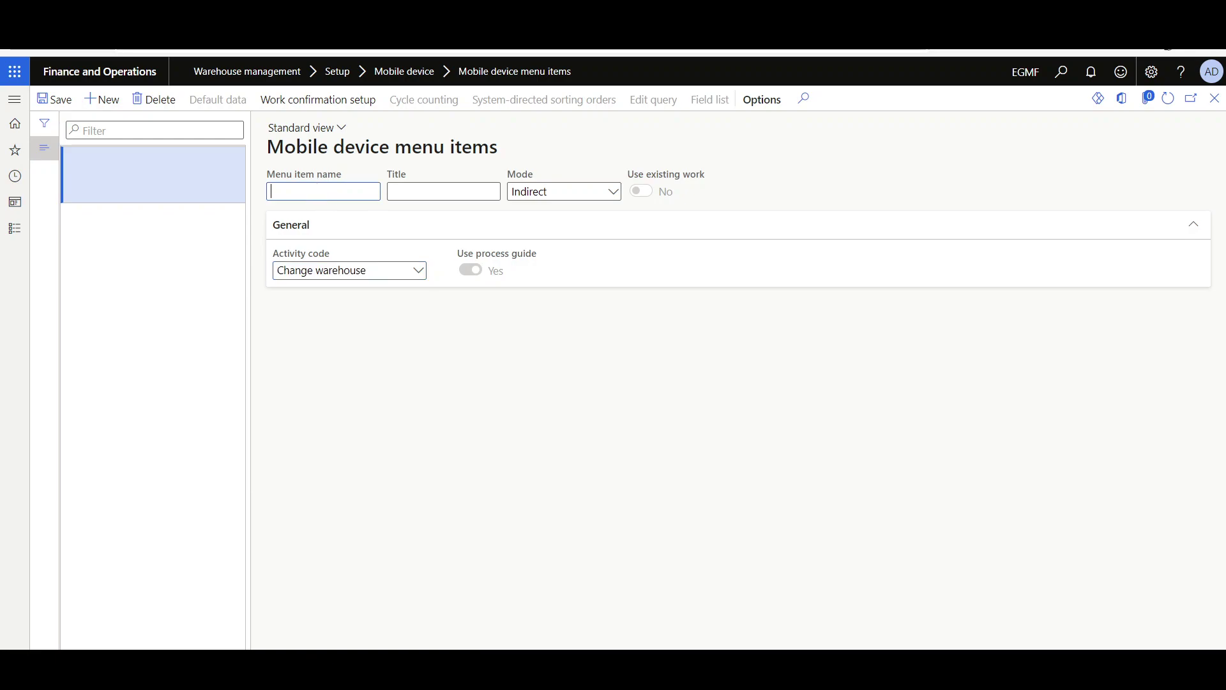
key("ctrl+v")
key("Tab")
key("ctrl+v")
left_click(55, 99)
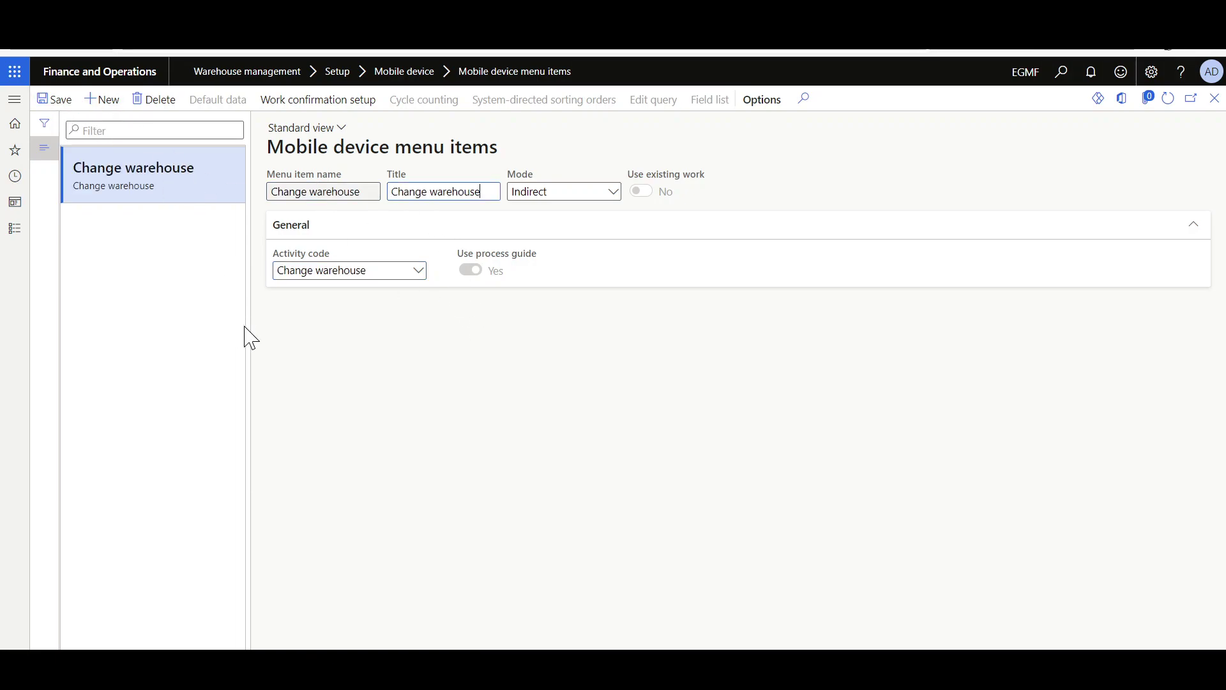
Step: Save a new Indirect menu item with the Location inquiry activity code, then begin another item
left_click(103, 101)
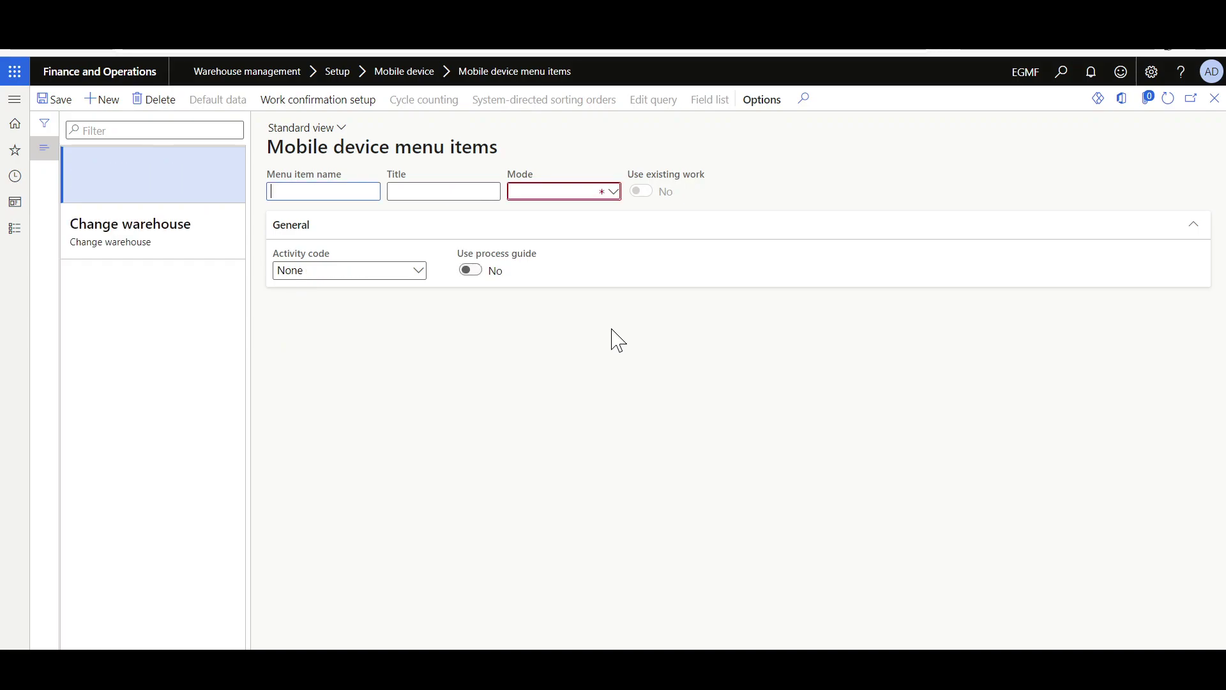
left_click(613, 192)
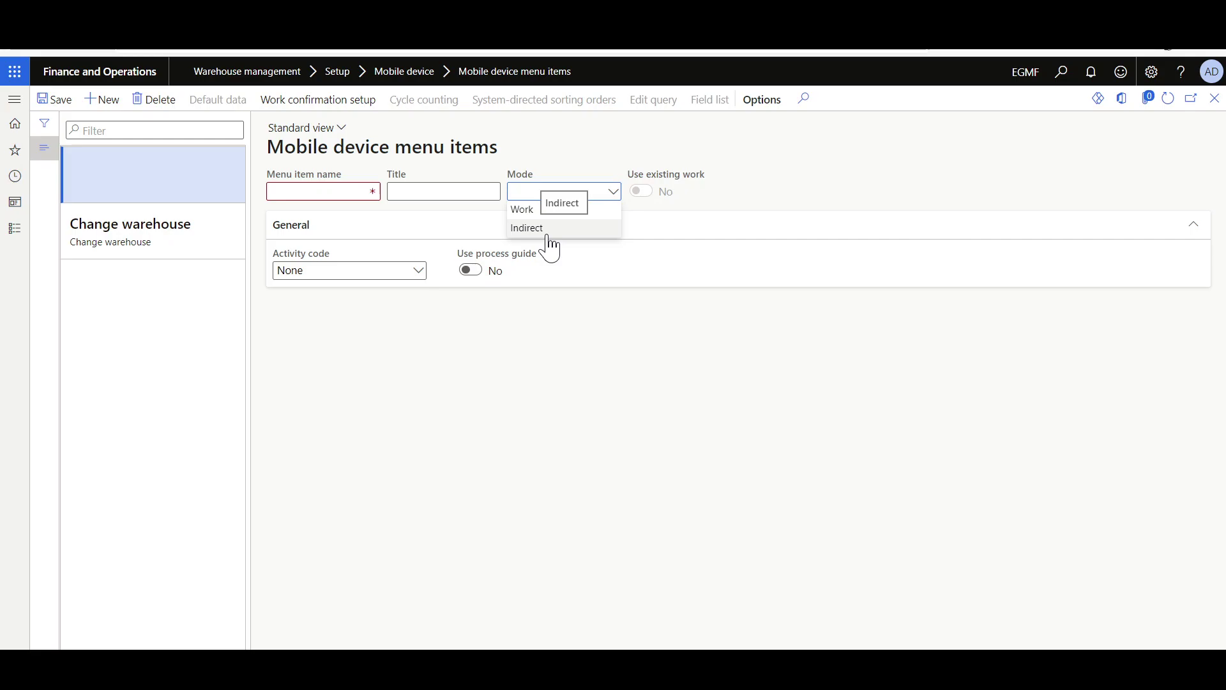
left_click(526, 235)
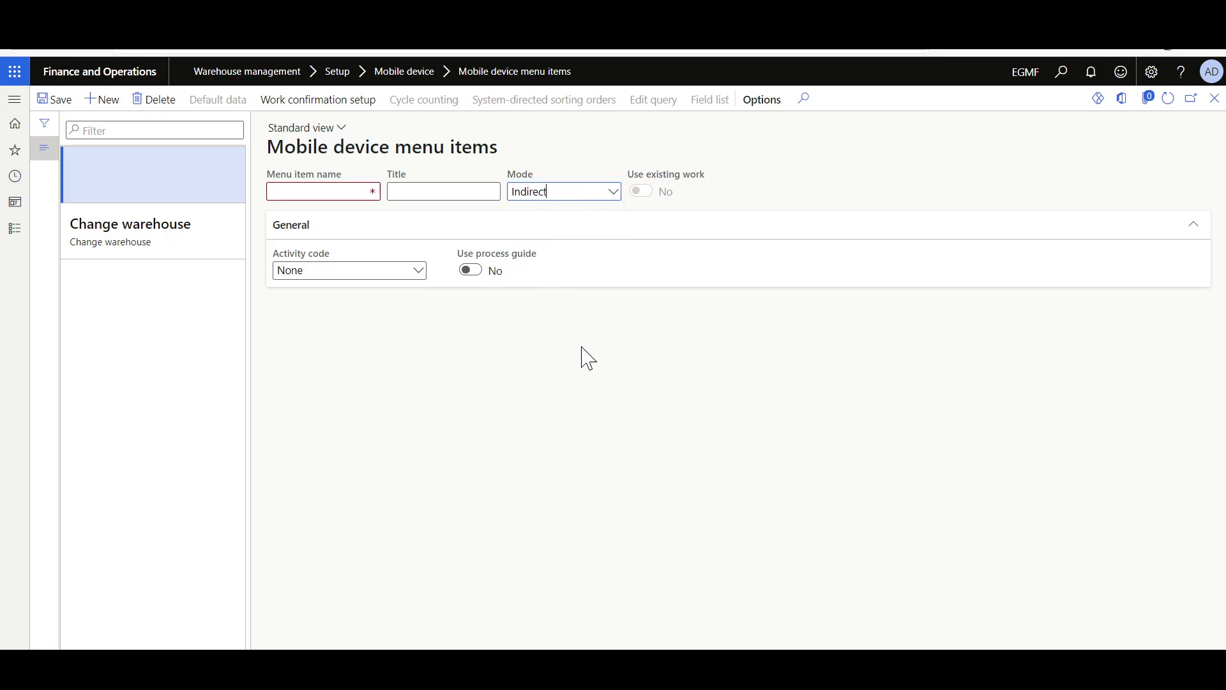
left_click(419, 271)
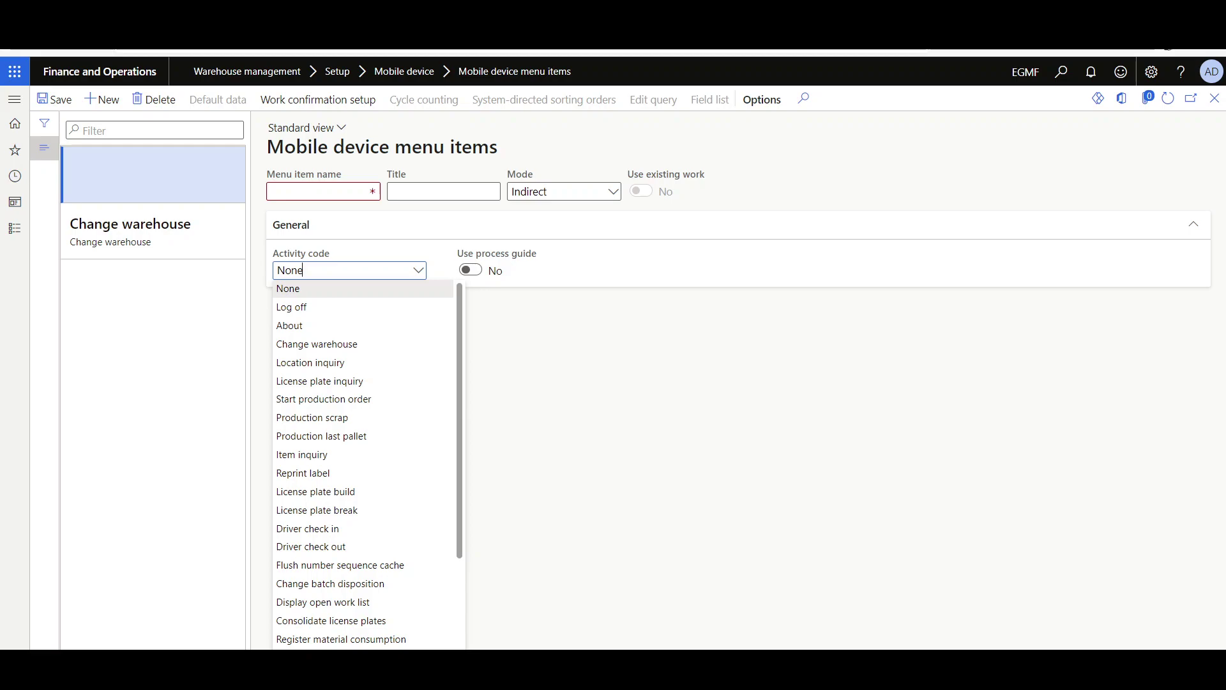
left_click(381, 363)
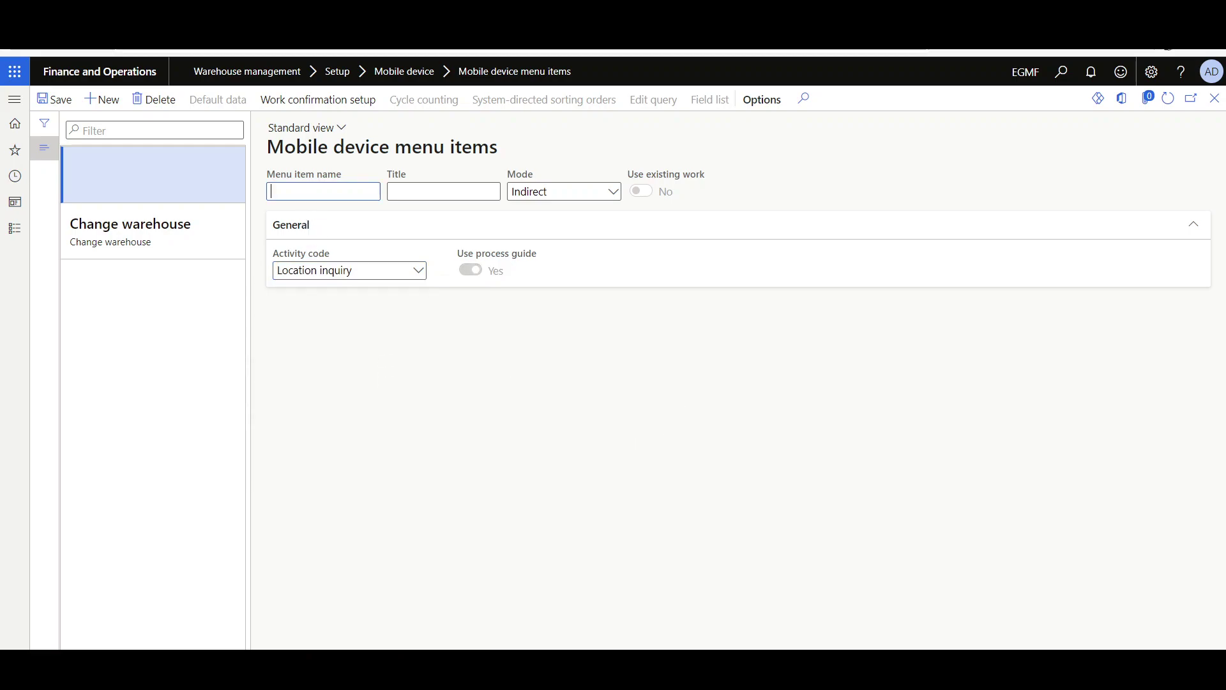
left_click(56, 101)
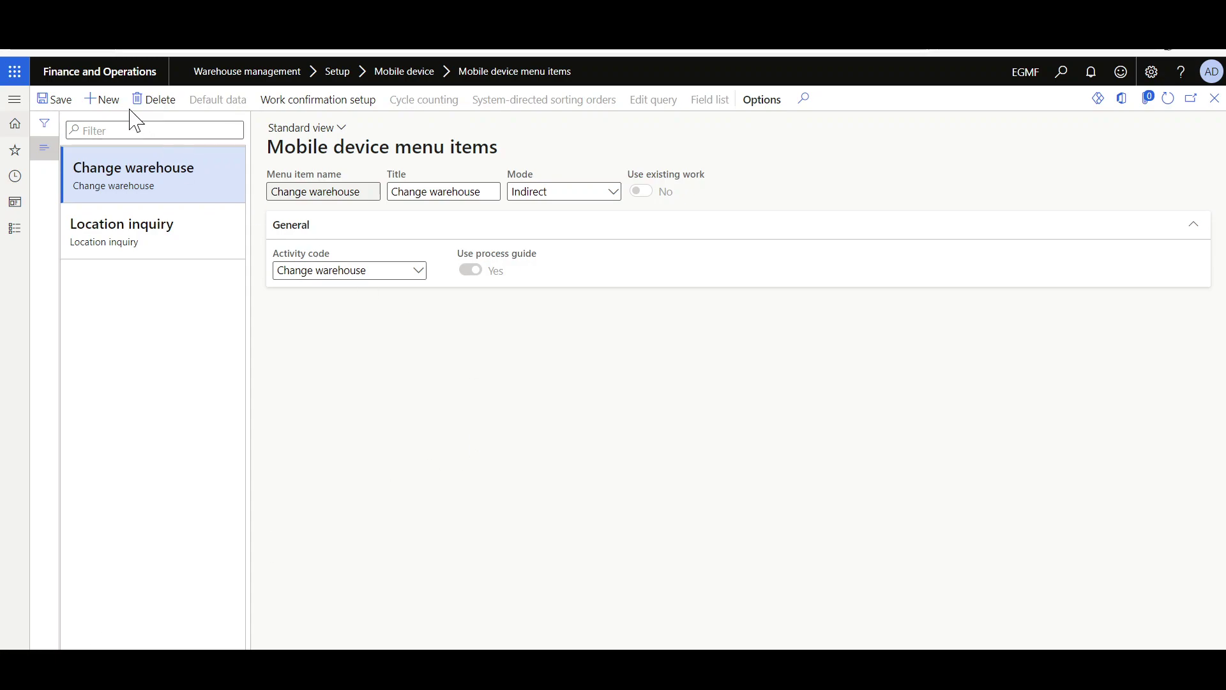
left_click(100, 100)
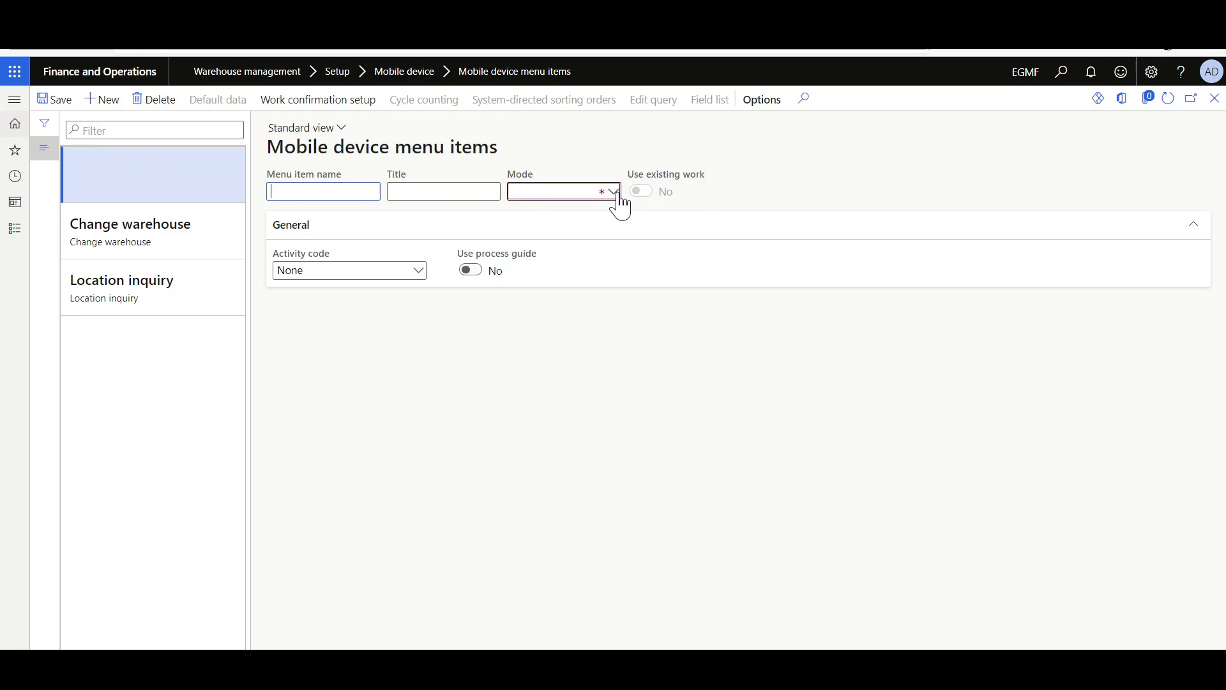
left_click(614, 193)
Step: Save a Work-mode item PO ITEM RECV with work creation process and title 'Purchase order item receiving'
left_click(583, 210)
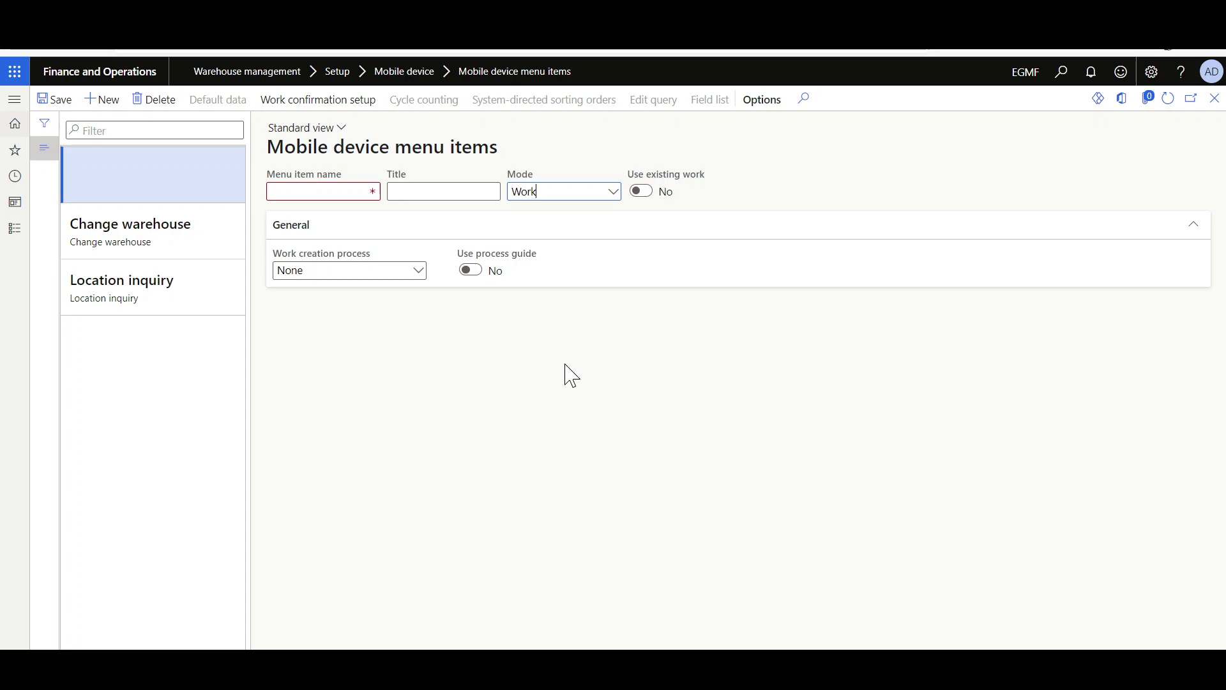
left_click(419, 271)
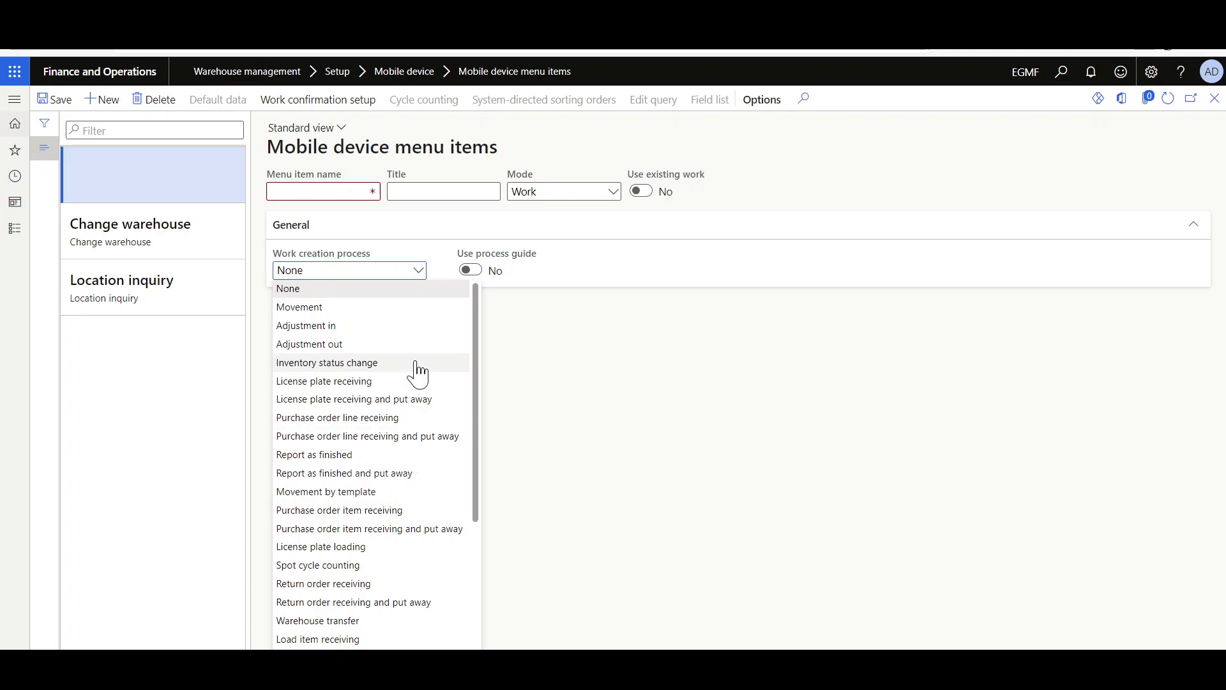
left_click(352, 511)
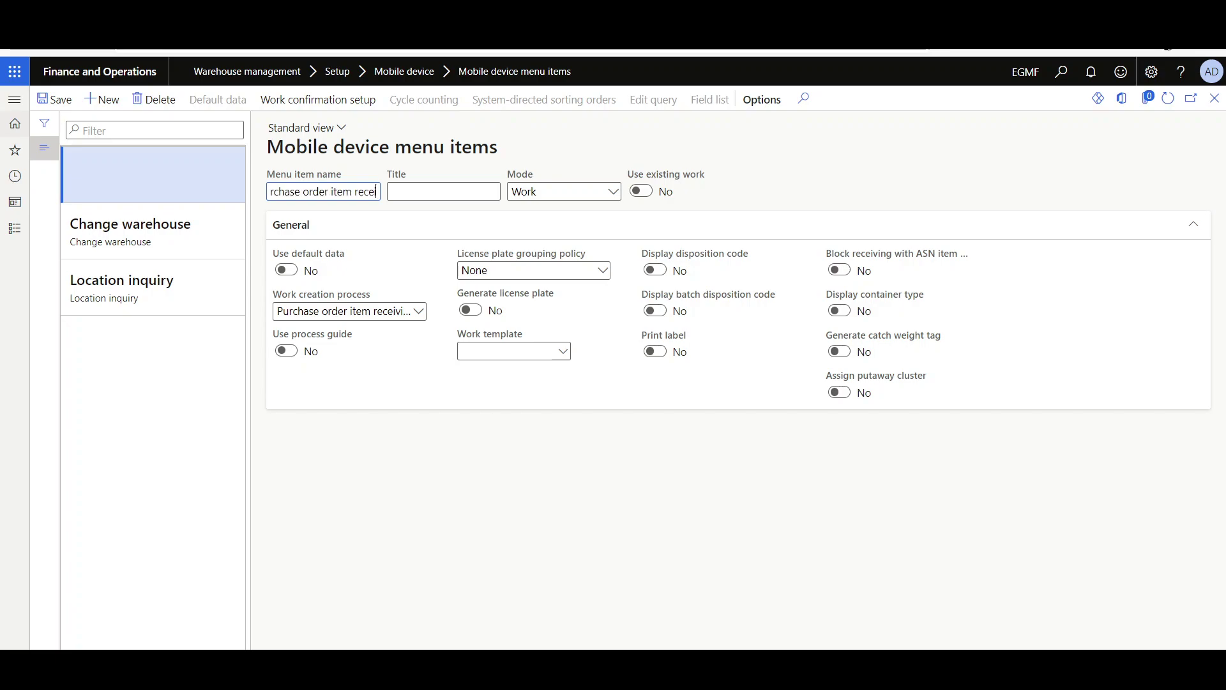
type("PO ITEM RECV")
left_click(475, 191)
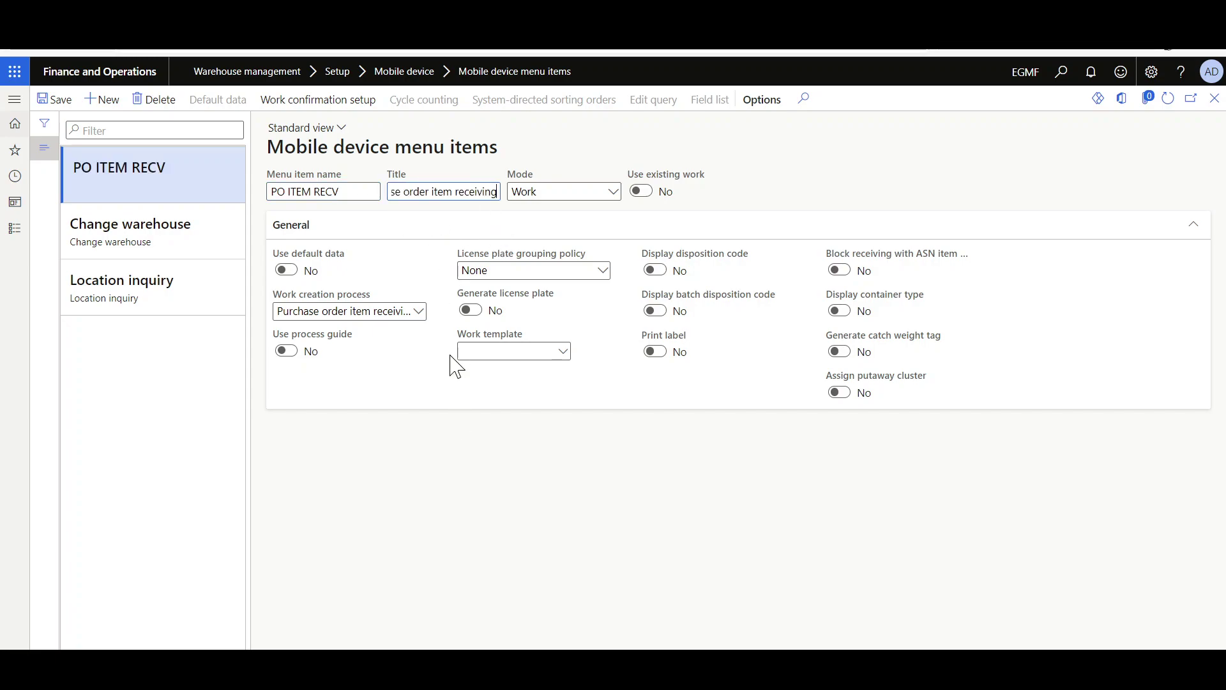
key("shift+Home")
key("Left")
left_click(53, 99)
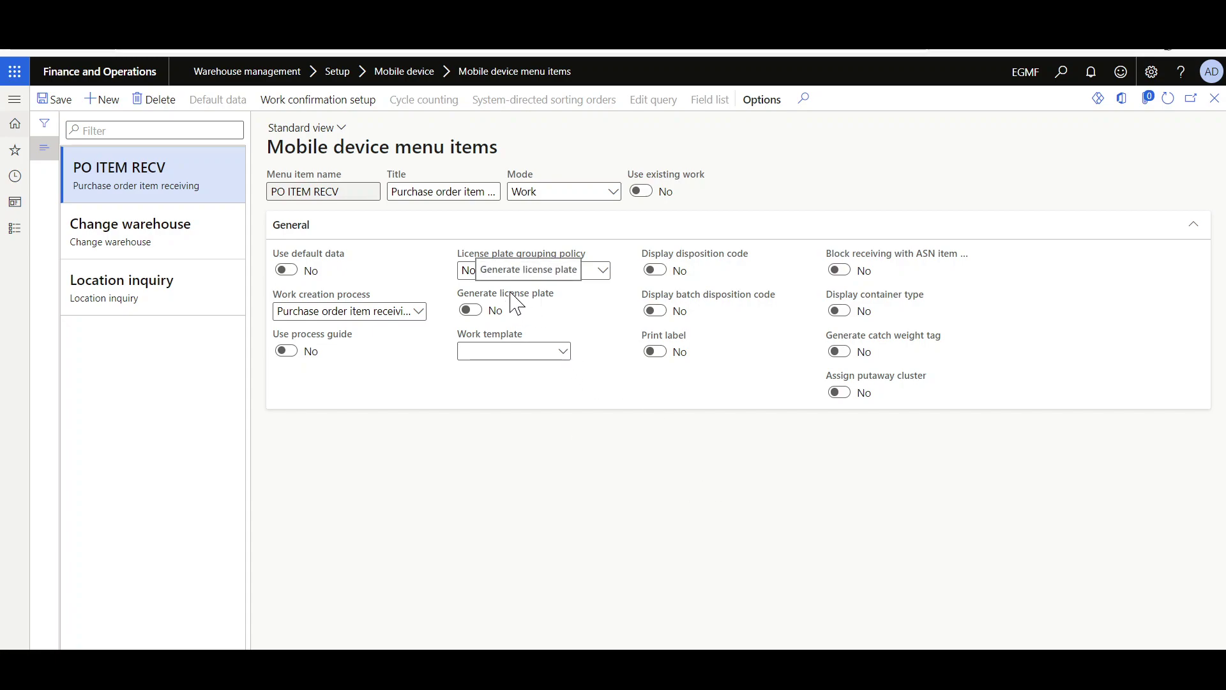
Step: Turn on Generate license plate, Display disposition code and Print label for PO ITEM RECV, then start a new item
left_click(471, 309)
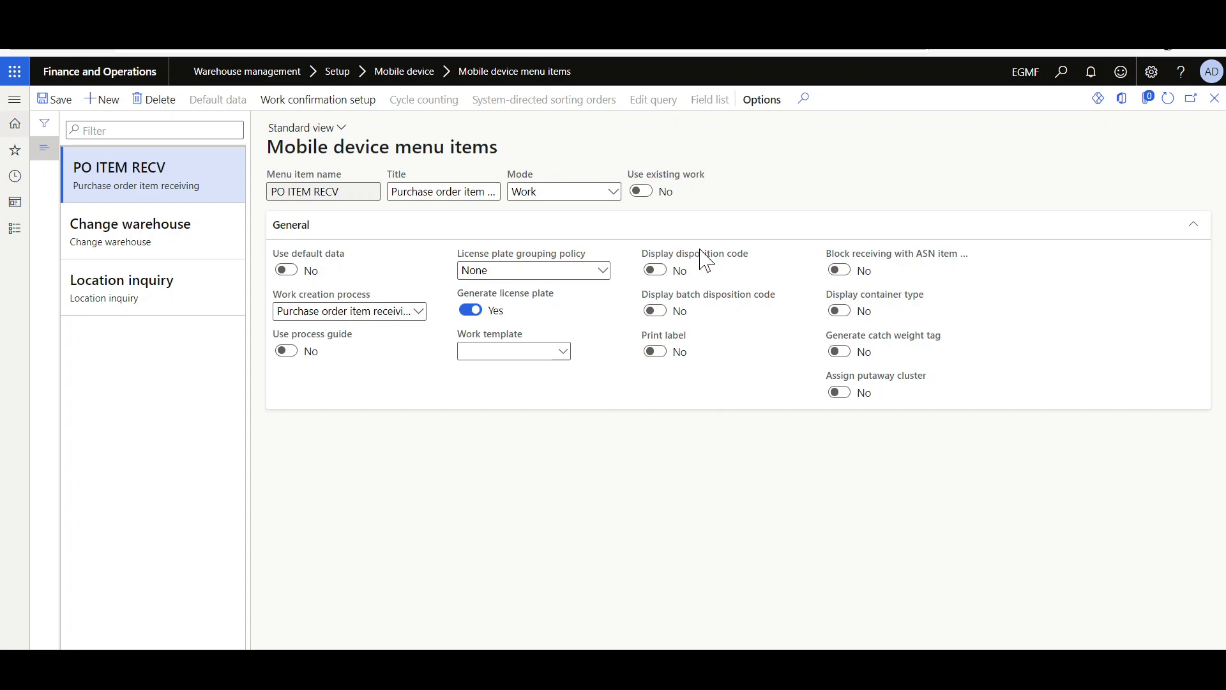
left_click(654, 268)
left_click(658, 353)
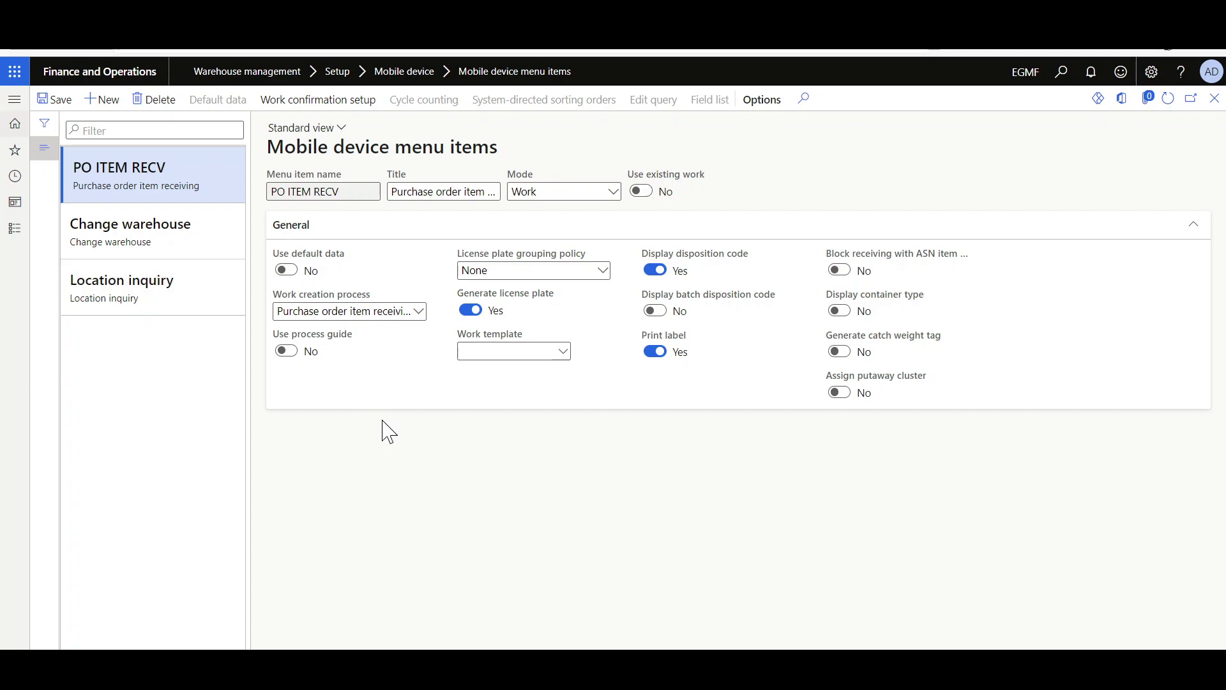
left_click(102, 102)
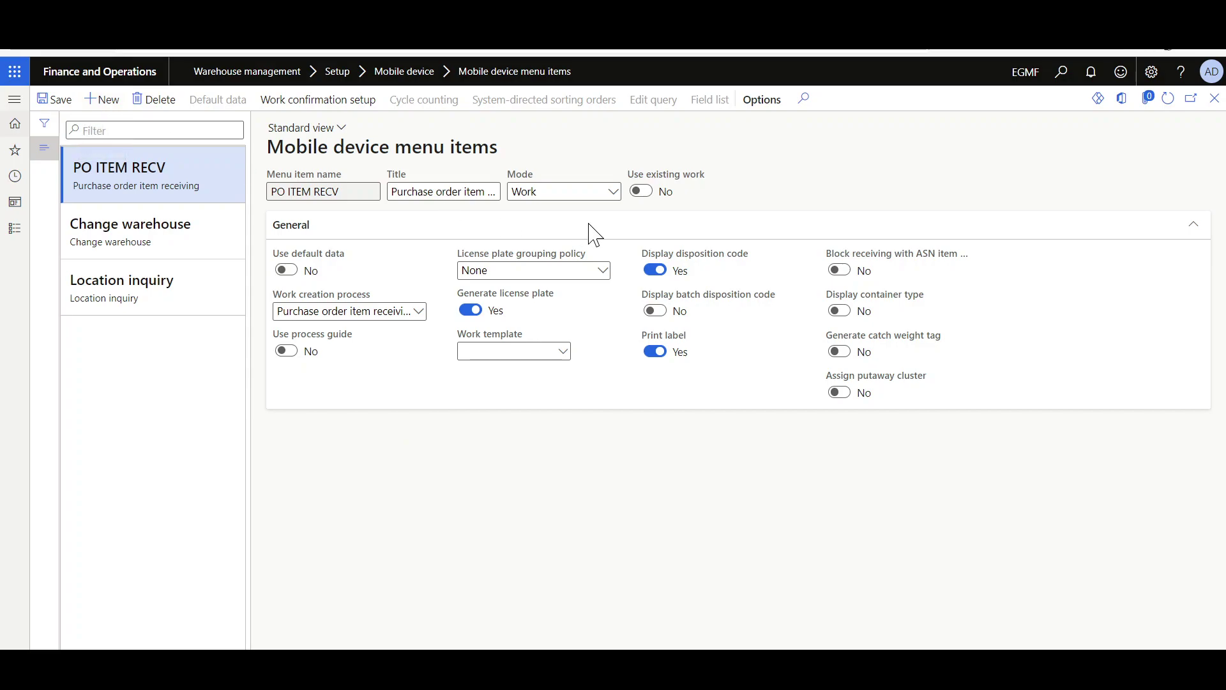
Step: Set the new menu item's mode to Work with Use existing work turned on
left_click(615, 197)
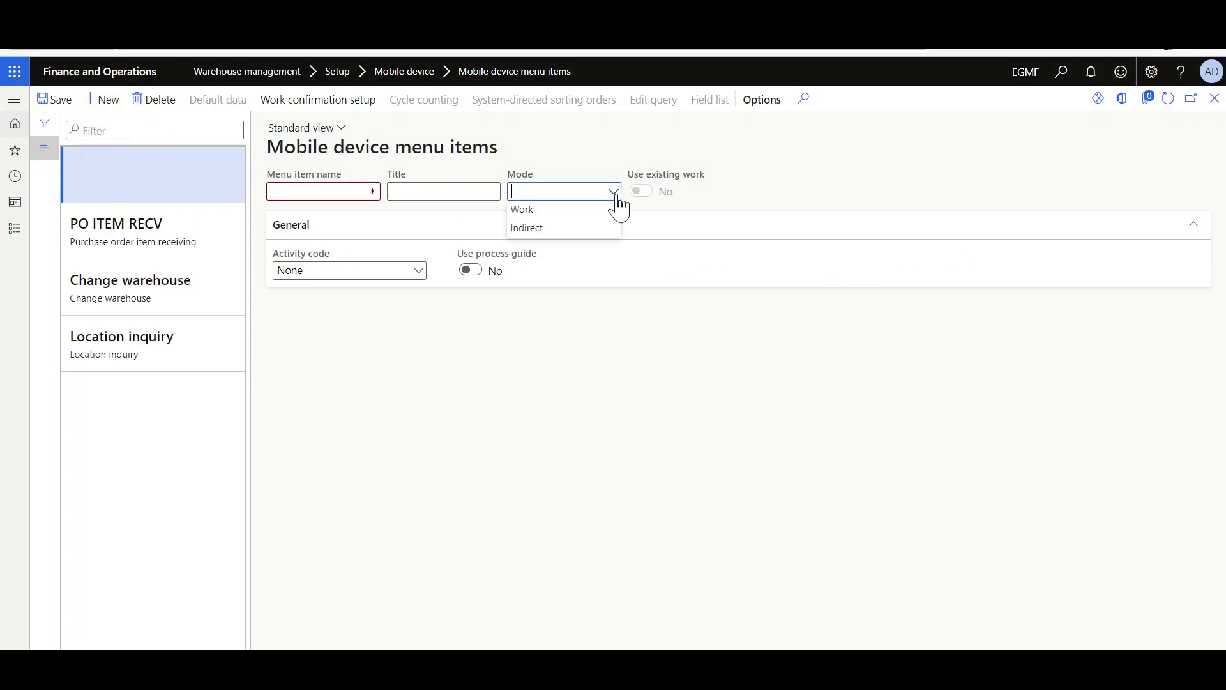
left_click(580, 210)
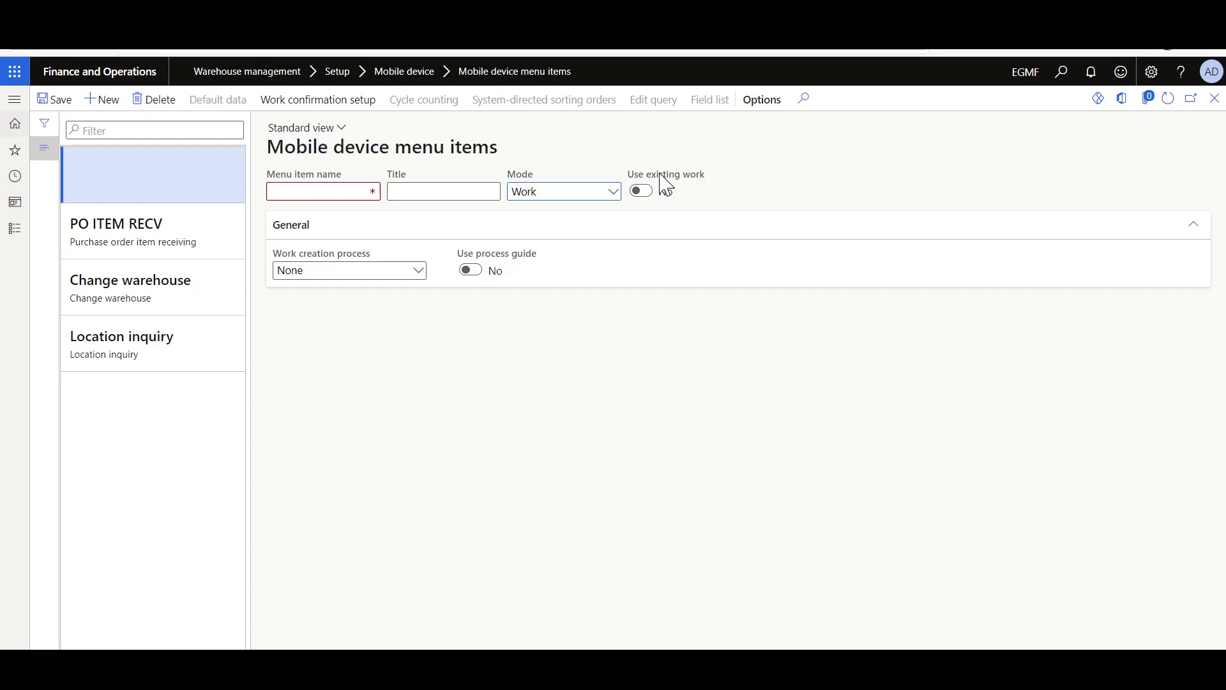
left_click(642, 191)
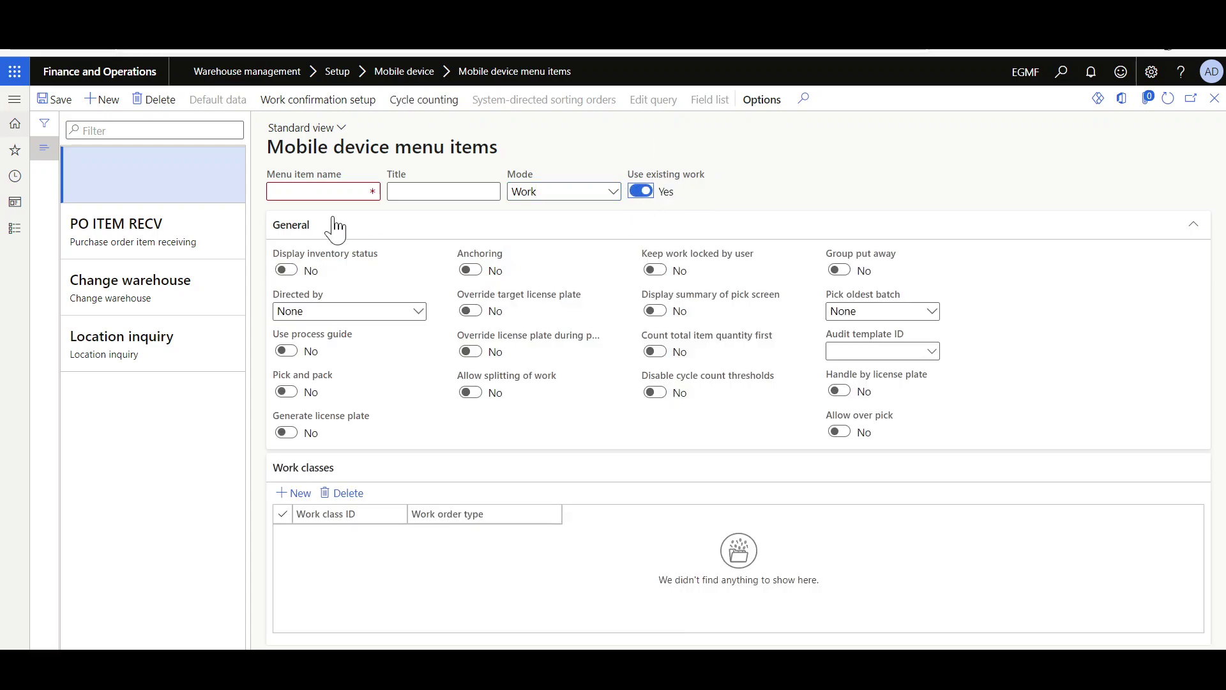
Step: Name the item PO PUTAWAY, title it 'Purchase order putaway', and save it
left_click(322, 192)
type("PO")
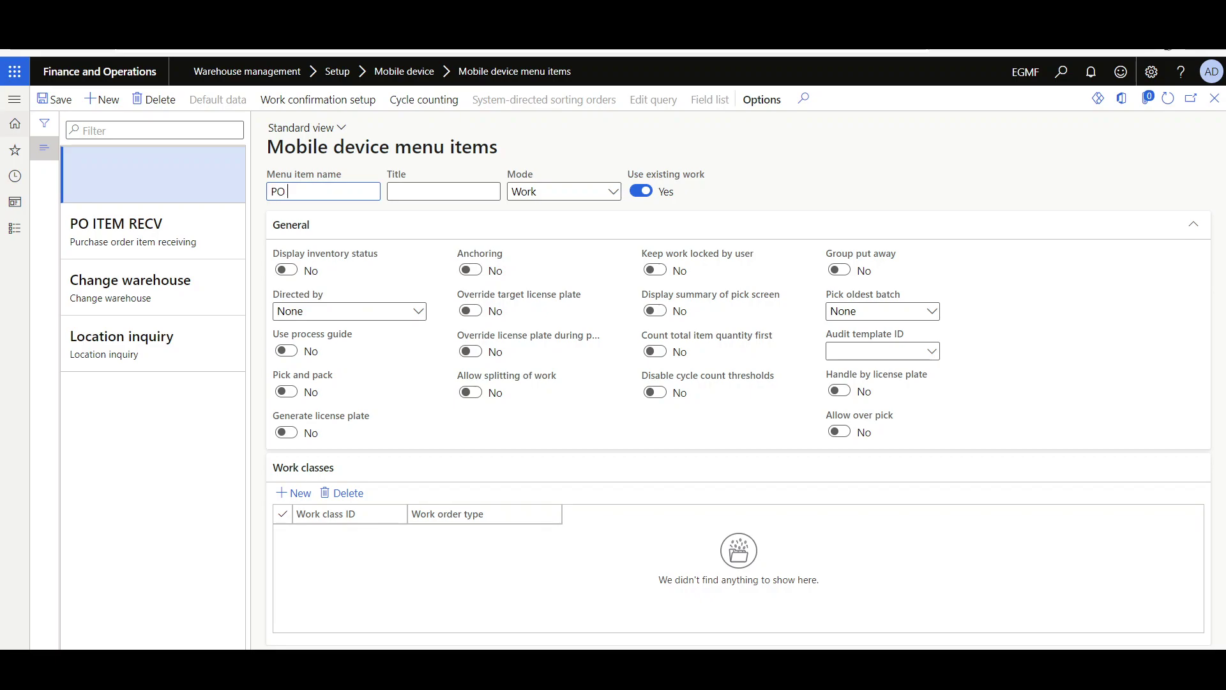
type(" PUTAWAY")
key("Tab")
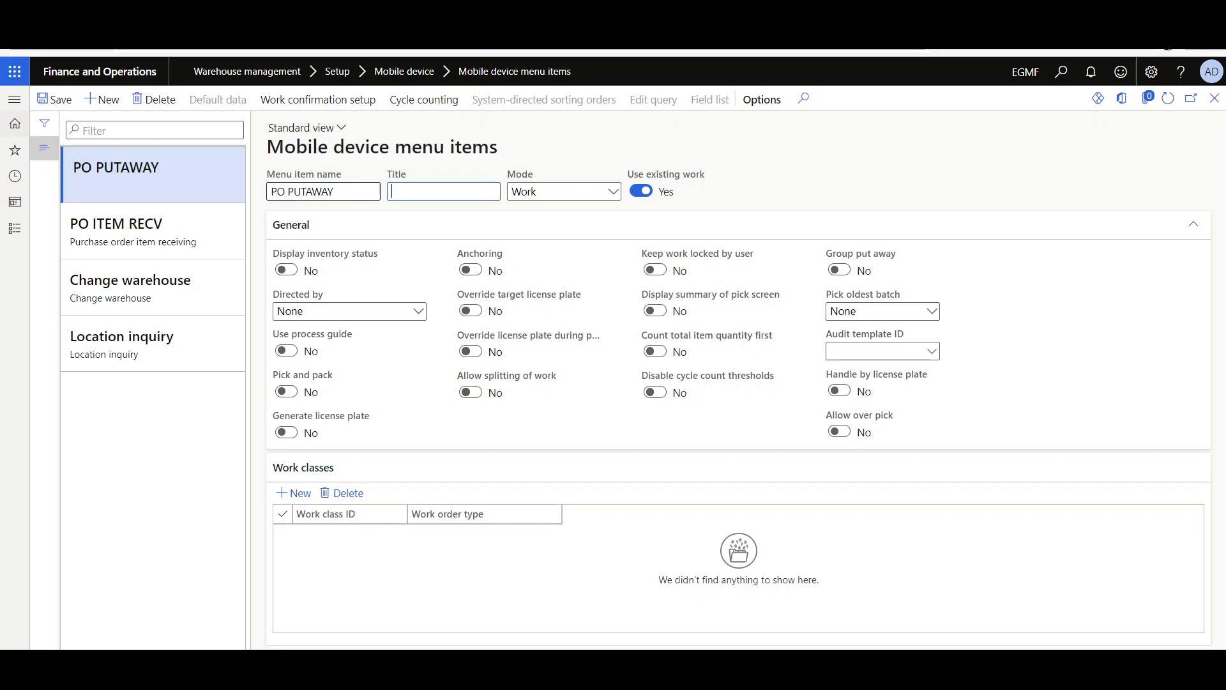
type("pURCH")
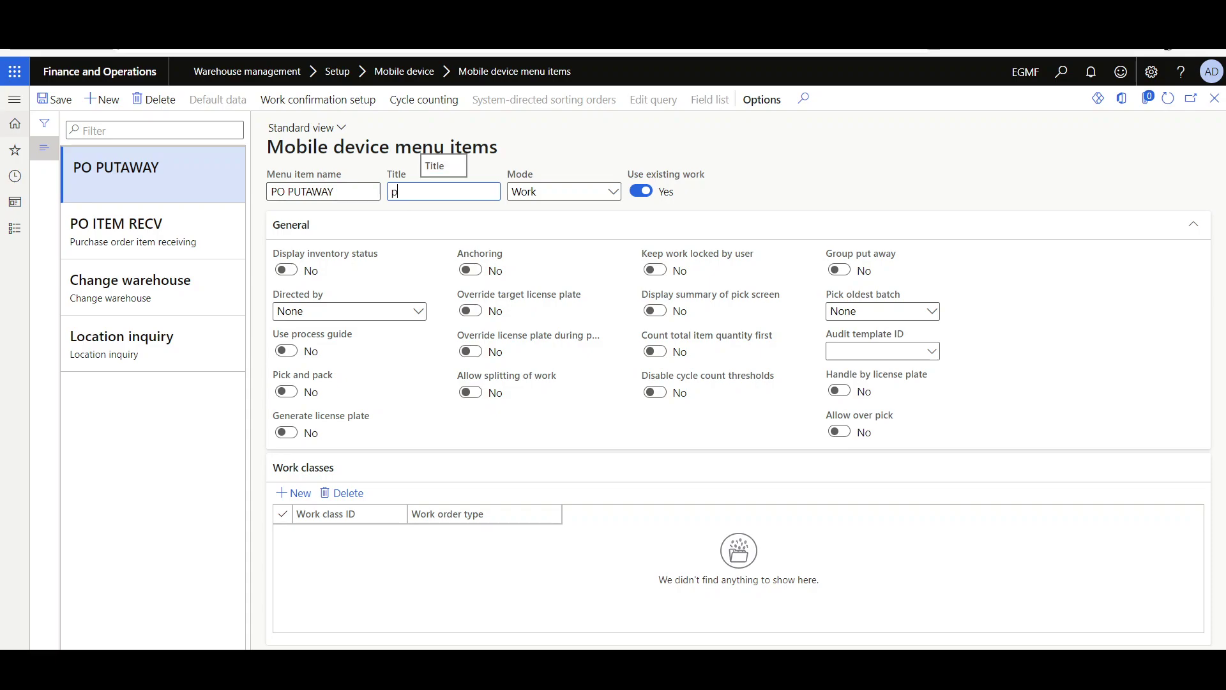
key("BackSpace")
key("BackSpace")
key("BackSpace")
key("BackSpace")
key("BackSpace")
type("P")
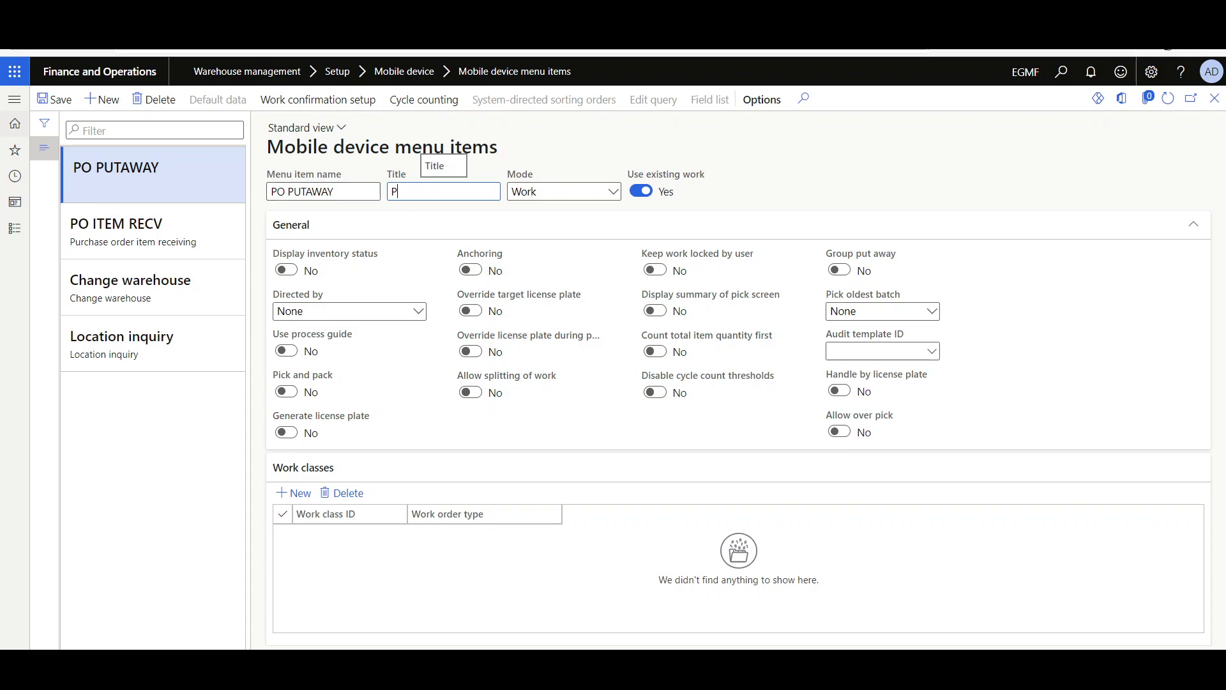
type("urchase order putaway")
key("Tab")
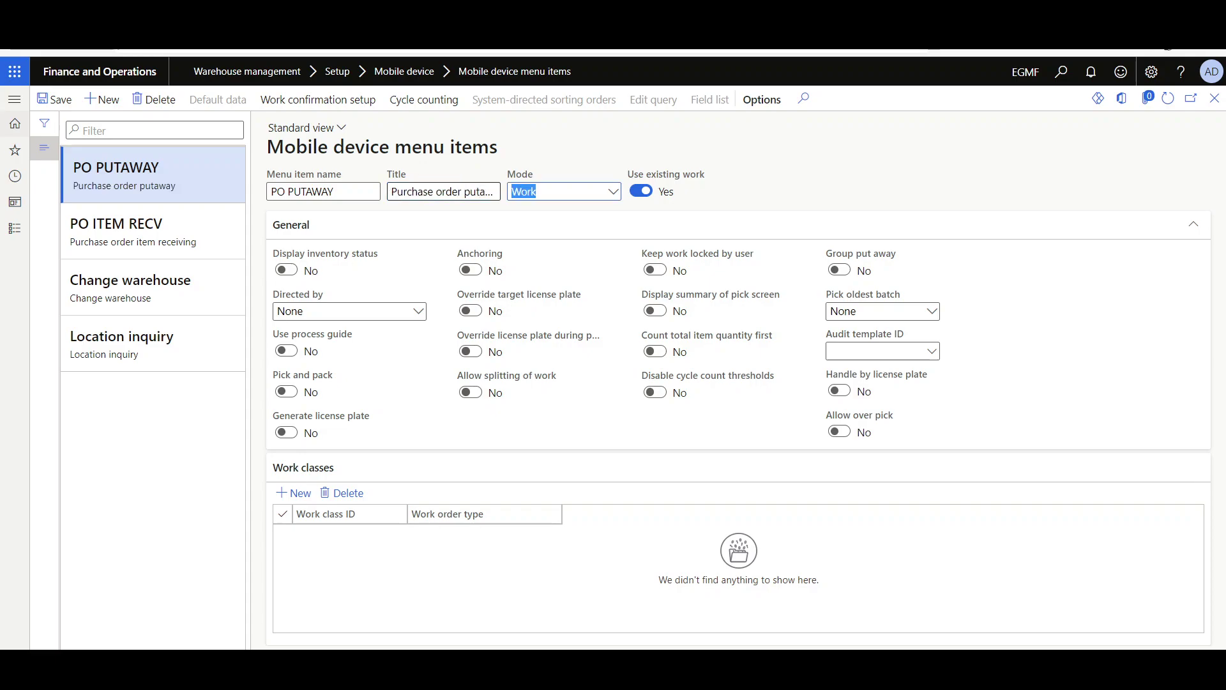
left_click(55, 99)
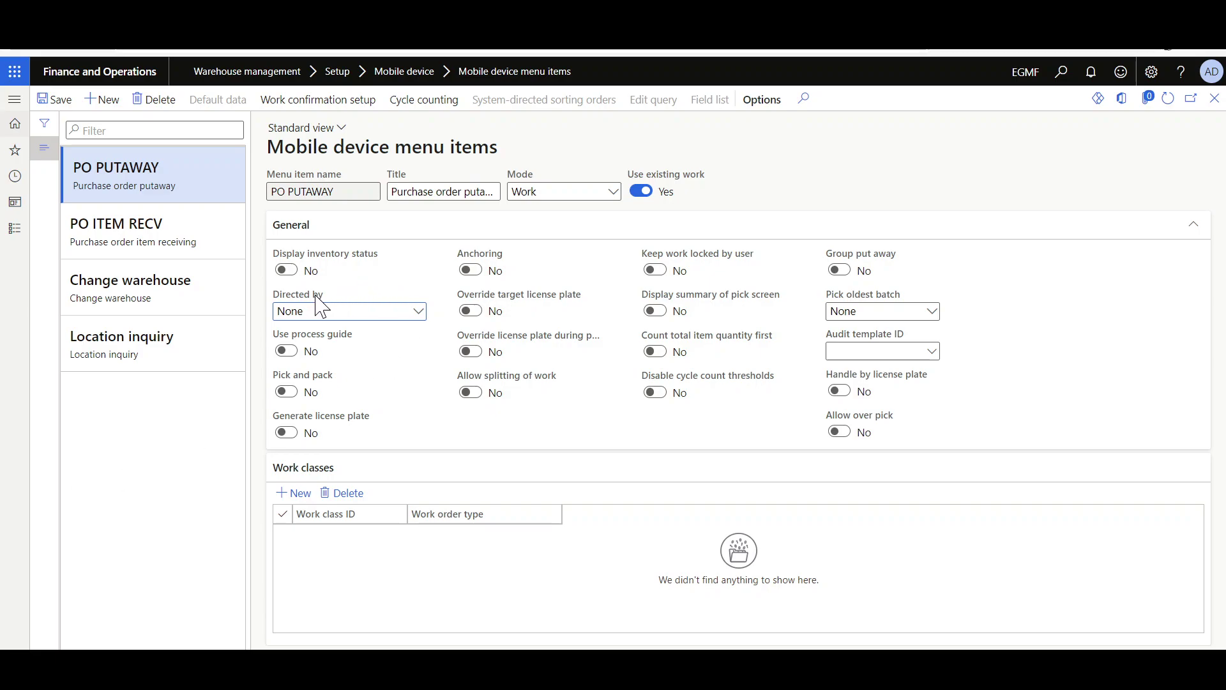
left_click(420, 313)
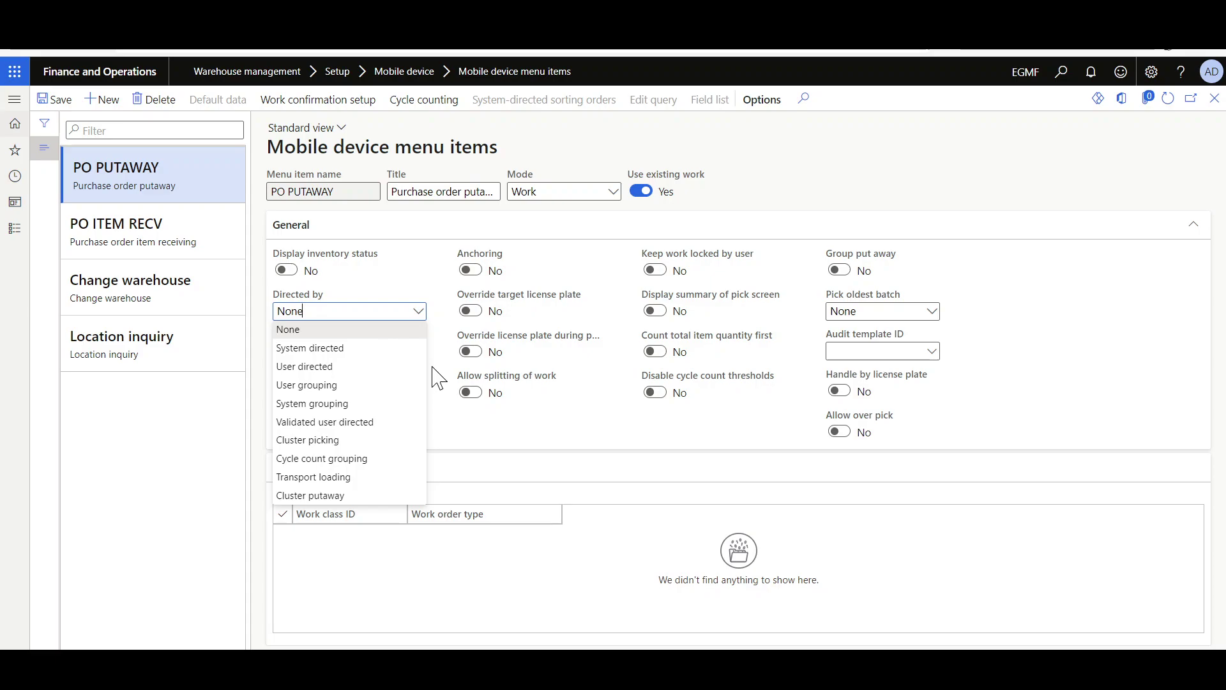
Step: Make PO PUTAWAY user directed with license plate generation and the POPutaway work class
left_click(400, 369)
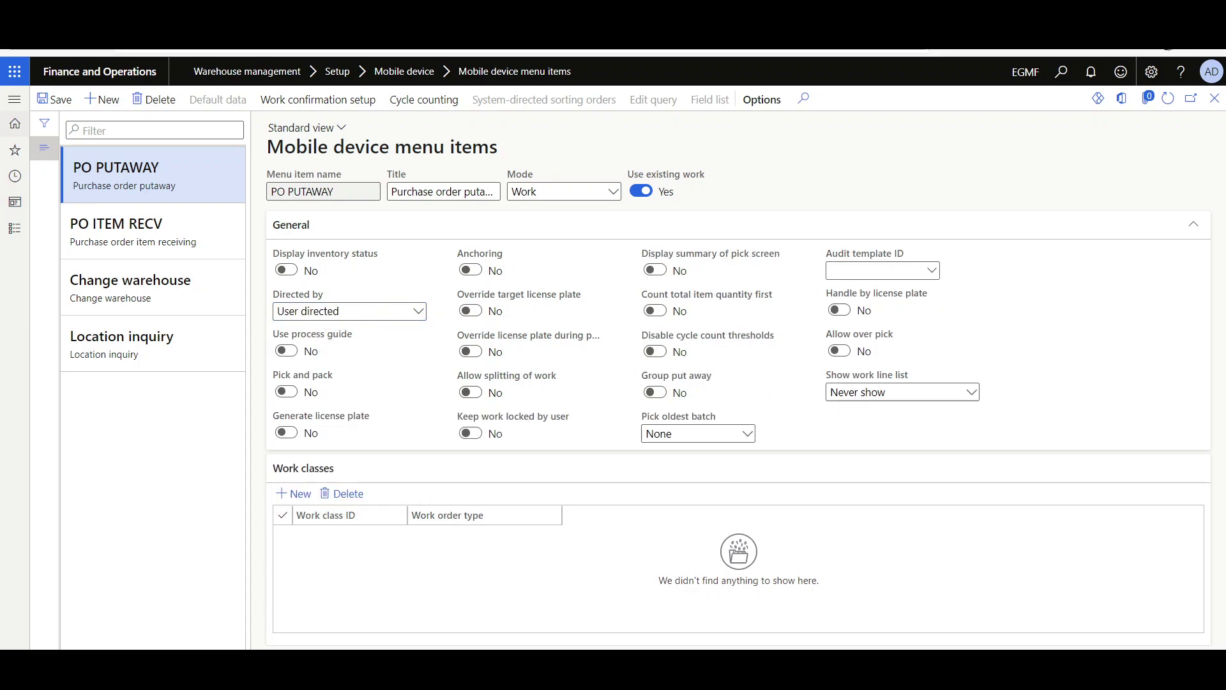
left_click(288, 433)
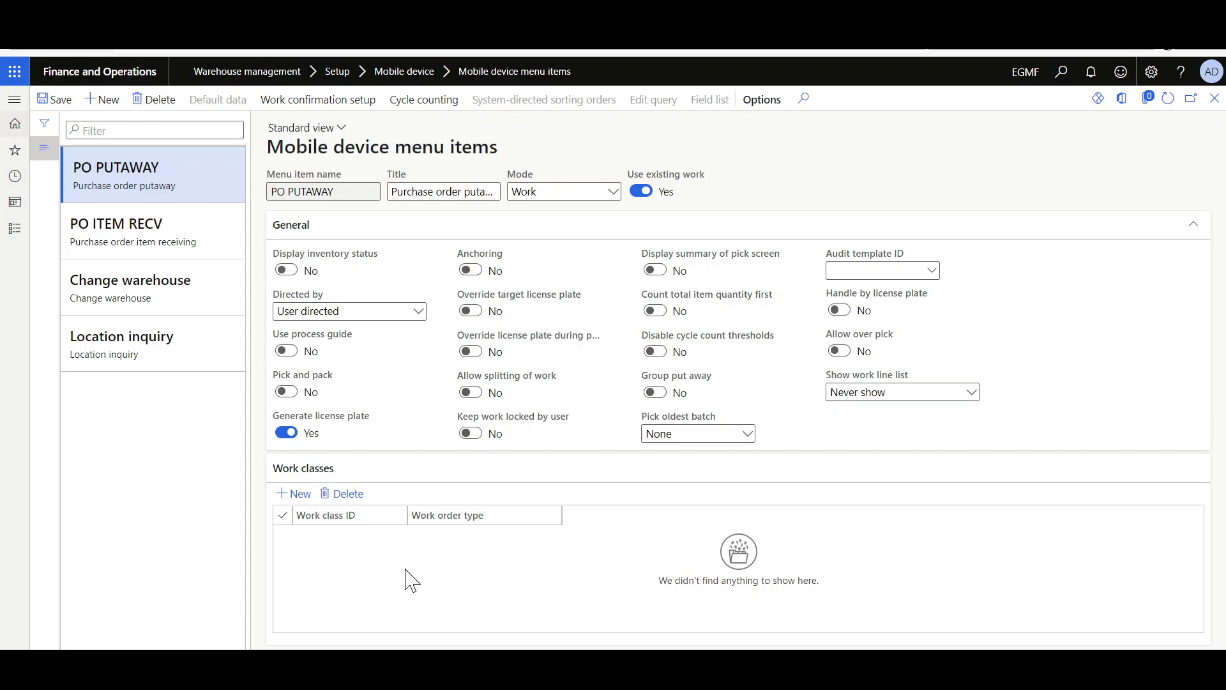
left_click(294, 494)
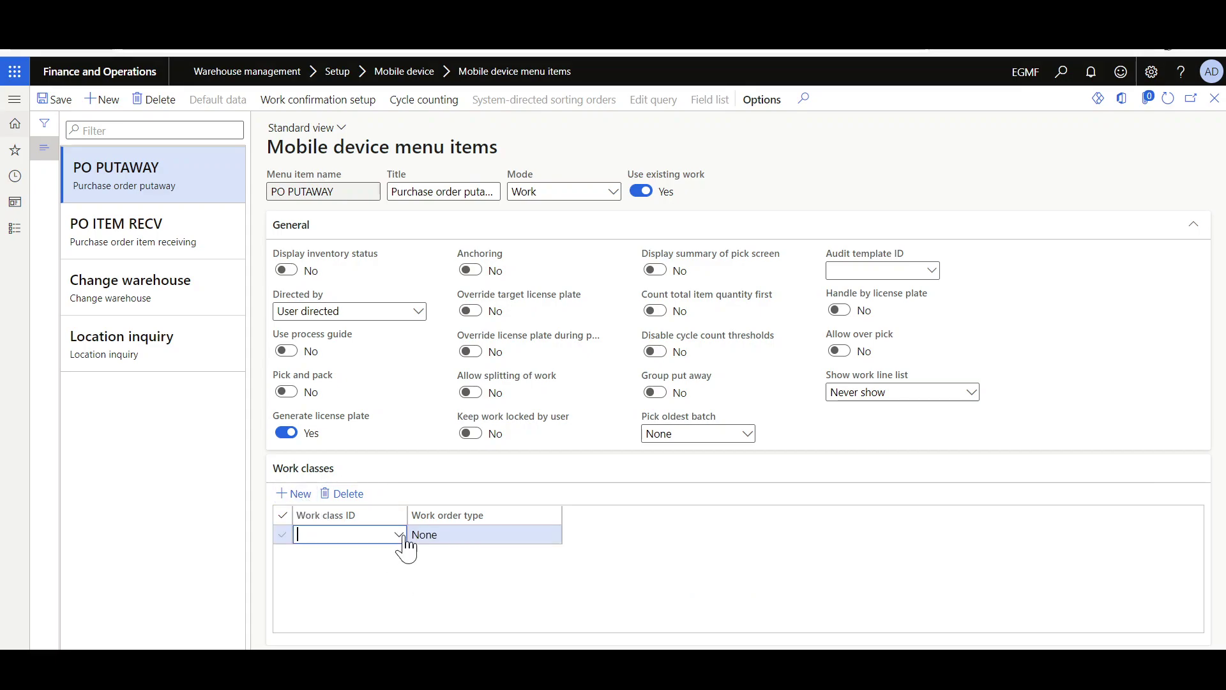
left_click(399, 535)
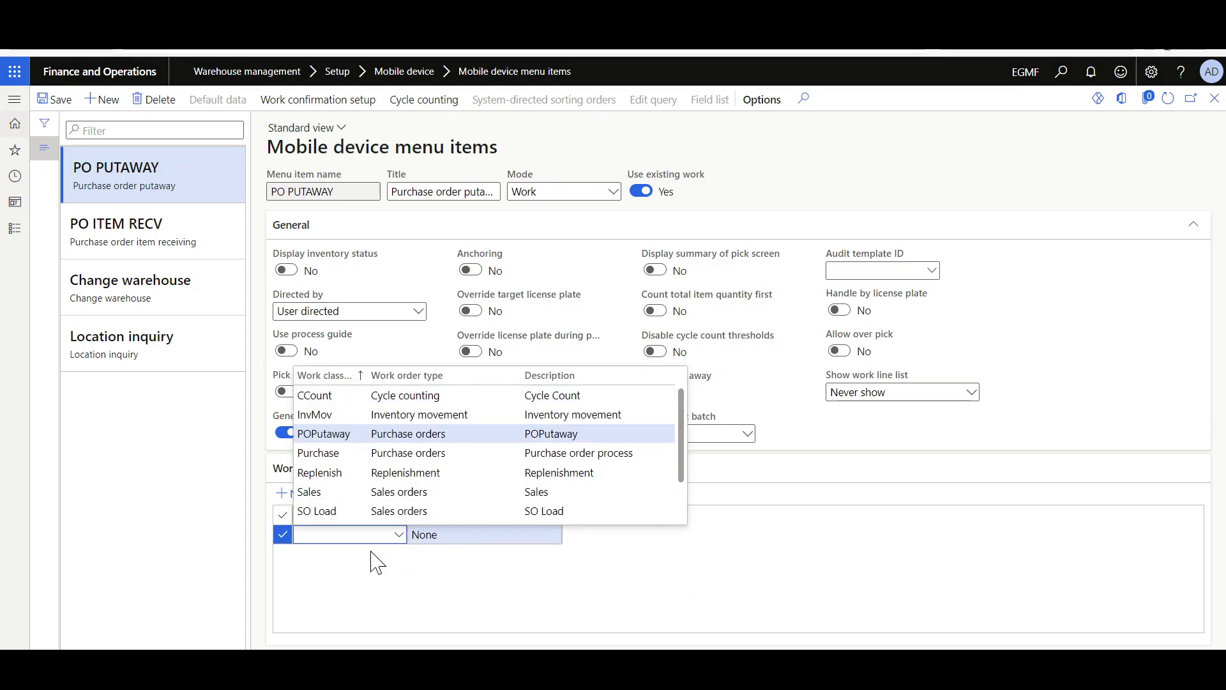
left_click(376, 433)
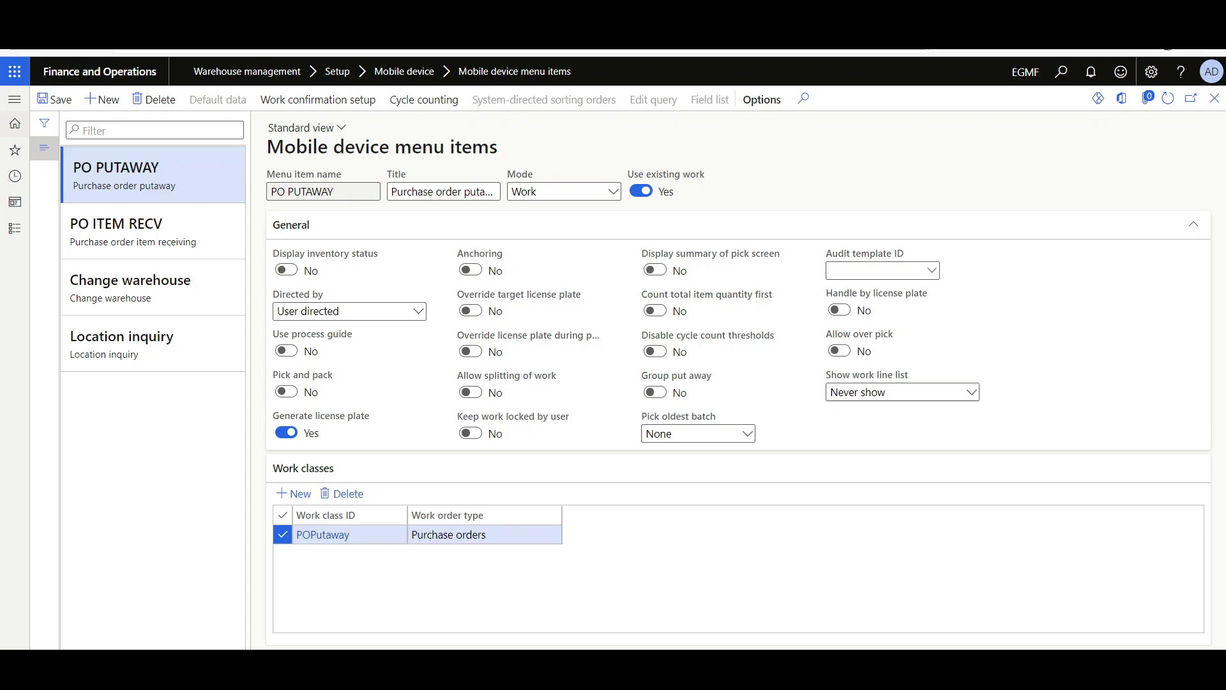
left_click(103, 99)
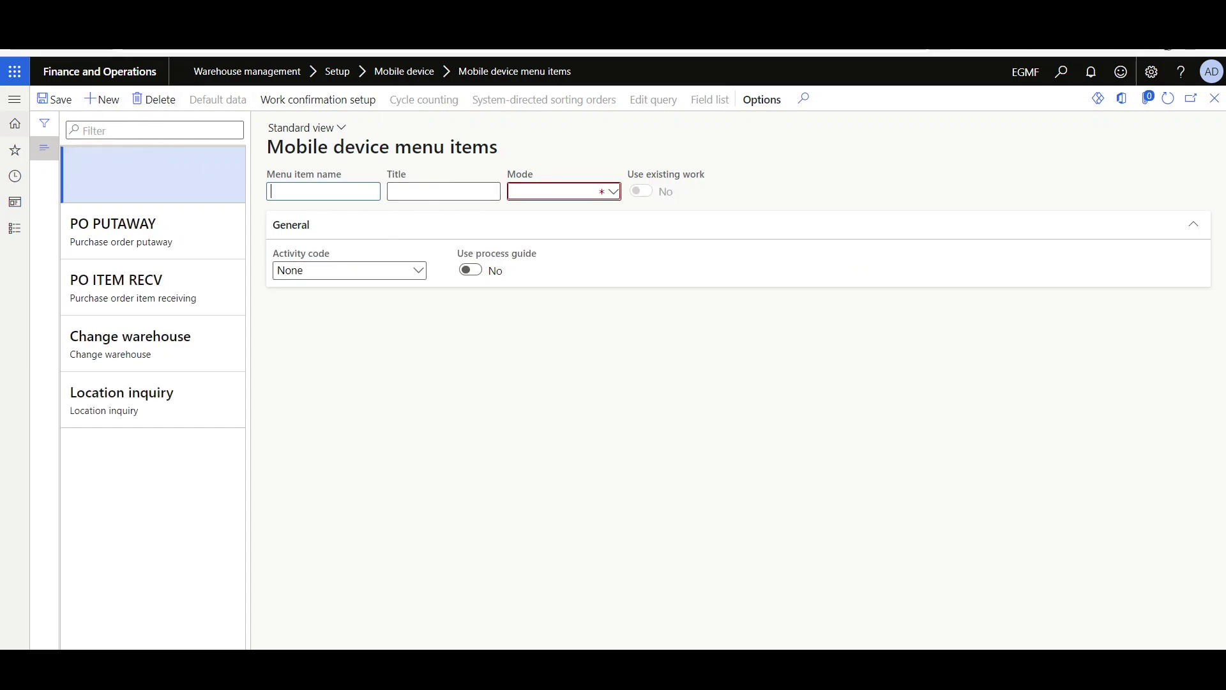
Step: Create a Work-mode item using existing work, named SO PICK and titled 'Sales order picking'
left_click(611, 191)
left_click(554, 208)
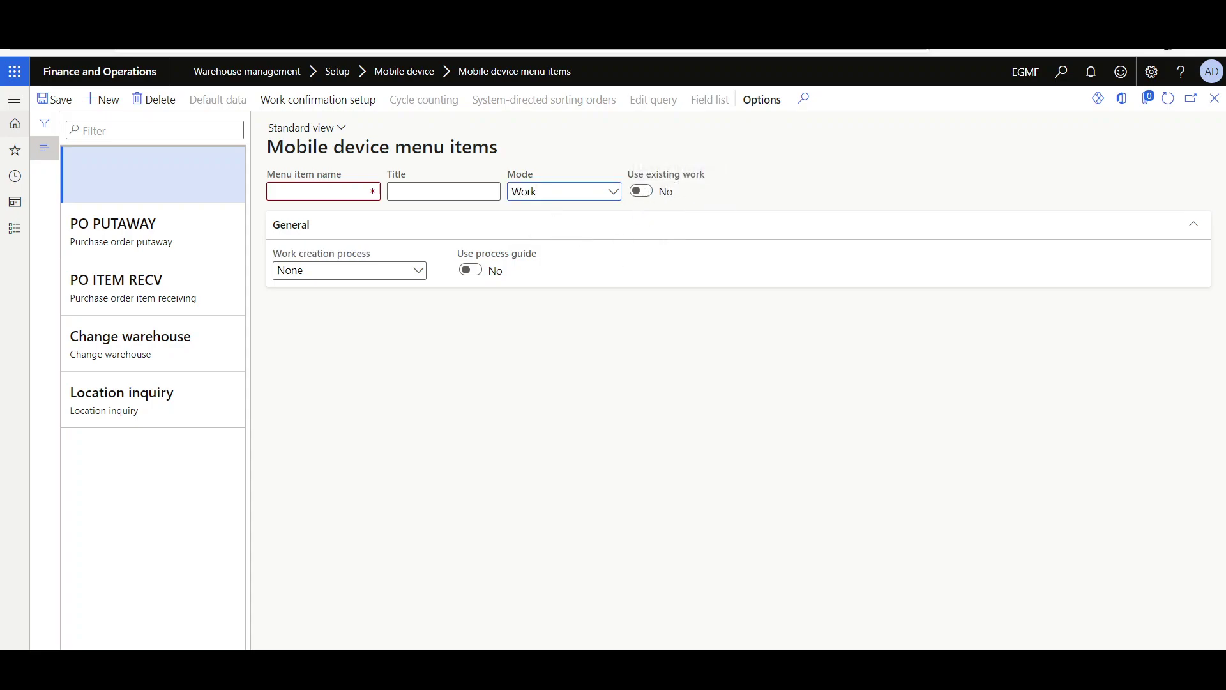
left_click(640, 191)
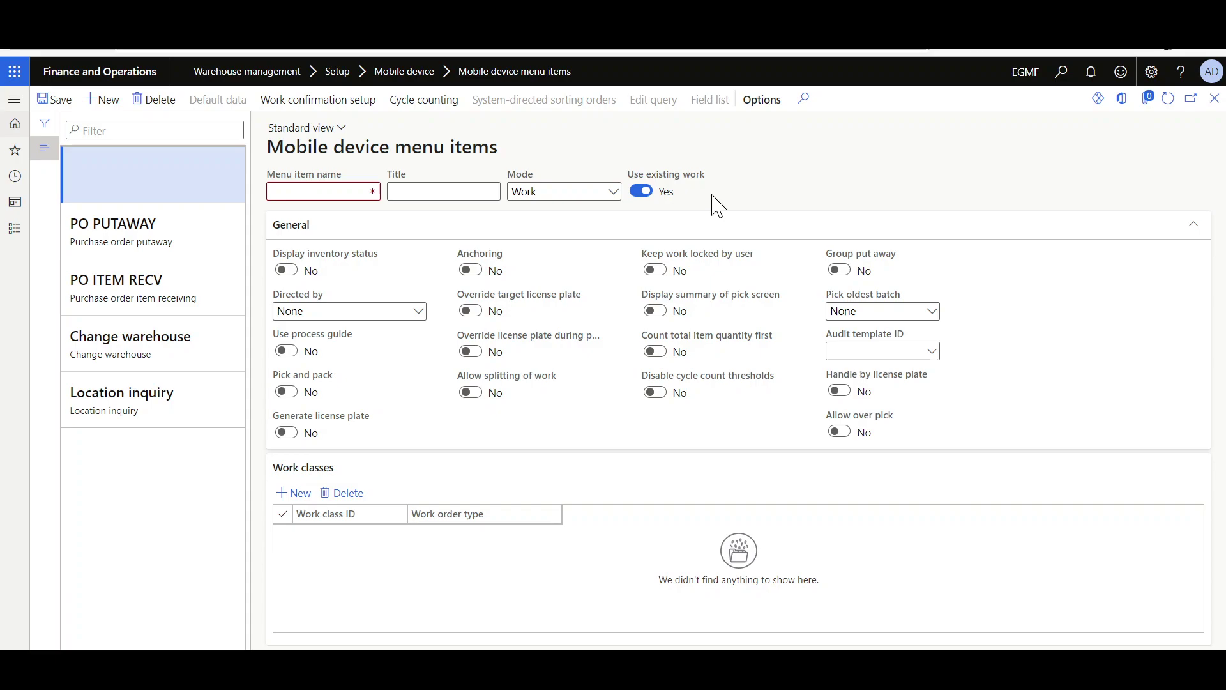
left_click(329, 195)
type("SO PICK")
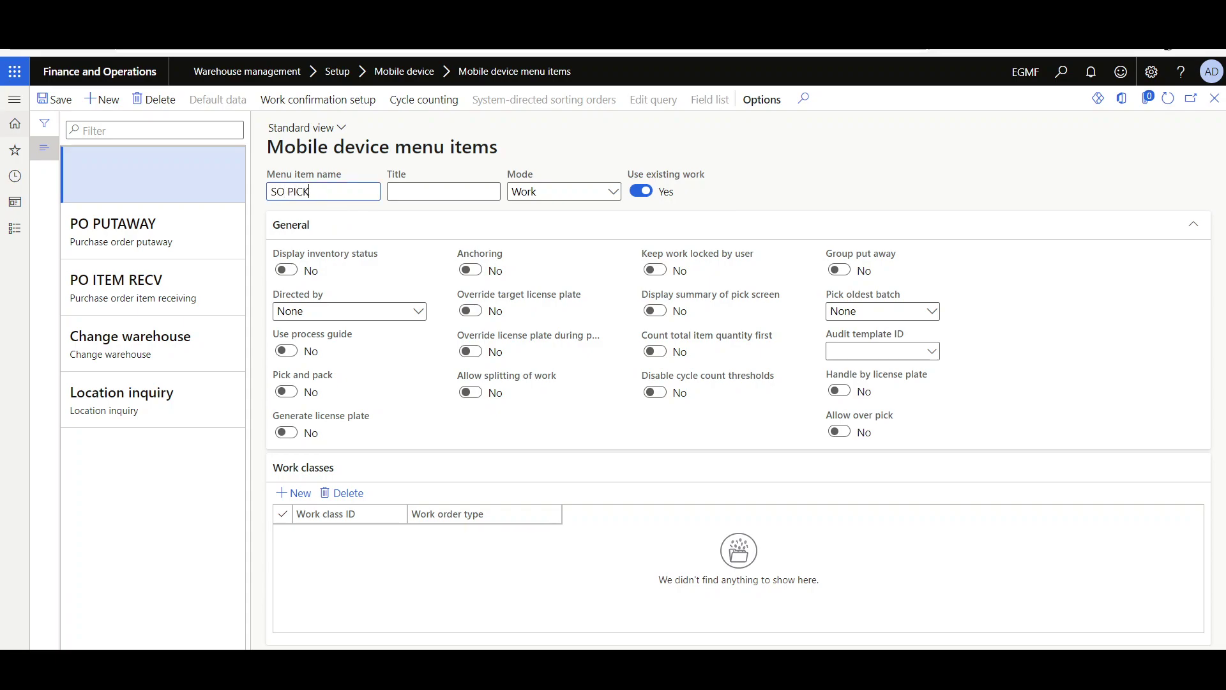
key("Tab")
type("sO P")
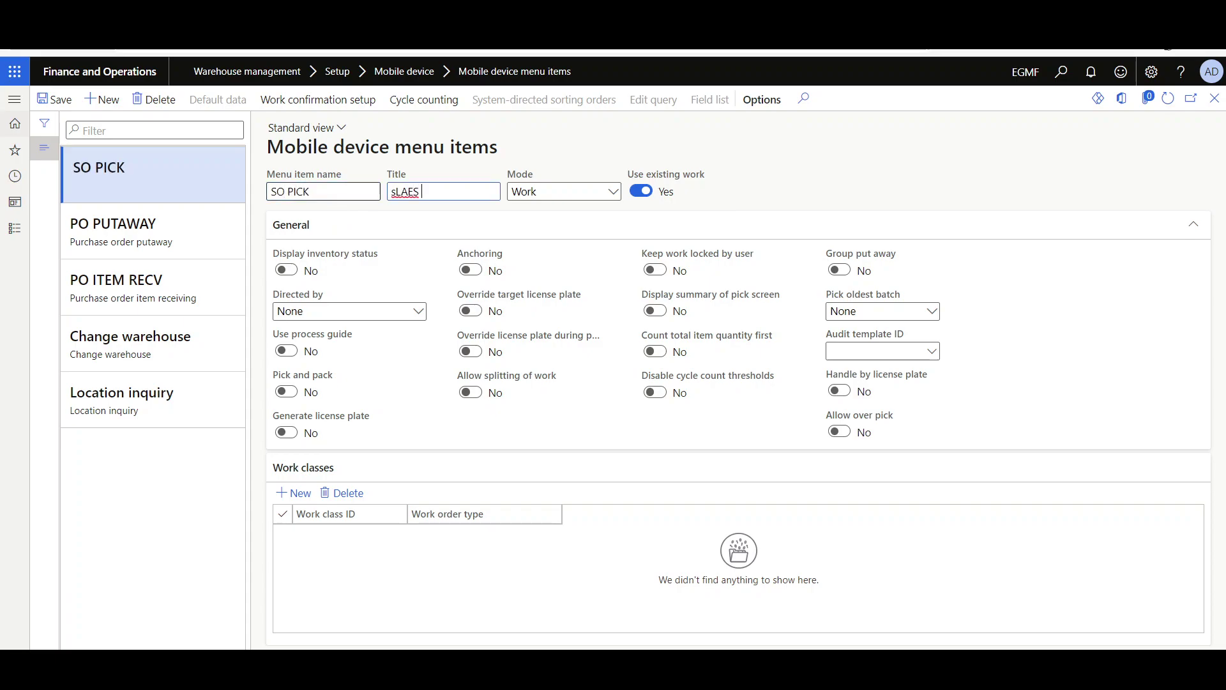
key("BackSpace")
key("BackSpace")
key("BackSpace")
key("BackSpace")
type("Sales order picking")
key("Tab")
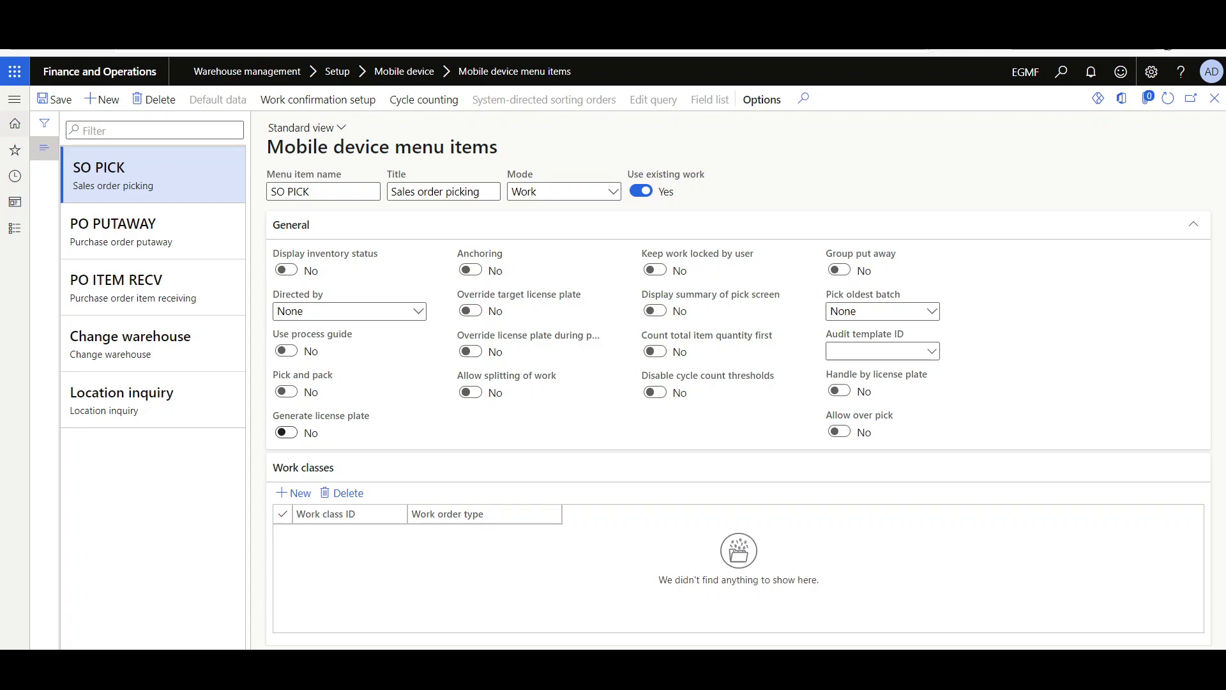
Step: Make SO PICK user directed, generating license plates, with the SO Pick work class
left_click(285, 432)
left_click(369, 311)
left_click(357, 368)
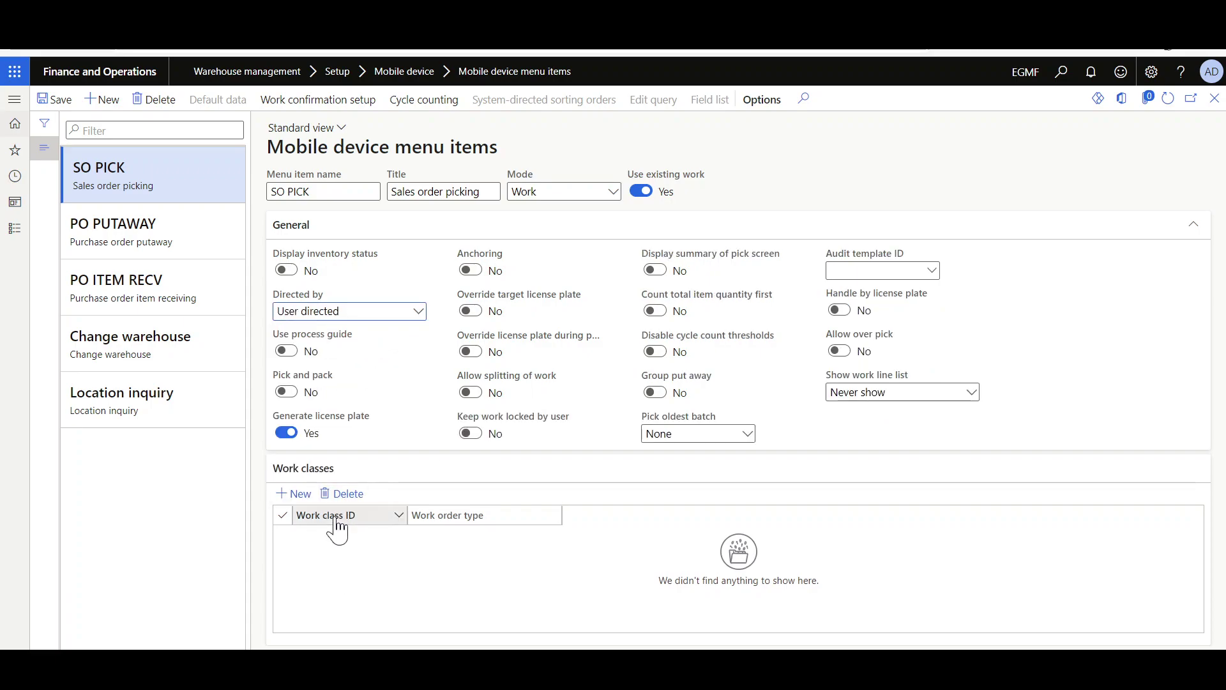
left_click(363, 565)
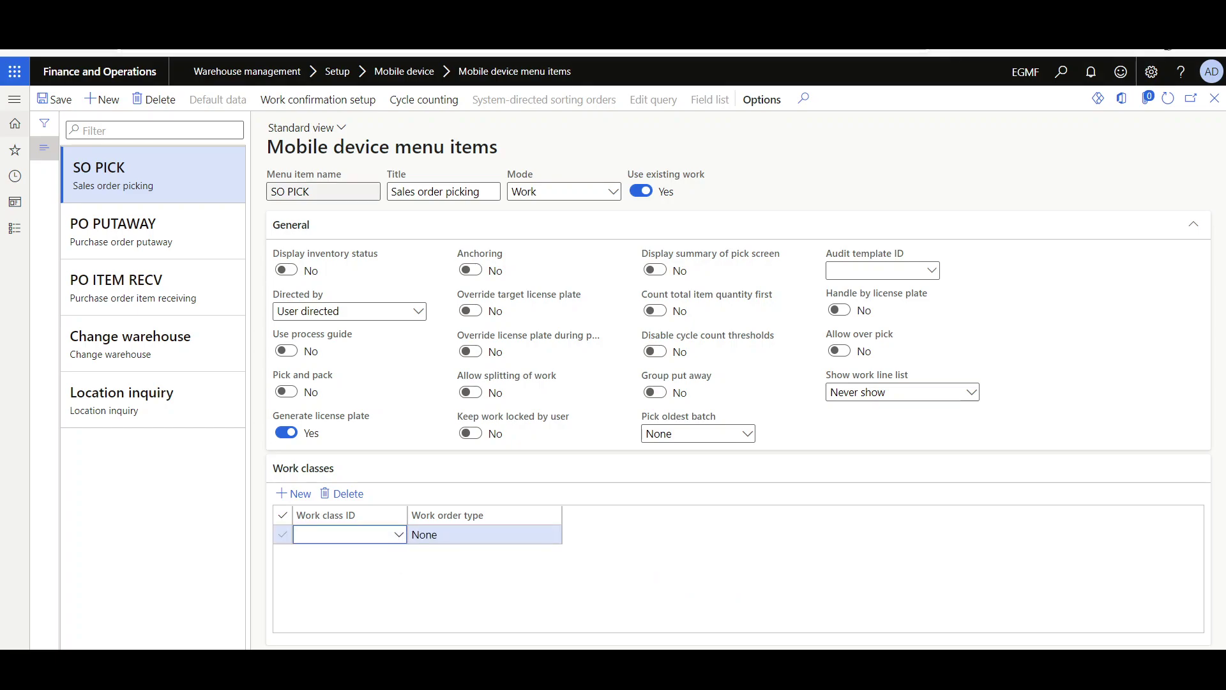
left_click(399, 534)
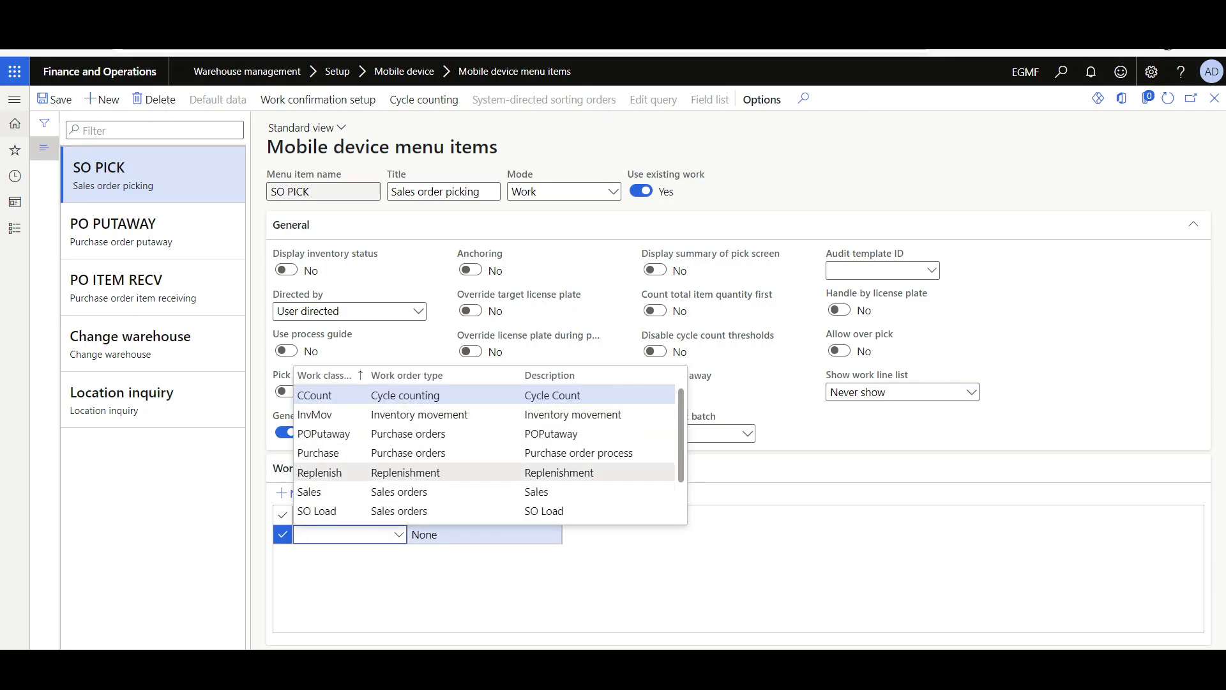
scroll(681, 440, "down", 1)
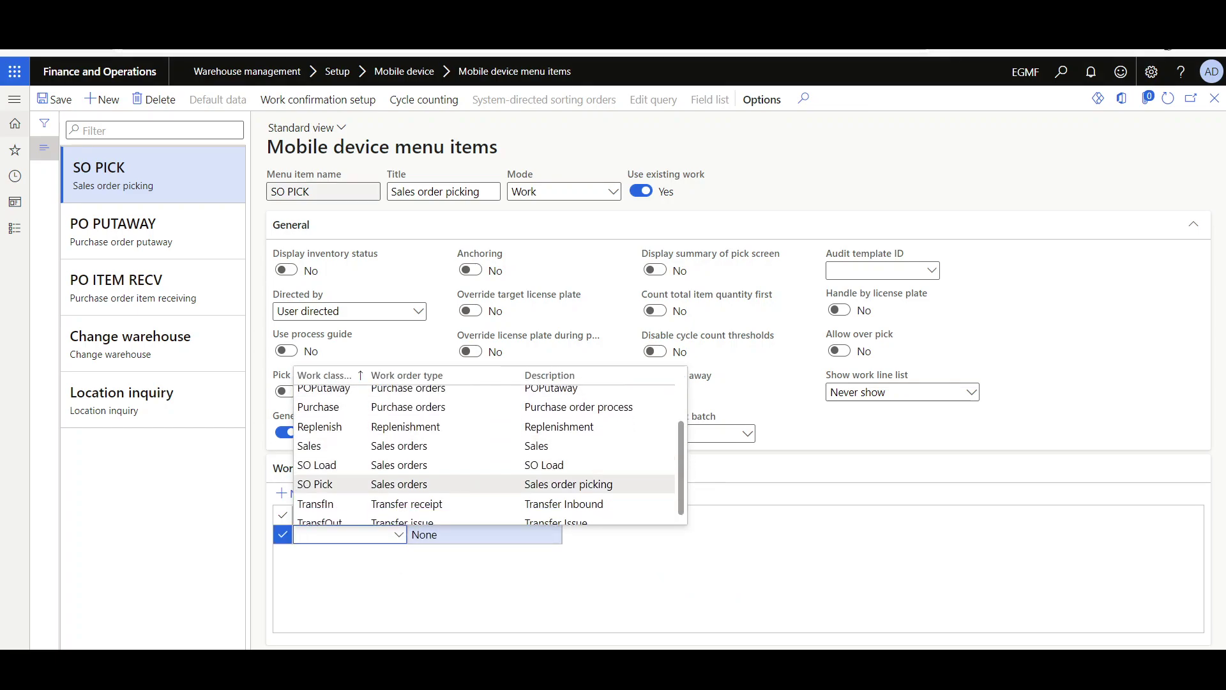
left_click(447, 483)
left_click(102, 99)
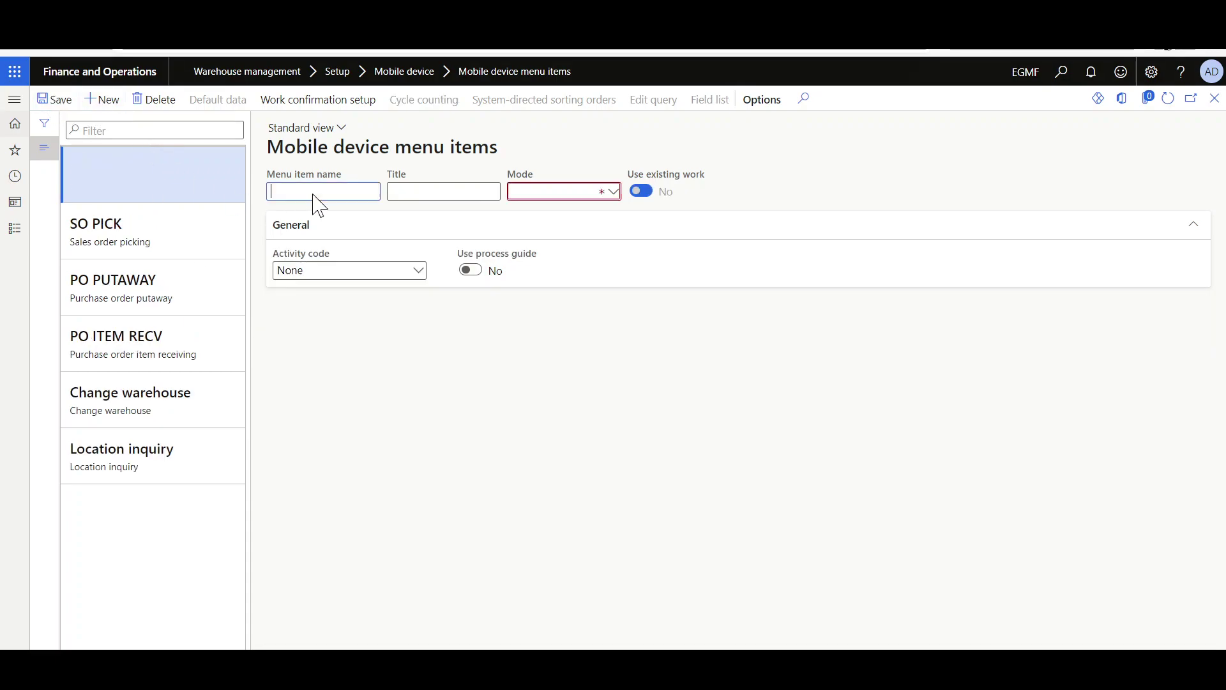
Step: Enter item SO LOAD titled 'Sales order loading to trucks' in Work mode using existing work
type("SO LOAD")
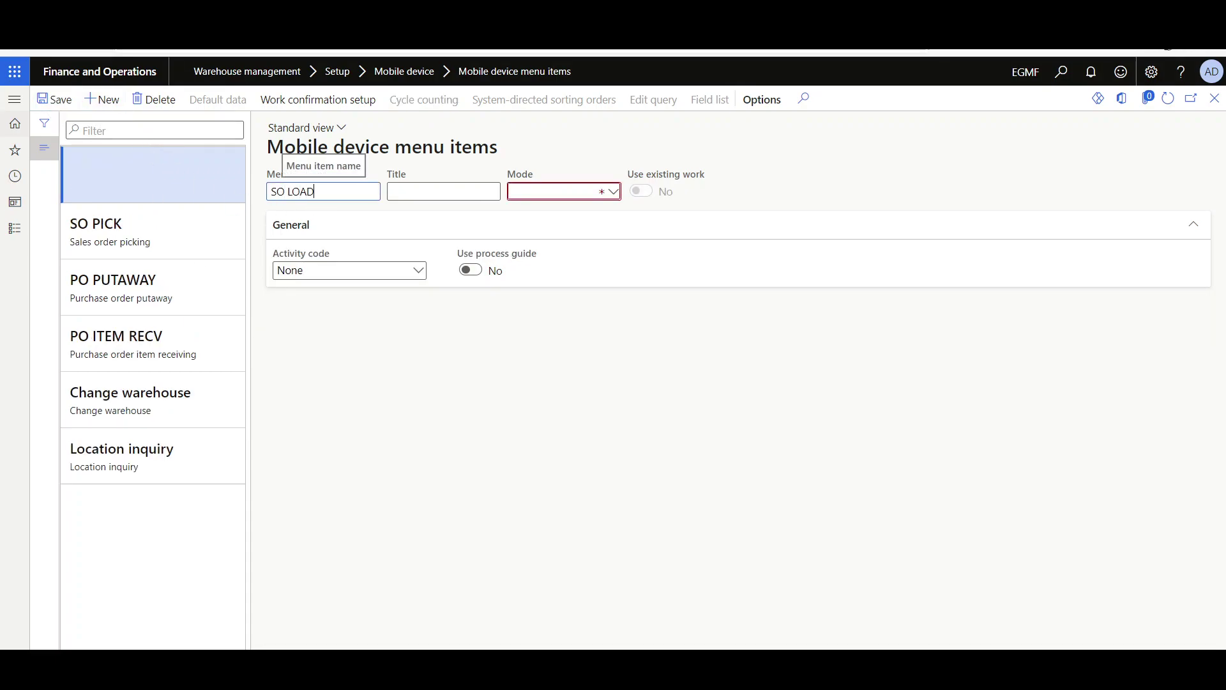
key("Tab")
type("Sales")
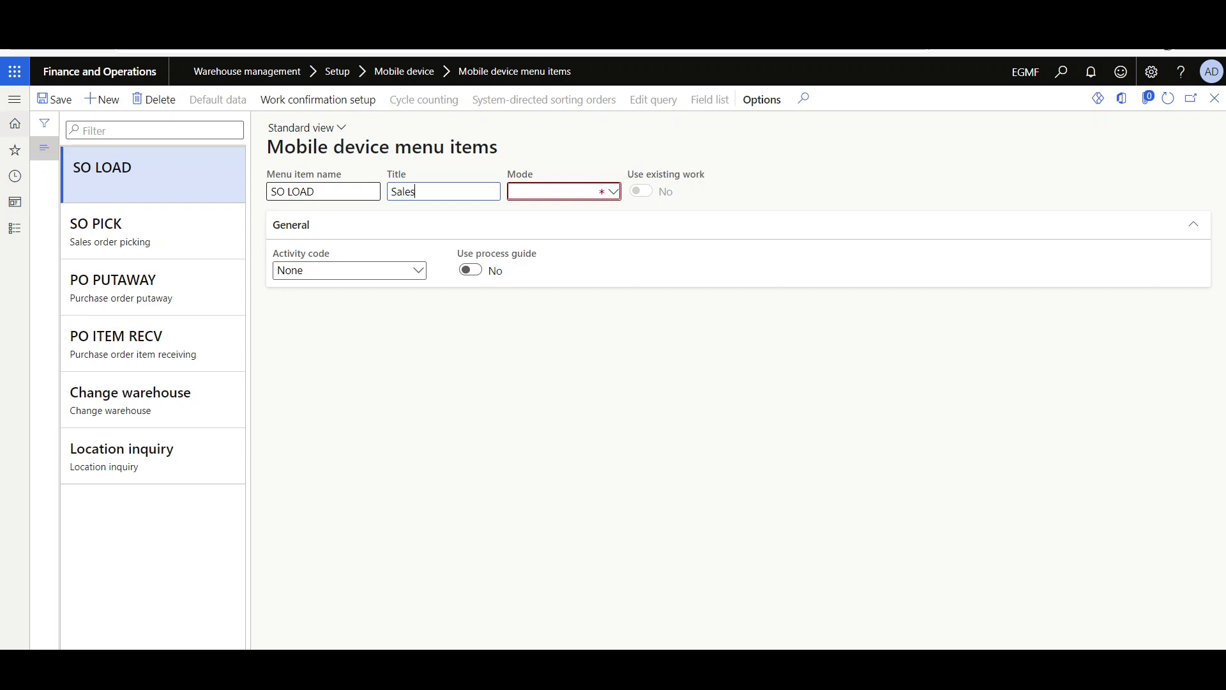
type(" order loading to trucks")
key("Tab")
left_click(613, 192)
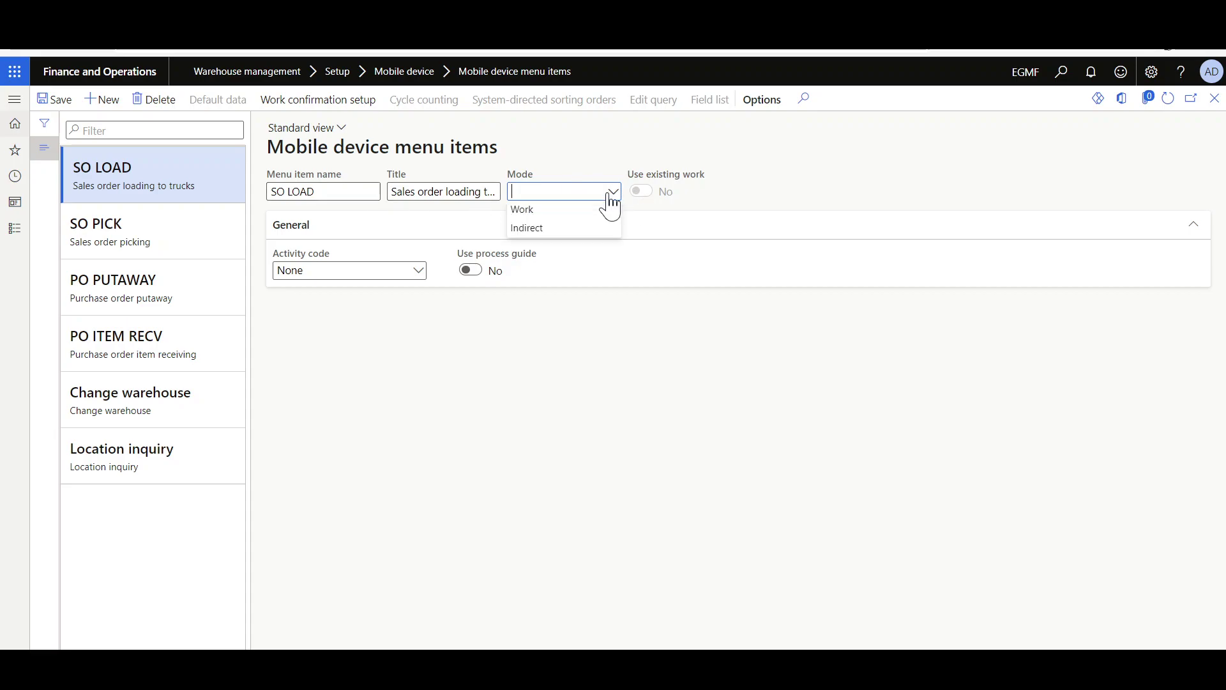
left_click(575, 207)
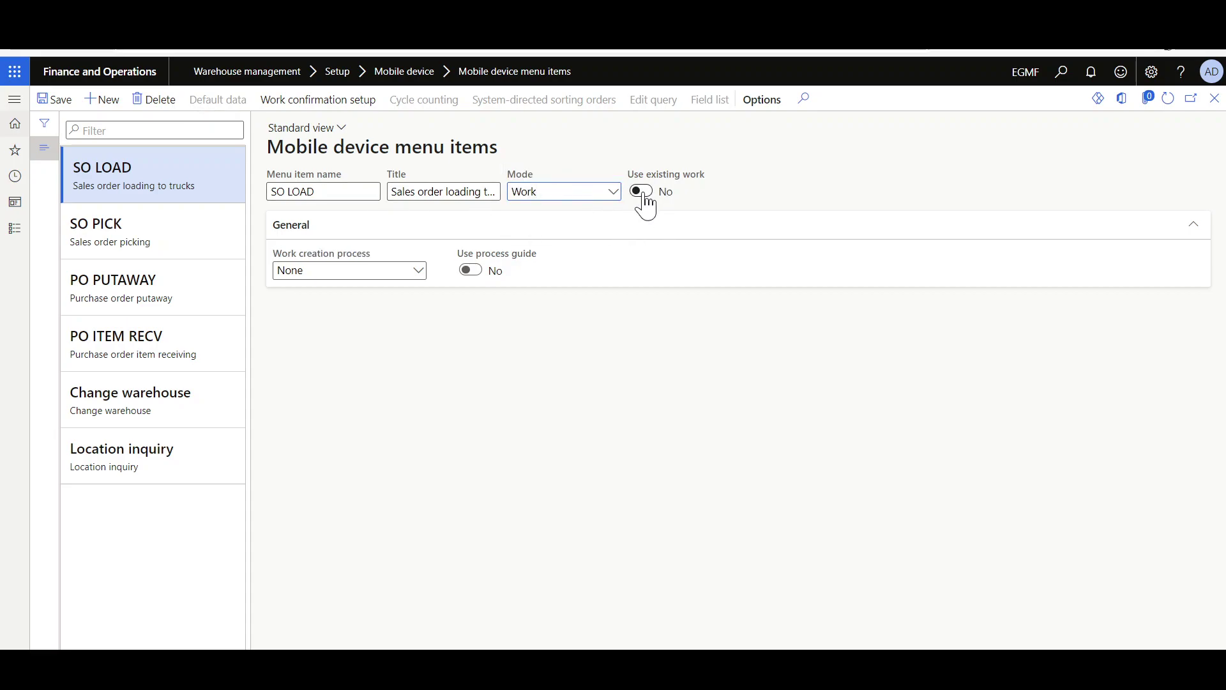
left_click(641, 192)
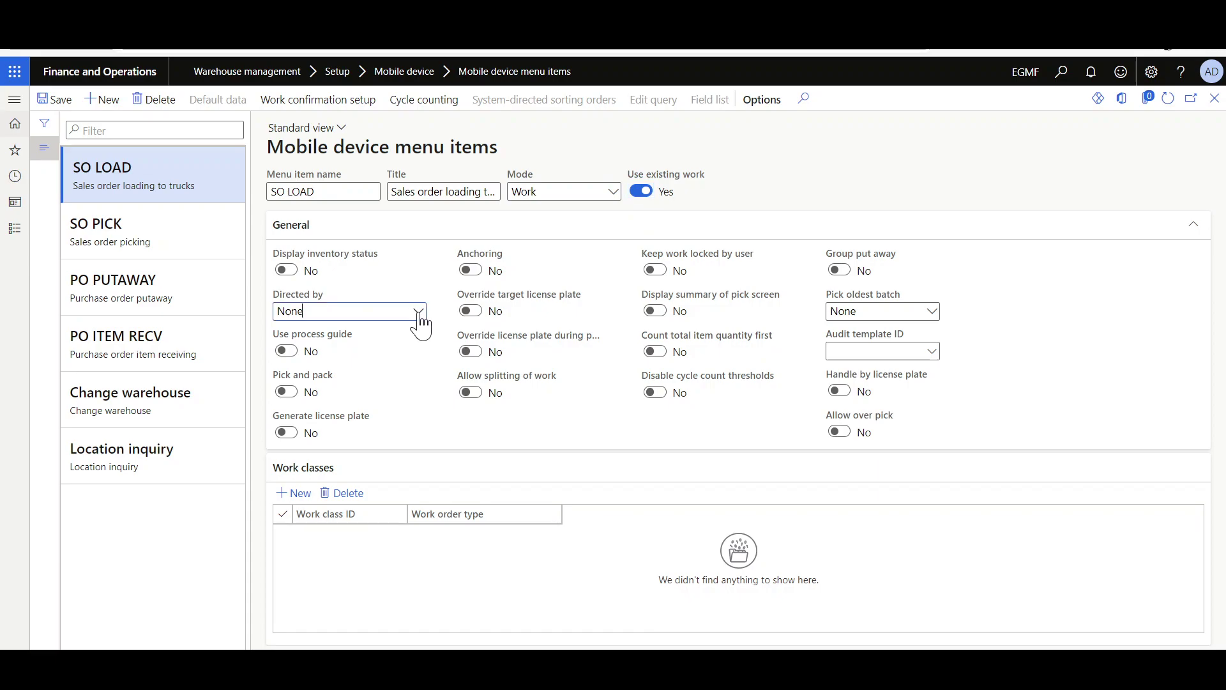
Step: Make SO LOAD user directed, generating license plates, with the SO Load work class
left_click(418, 311)
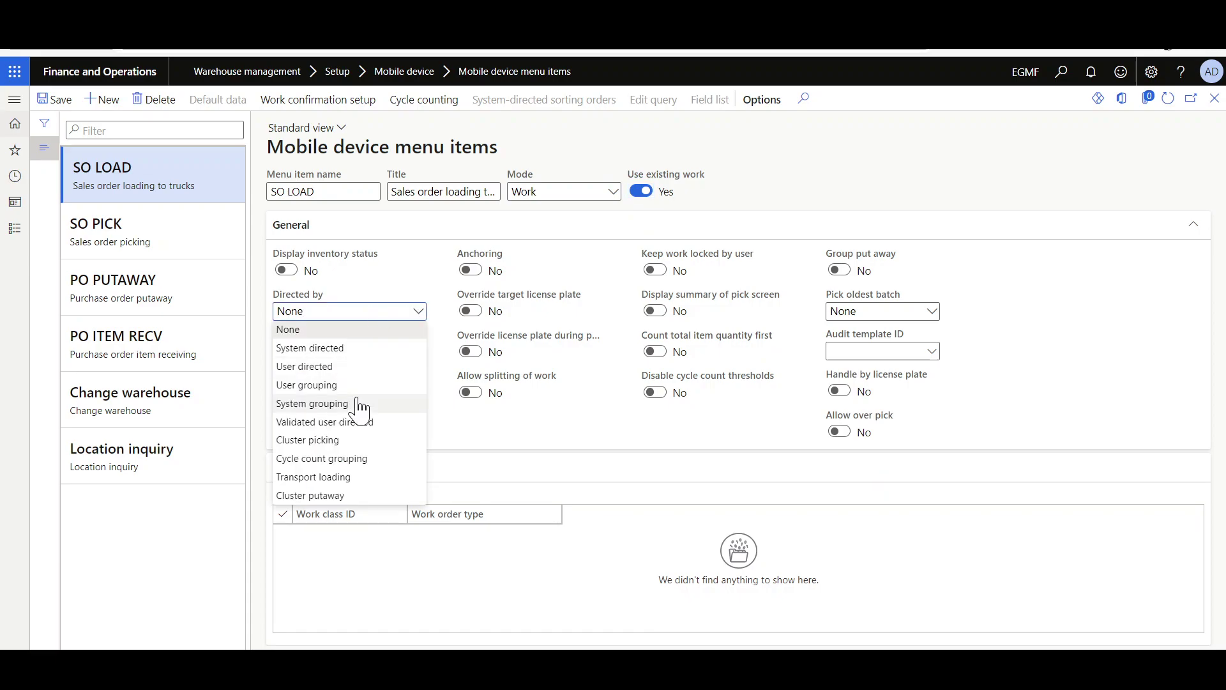
left_click(369, 366)
left_click(286, 432)
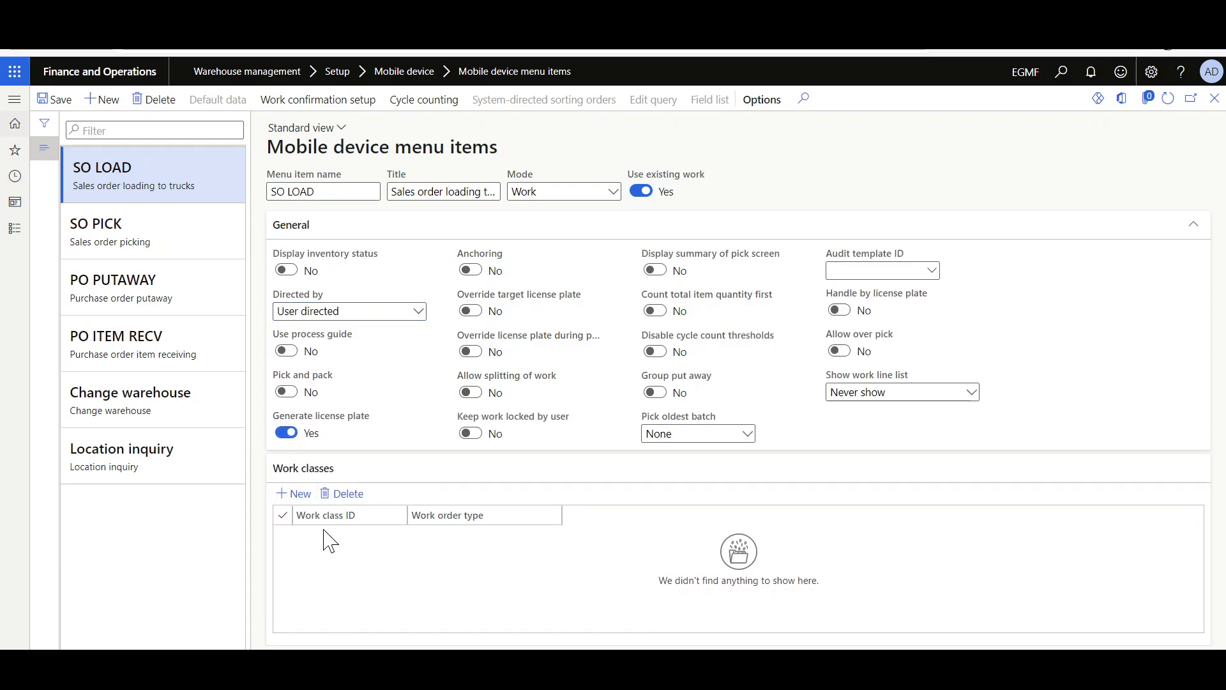
left_click(297, 494)
left_click(398, 536)
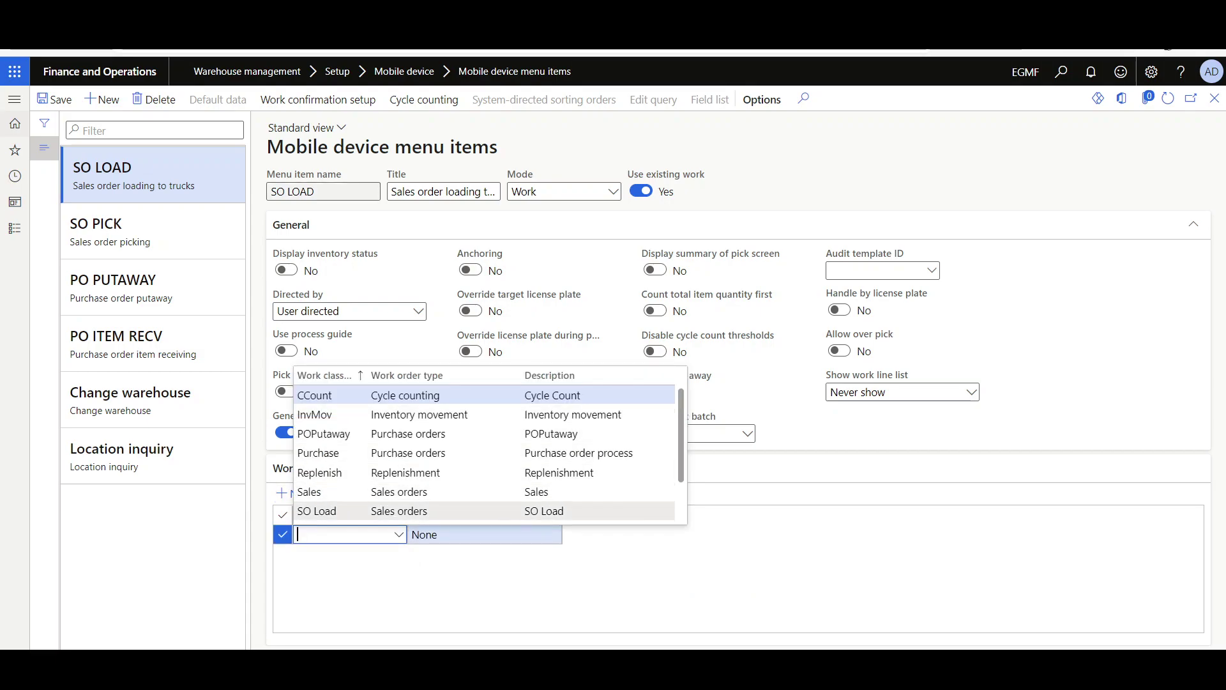
left_click(316, 511)
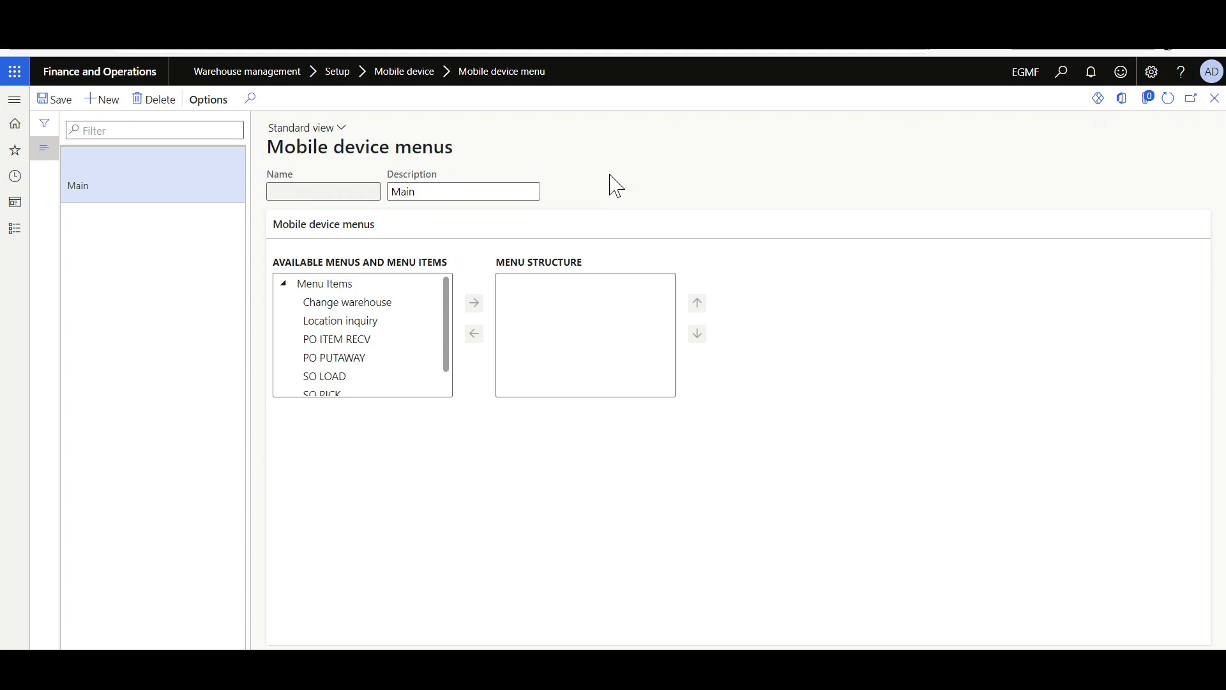
Step: Start new mobile device menu records, entering 'Inbound' as a menu name
left_click(94, 100)
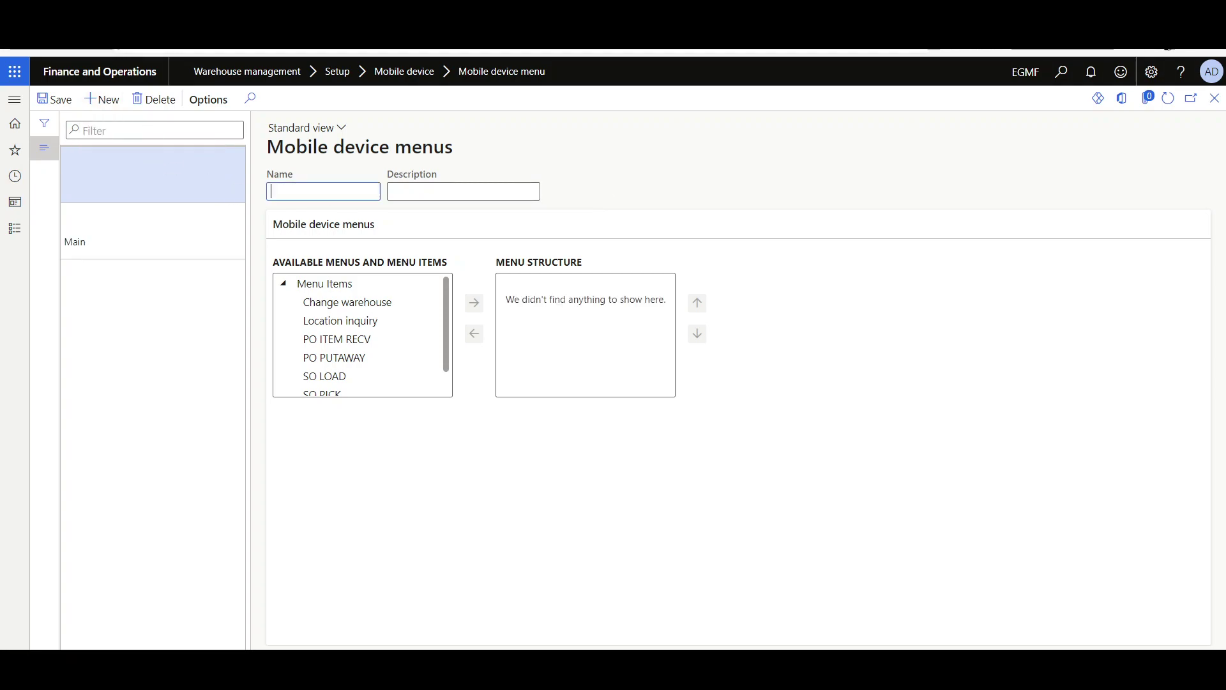
type("Main")
key("Tab")
type("M")
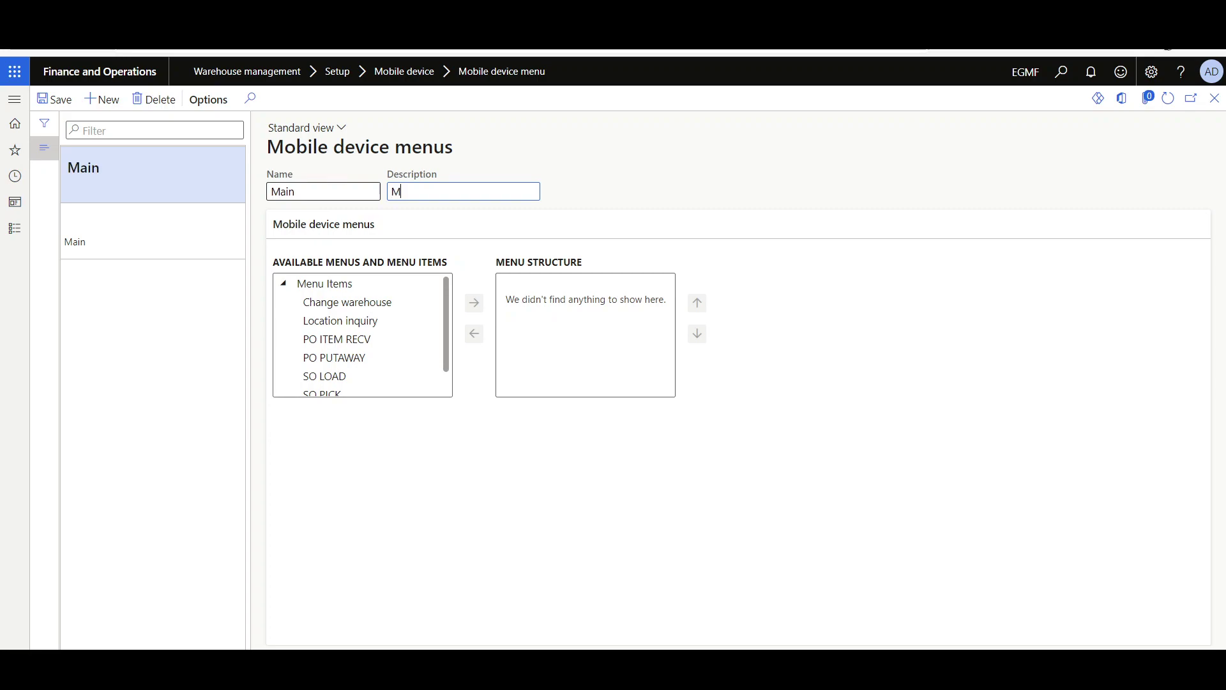
left_click(95, 100)
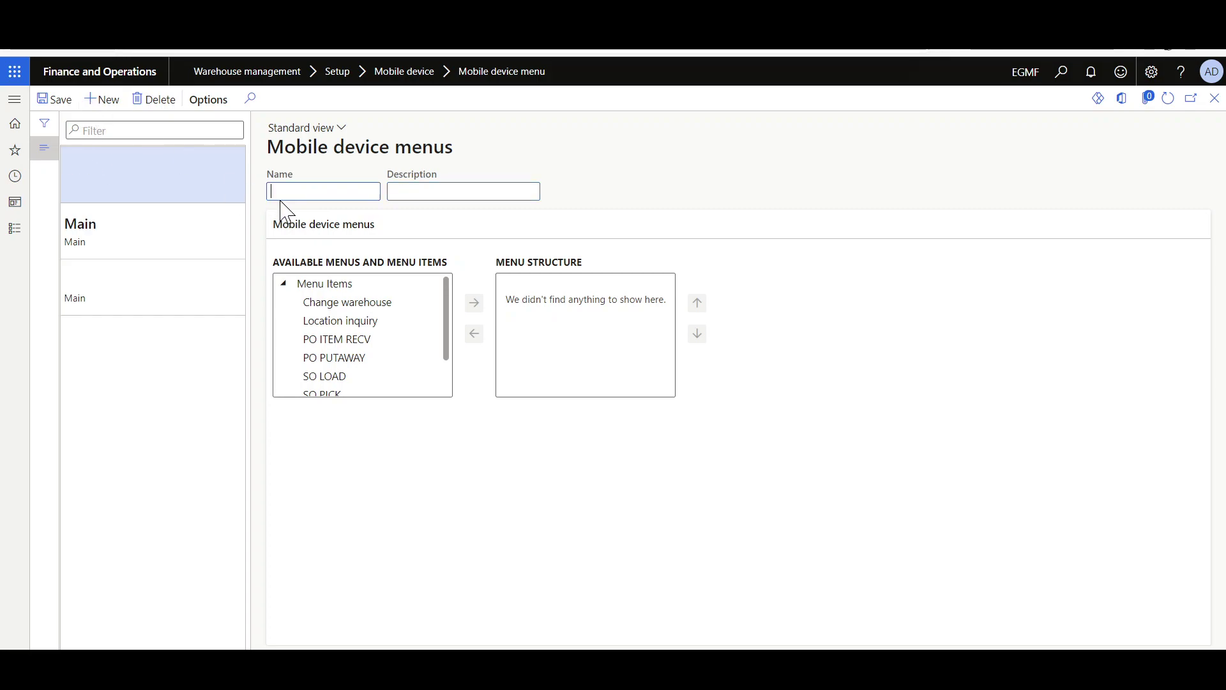
type("Inbound")
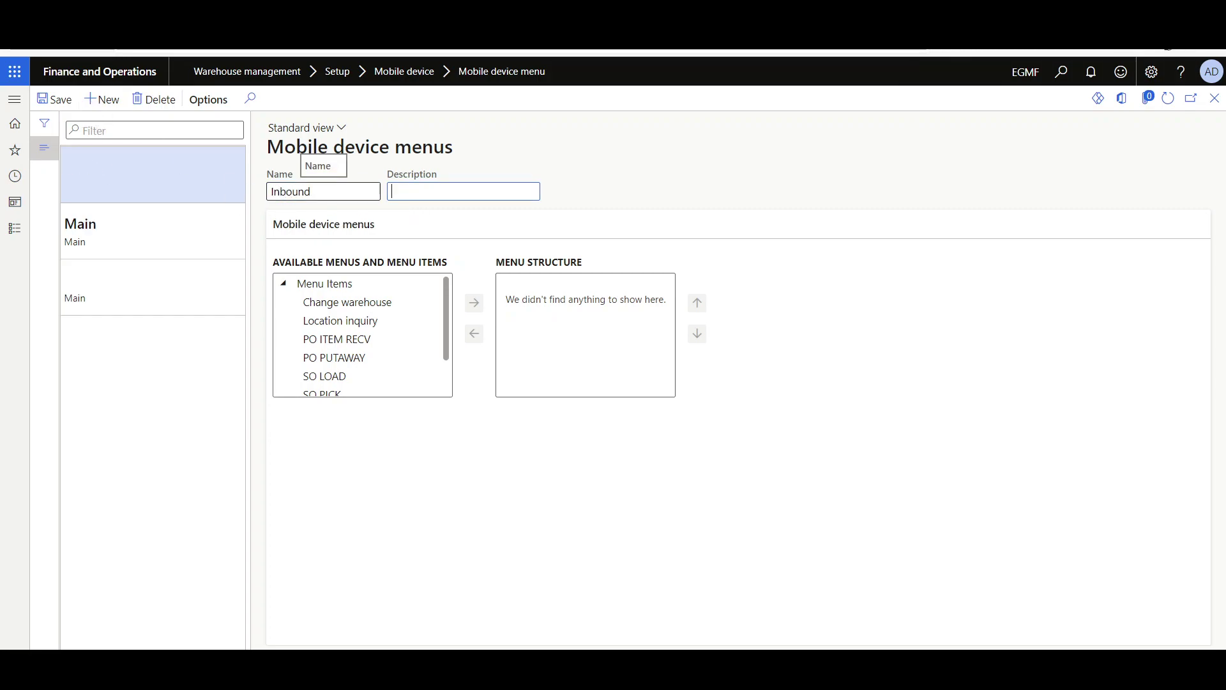
key("Tab")
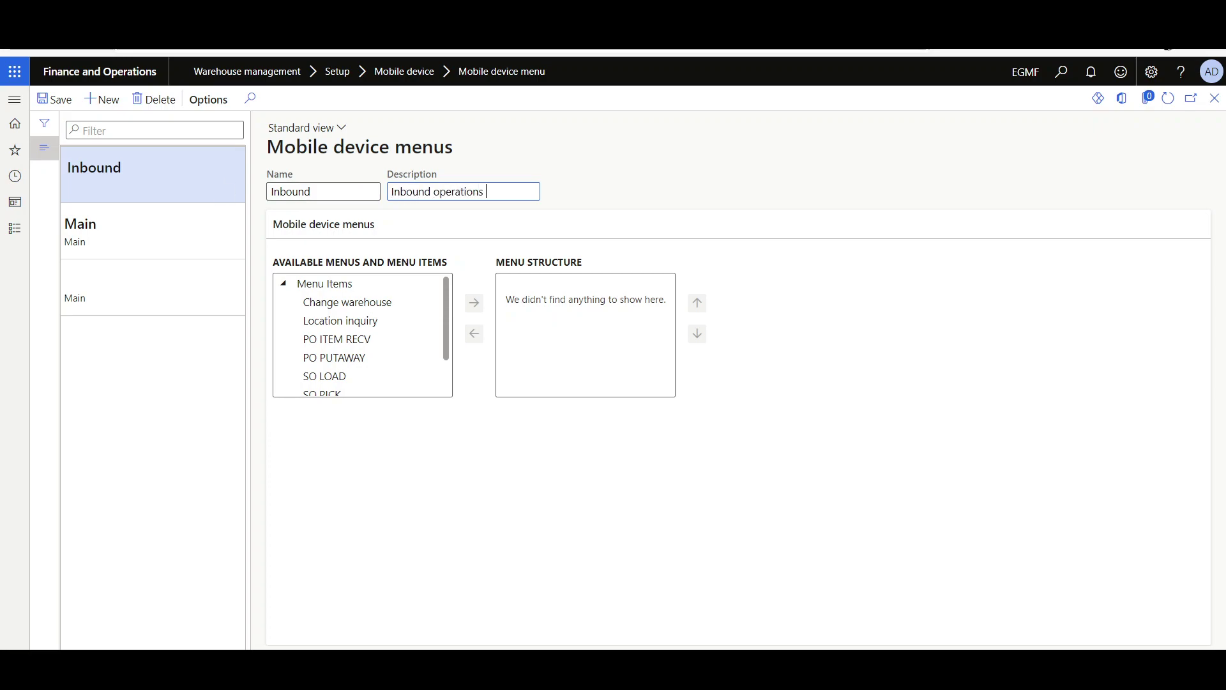
Step: Create the Outbound menu described 'Outbound operations' and the Other menu described 'Other', then save
left_click(100, 100)
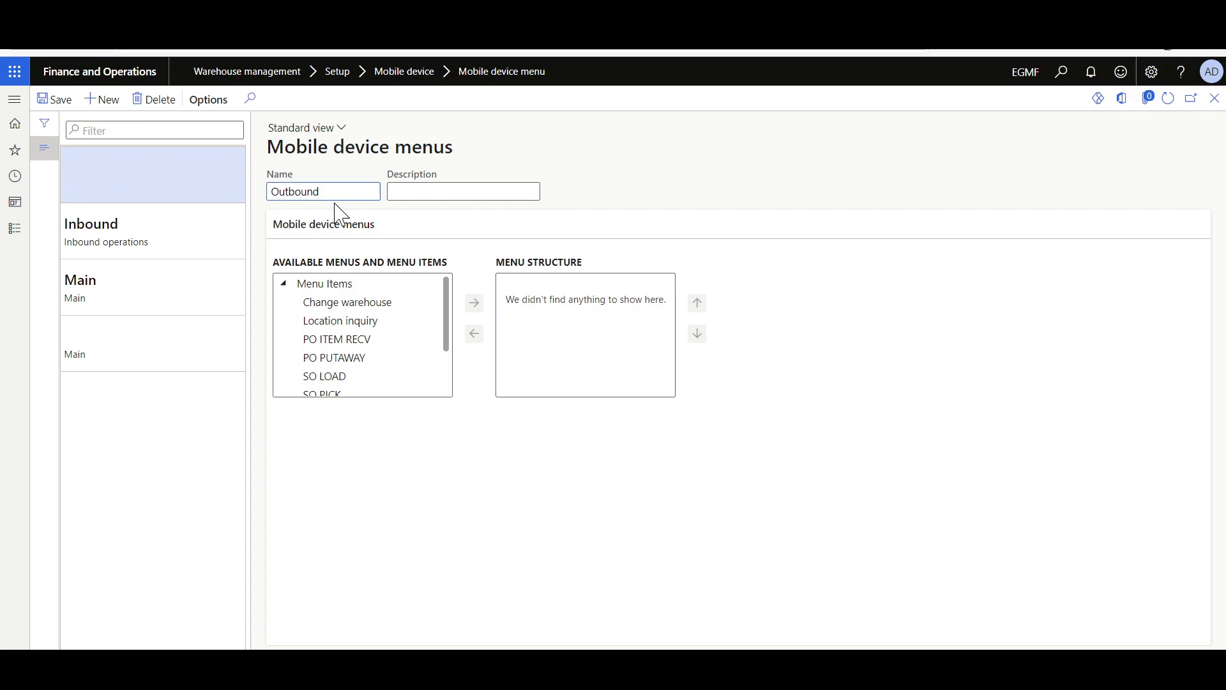
key("Tab")
type("Outbound operations")
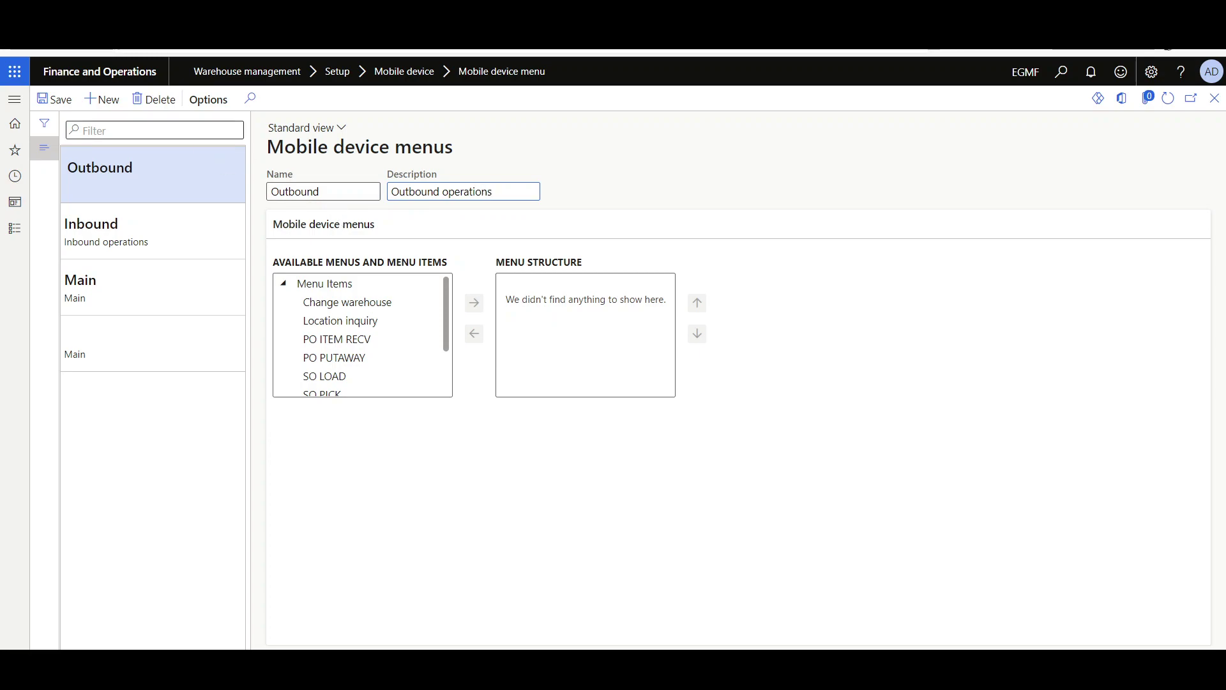
left_click(101, 100)
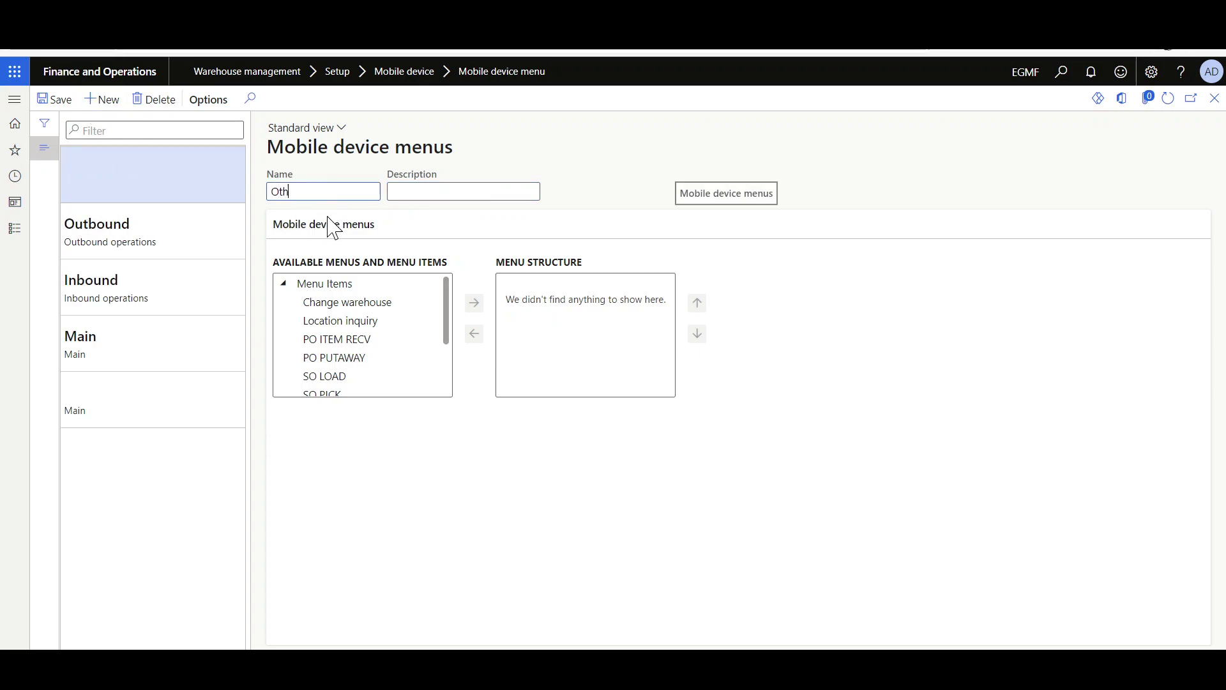
type("Other")
key("ctrl+a")
key("ctrl+c")
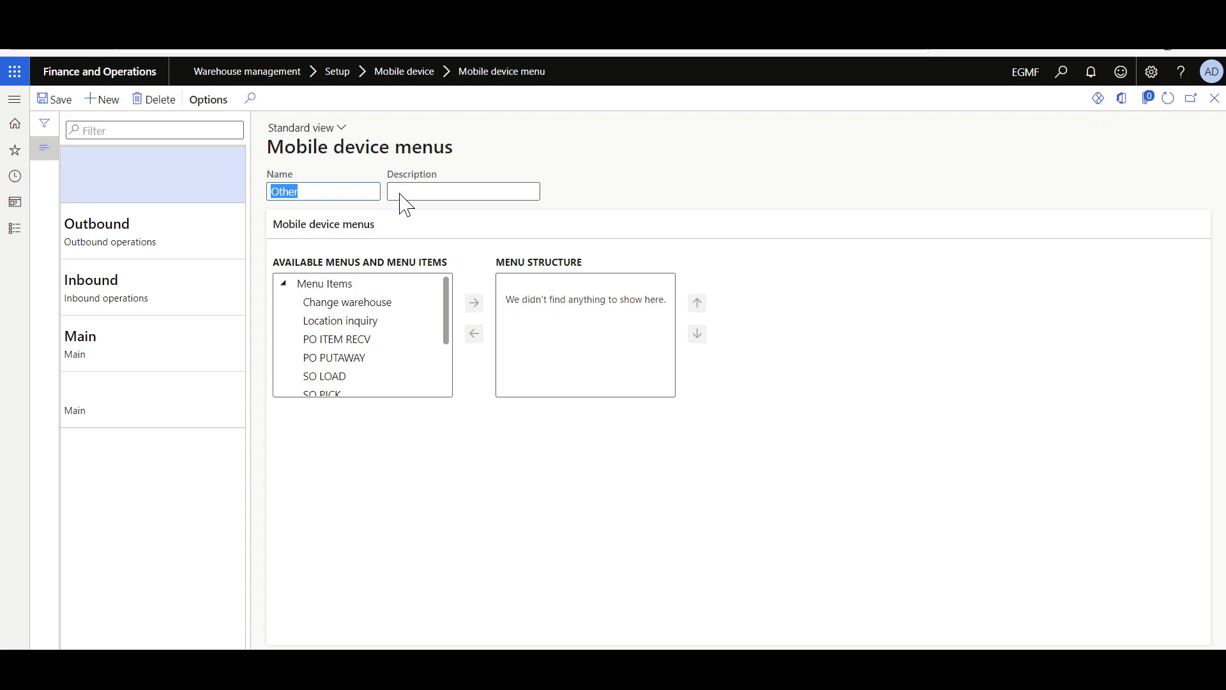
left_click(400, 193)
key("ctrl+v")
left_click(52, 100)
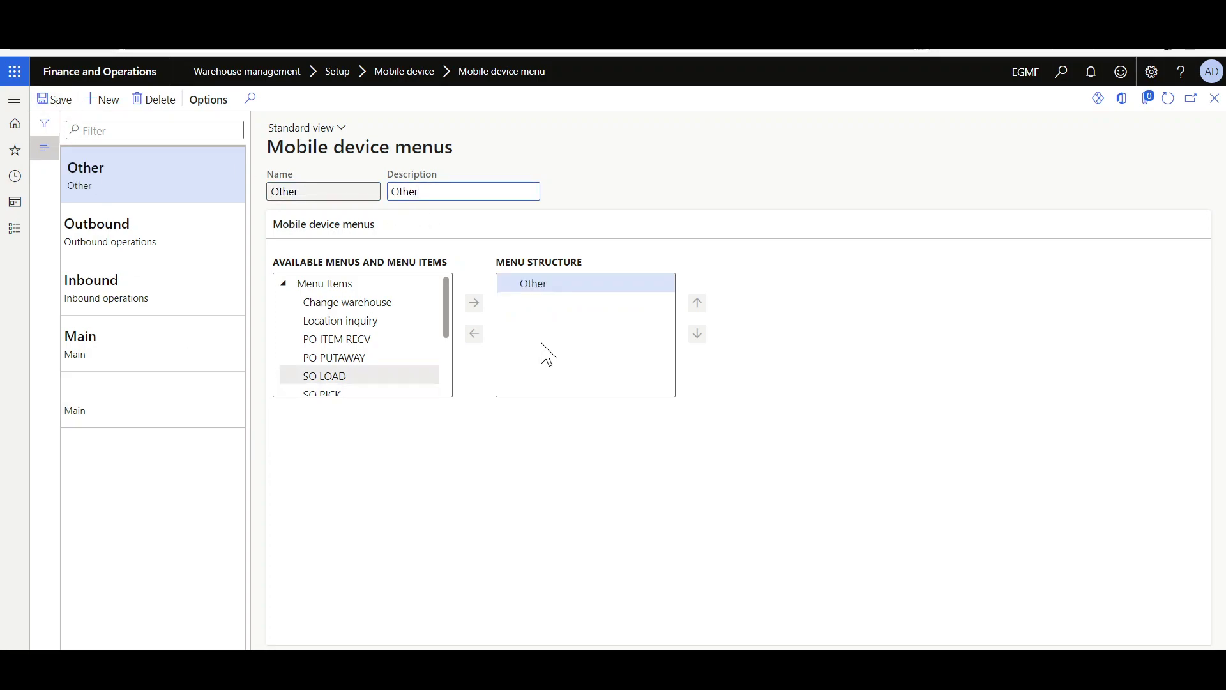
Step: Add Inbound, Outbound and Other to the Main menu's structure, then select Inbound
left_click(157, 332)
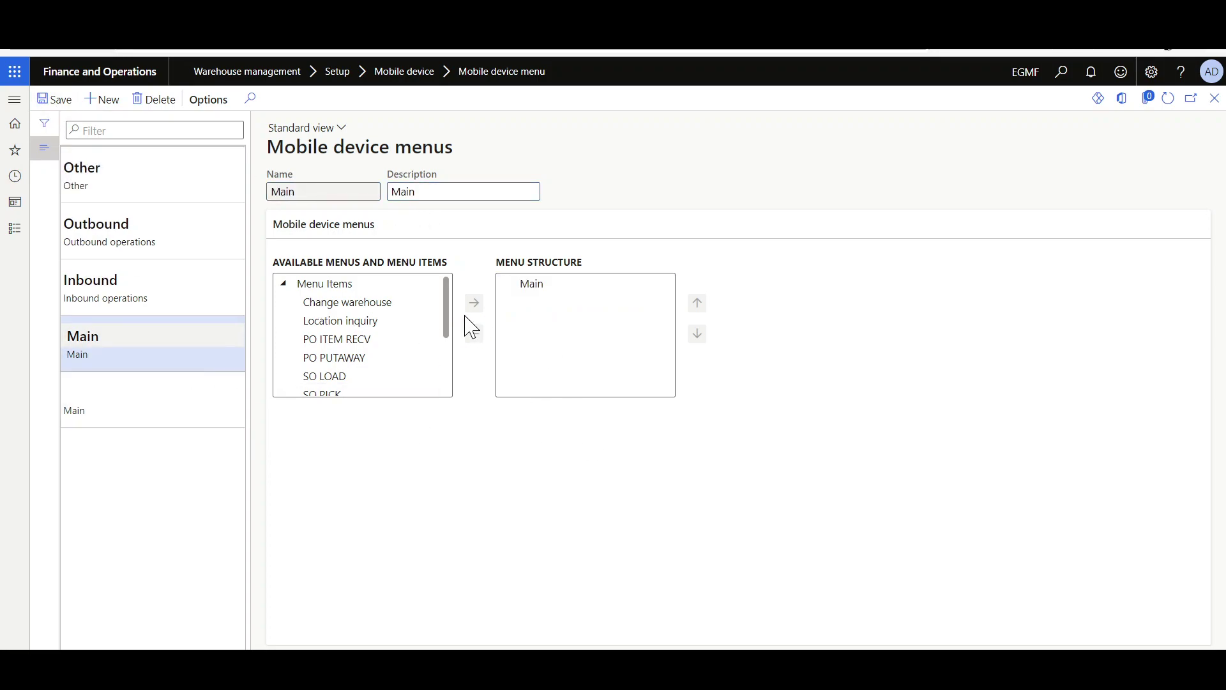
left_click_drag(447, 313, 451, 380)
left_click_drag(355, 351, 478, 304)
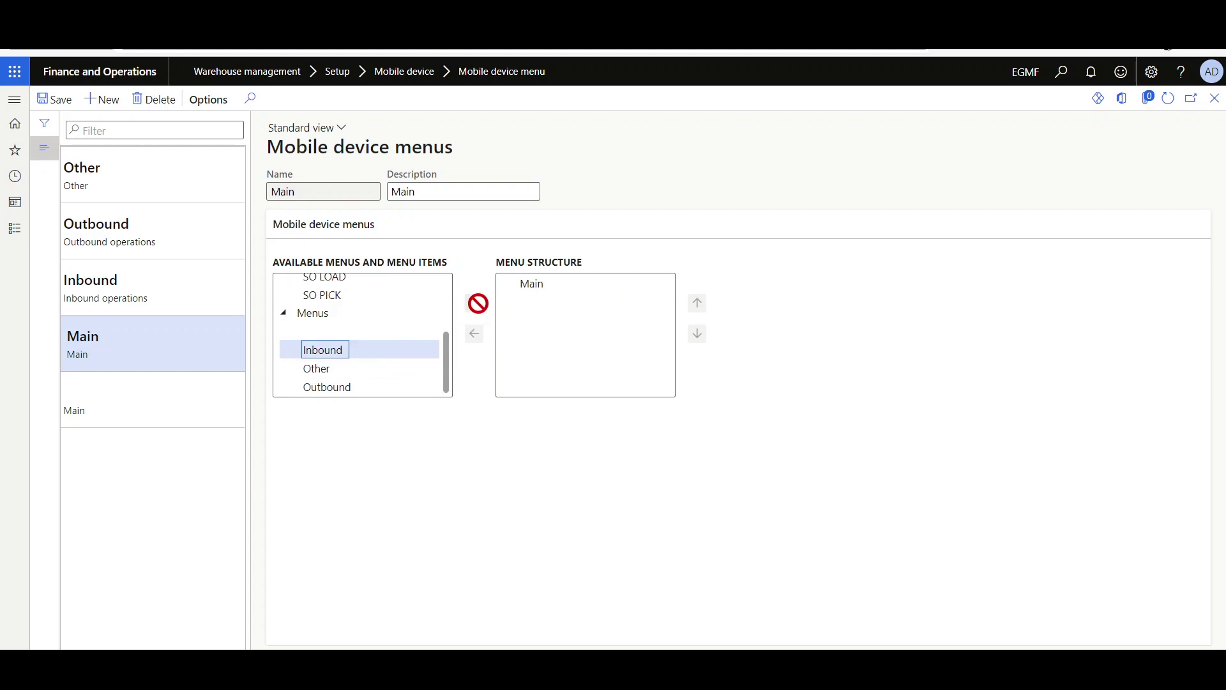
double_click(416, 350)
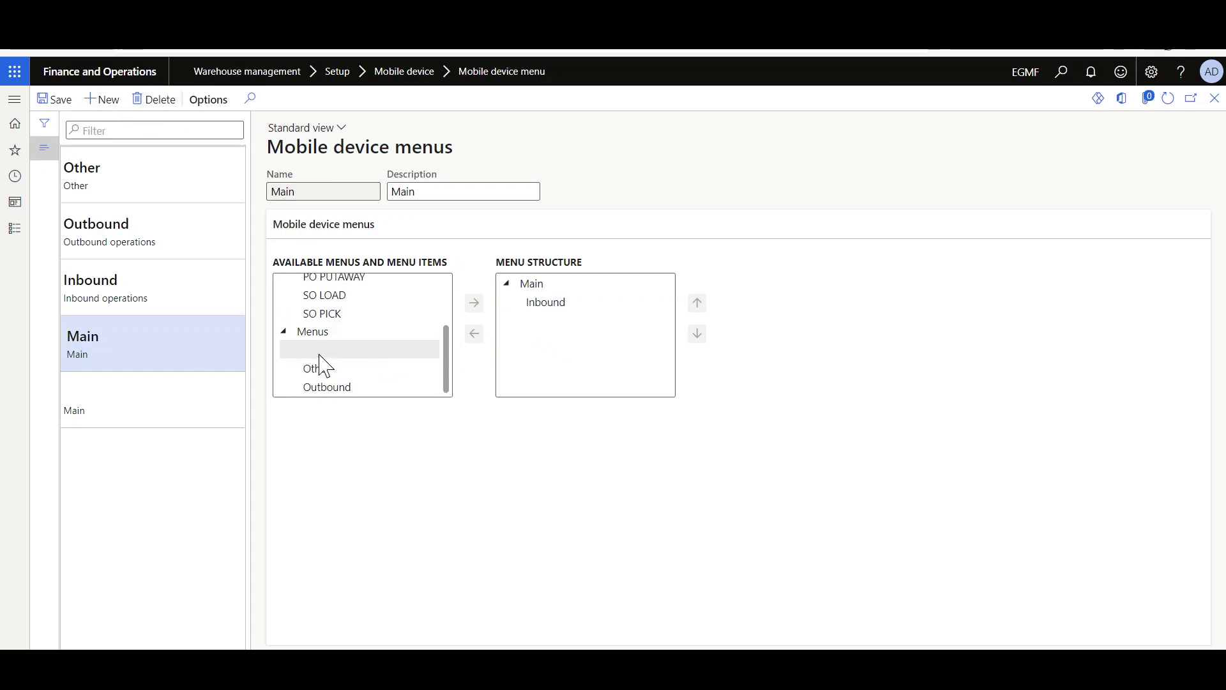
left_click_drag(406, 372, 481, 309)
left_click(474, 303)
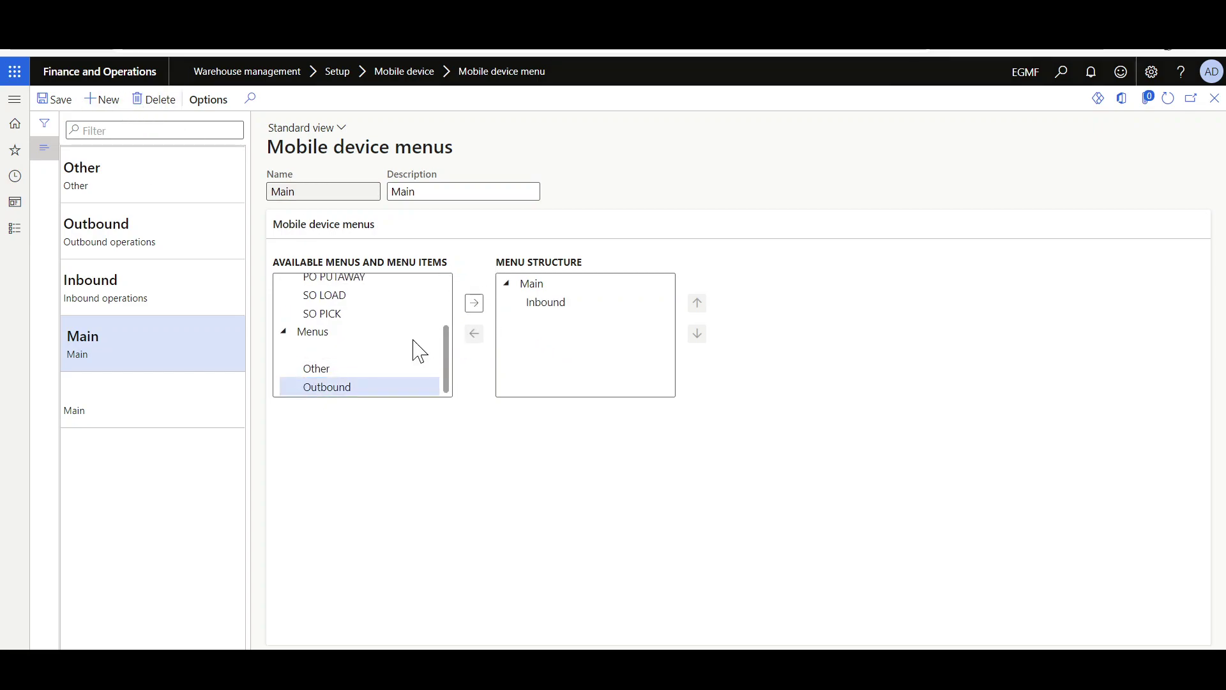
left_click_drag(357, 386, 632, 328)
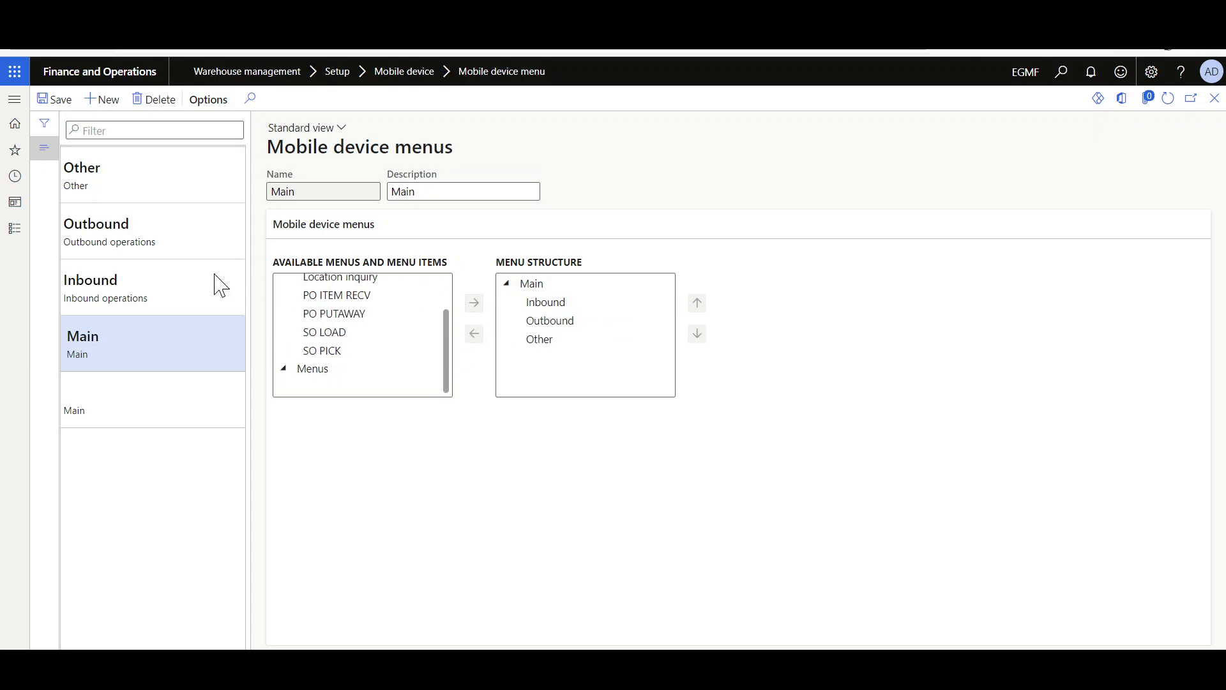
left_click(153, 281)
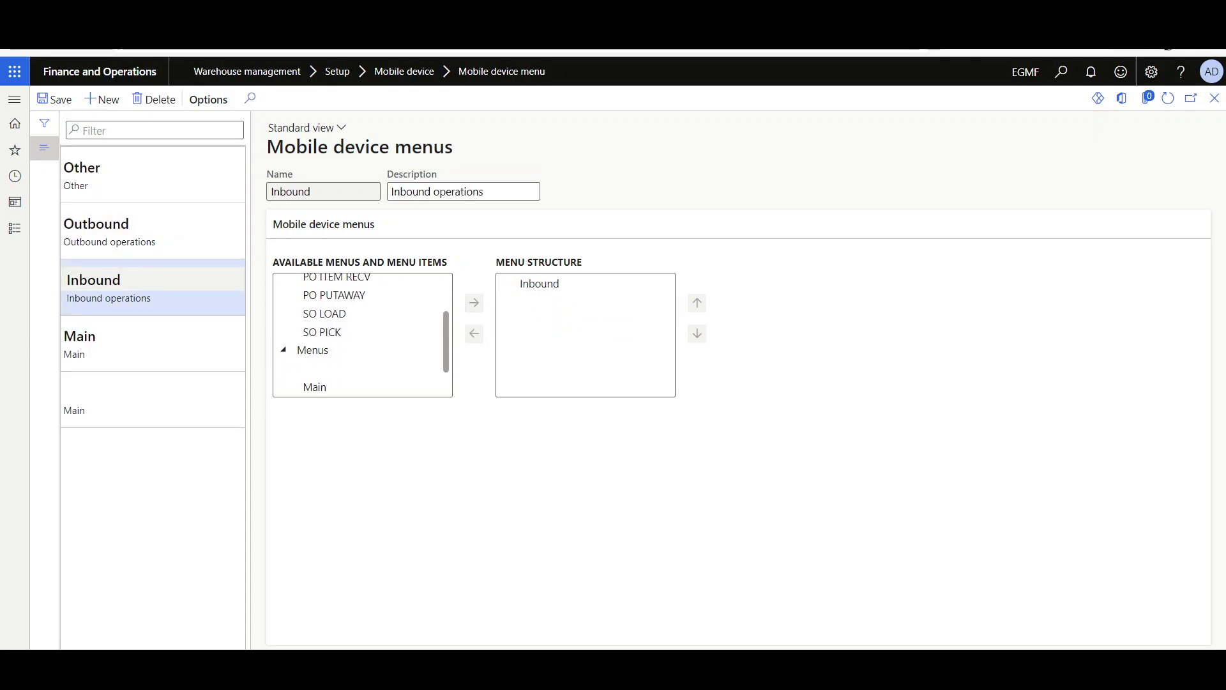
Step: Add PO ITEM RECV and PO PUTAWAY under the Inbound menu
scroll(448, 319, "up", 3)
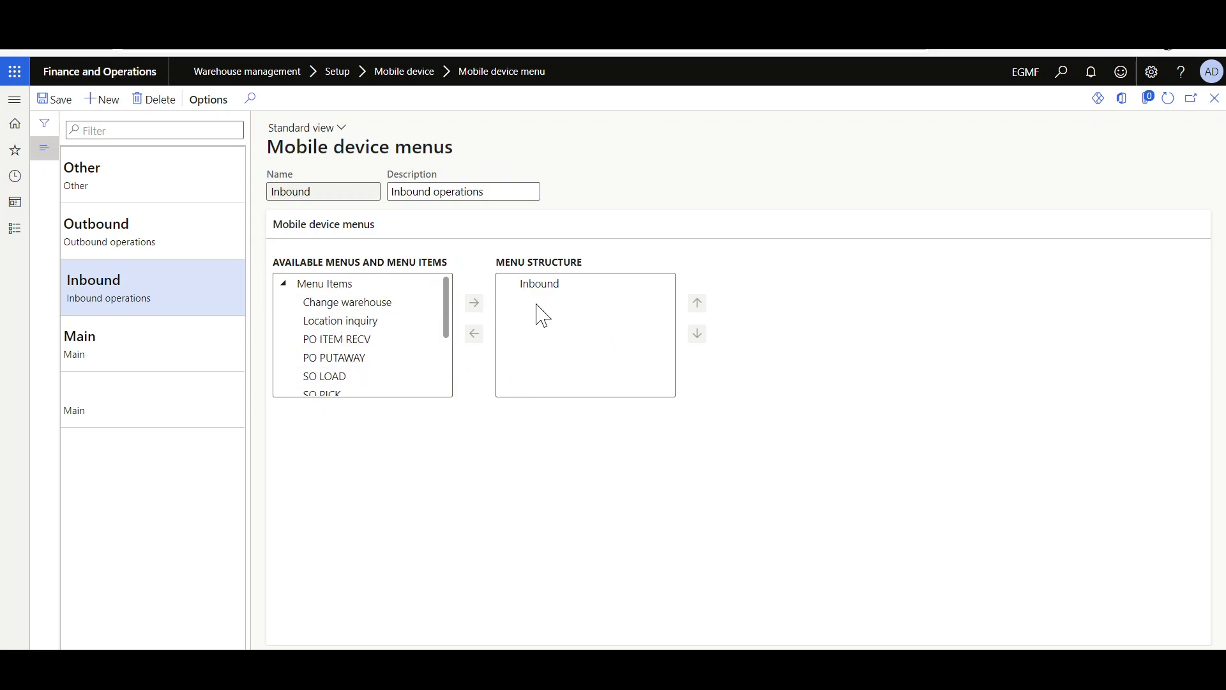
left_click(540, 284)
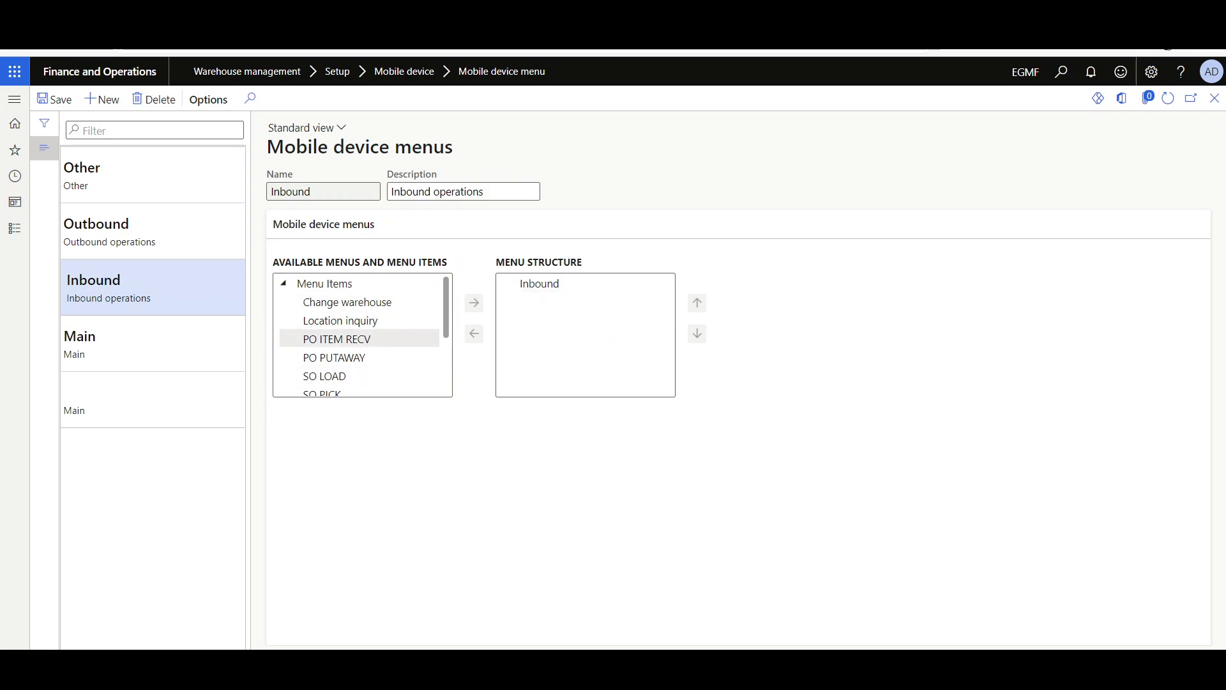
left_click(348, 339)
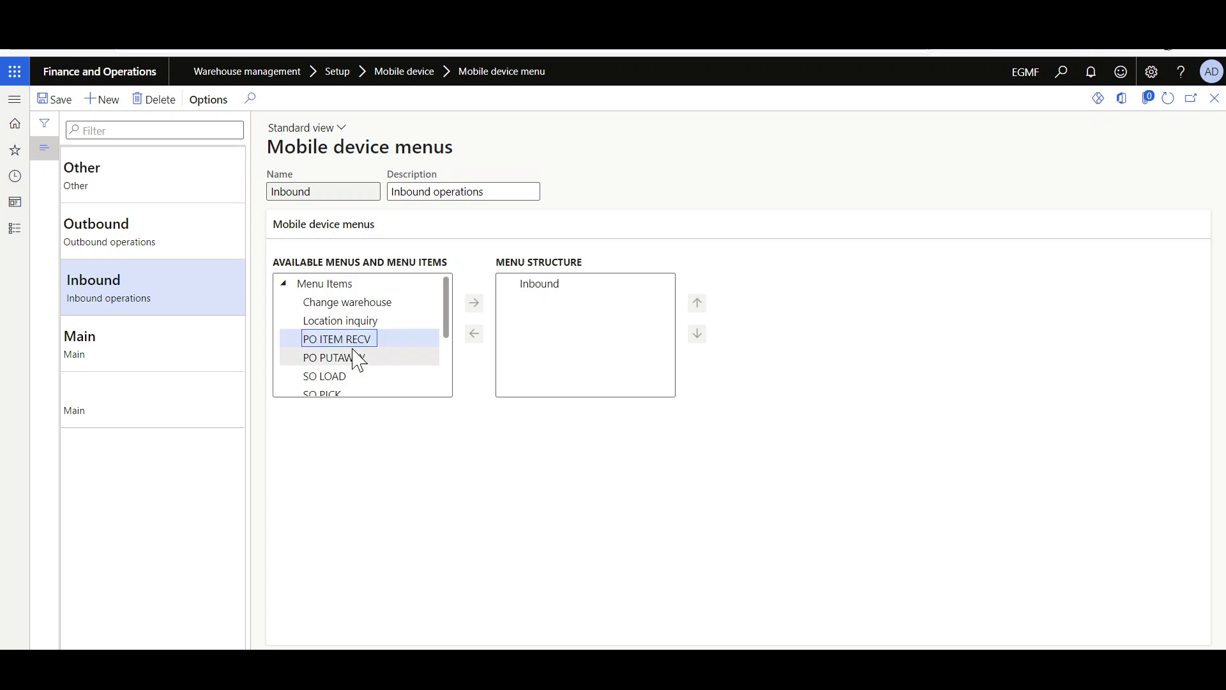
left_click(474, 304)
left_click_drag(399, 339, 475, 316)
left_click(475, 305)
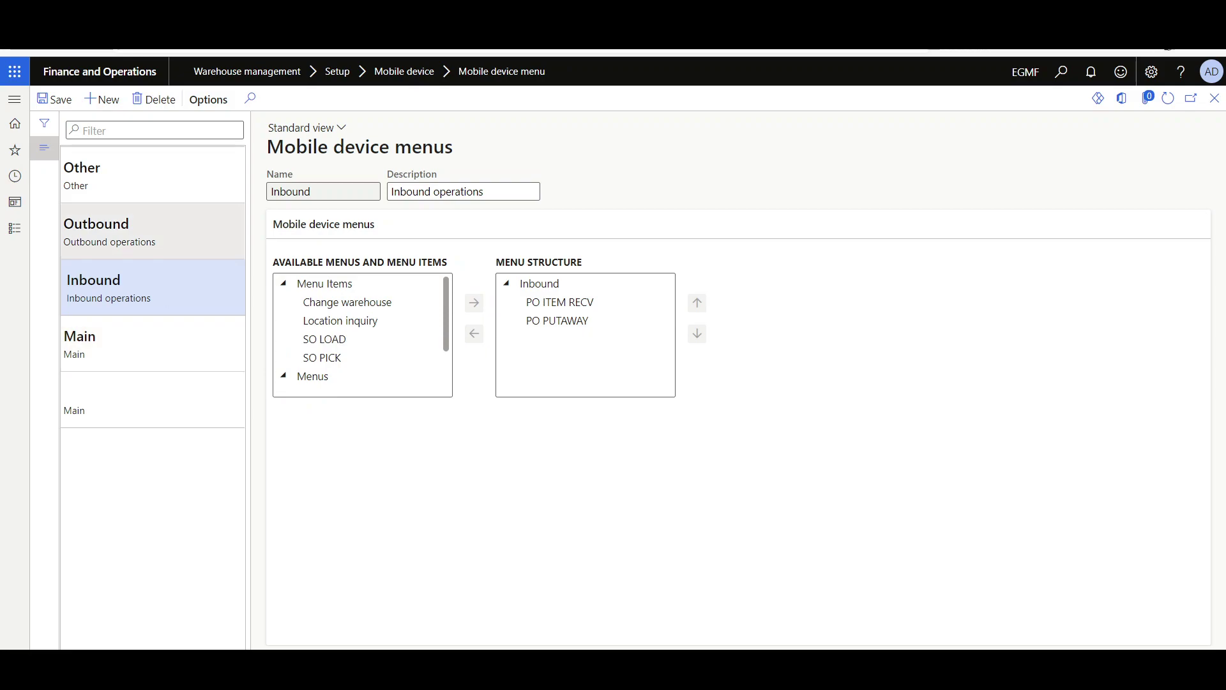
Step: Add SO PICK and SO LOAD to the Outbound menu and save it
left_click(128, 228)
scroll(447, 306, "down", 2)
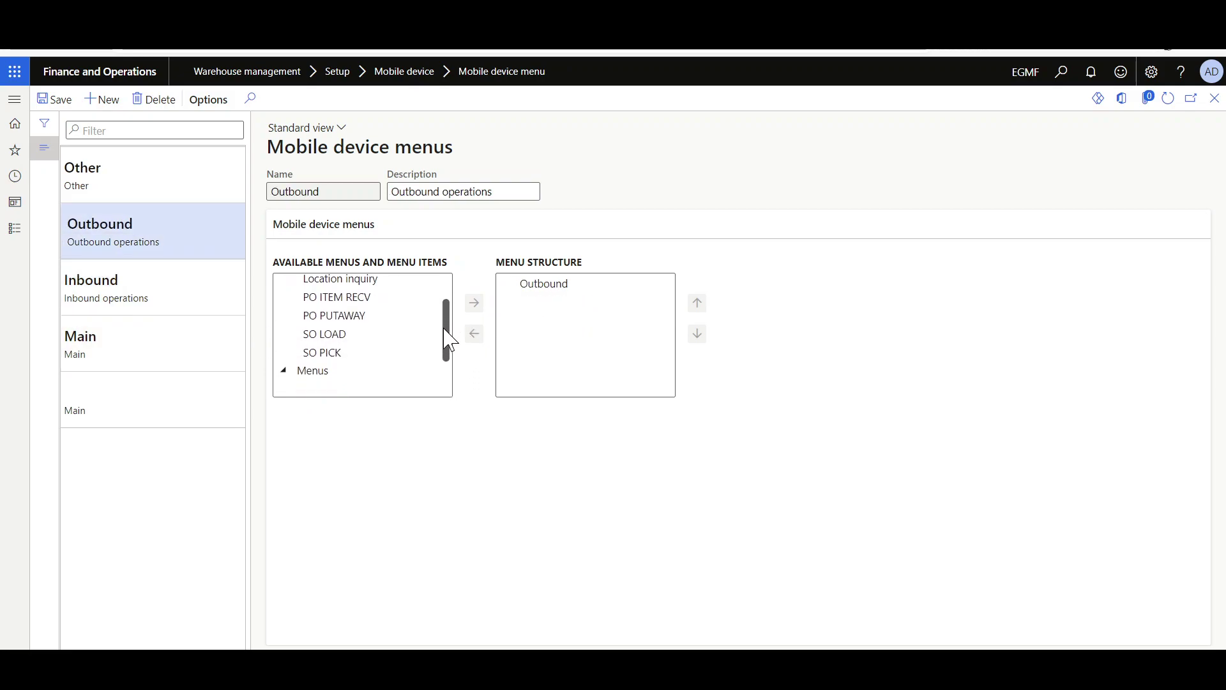
scroll(449, 323, "up", 1)
scroll(408, 348, "down", 1)
left_click(332, 370)
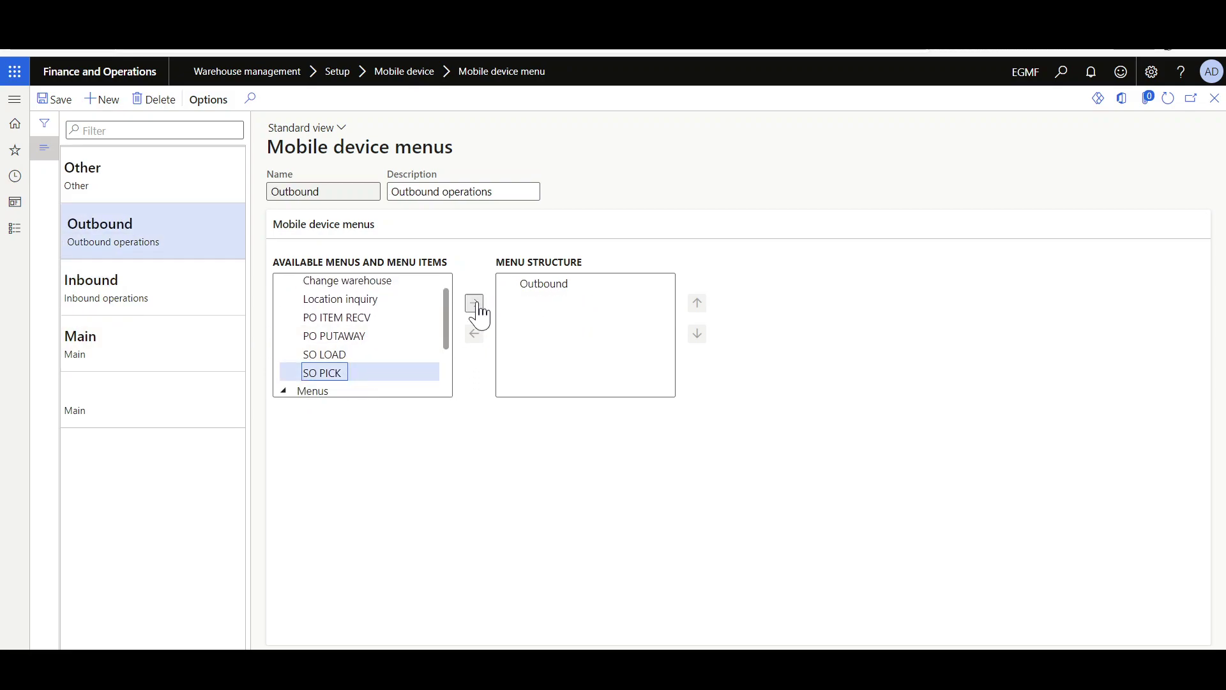
left_click(473, 303)
left_click(473, 303)
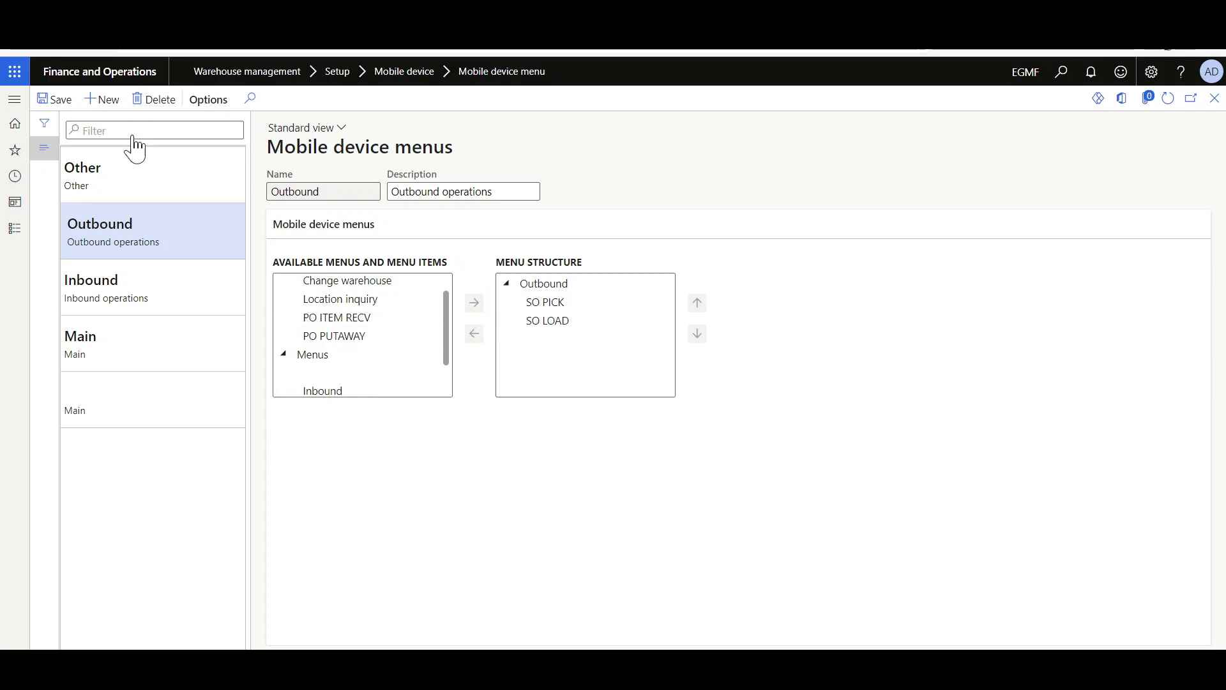
left_click(55, 101)
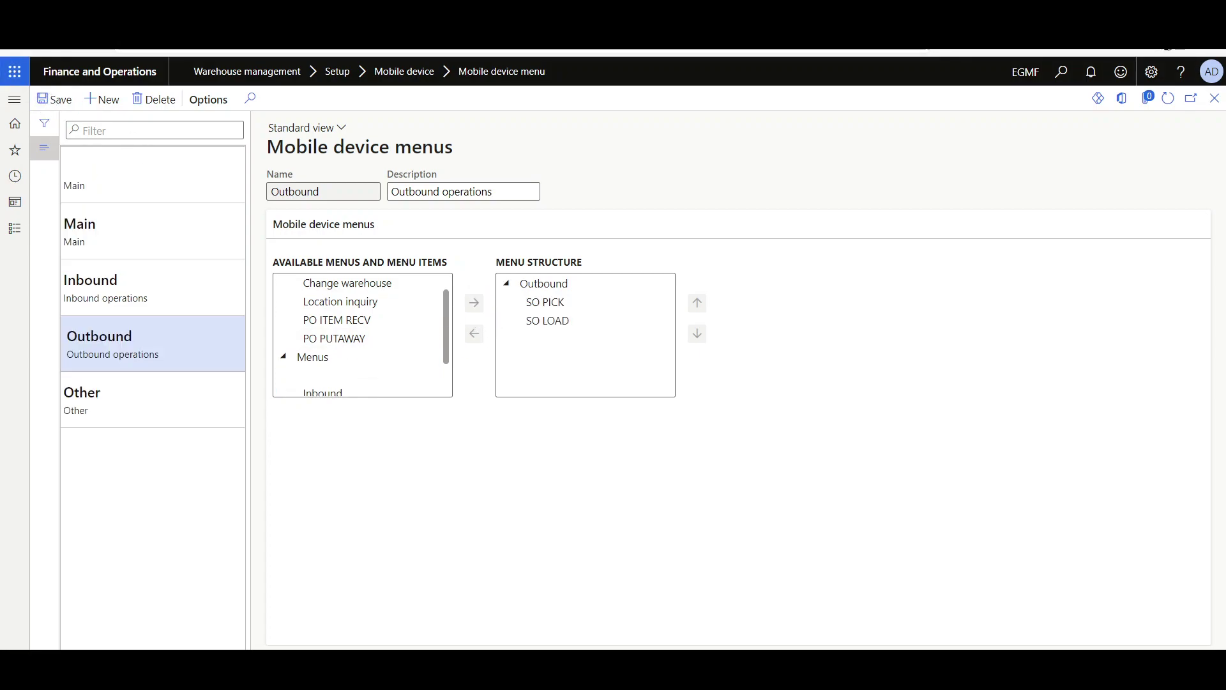
Step: Add Change warehouse and Location inquiry to the Other menu
left_click(128, 399)
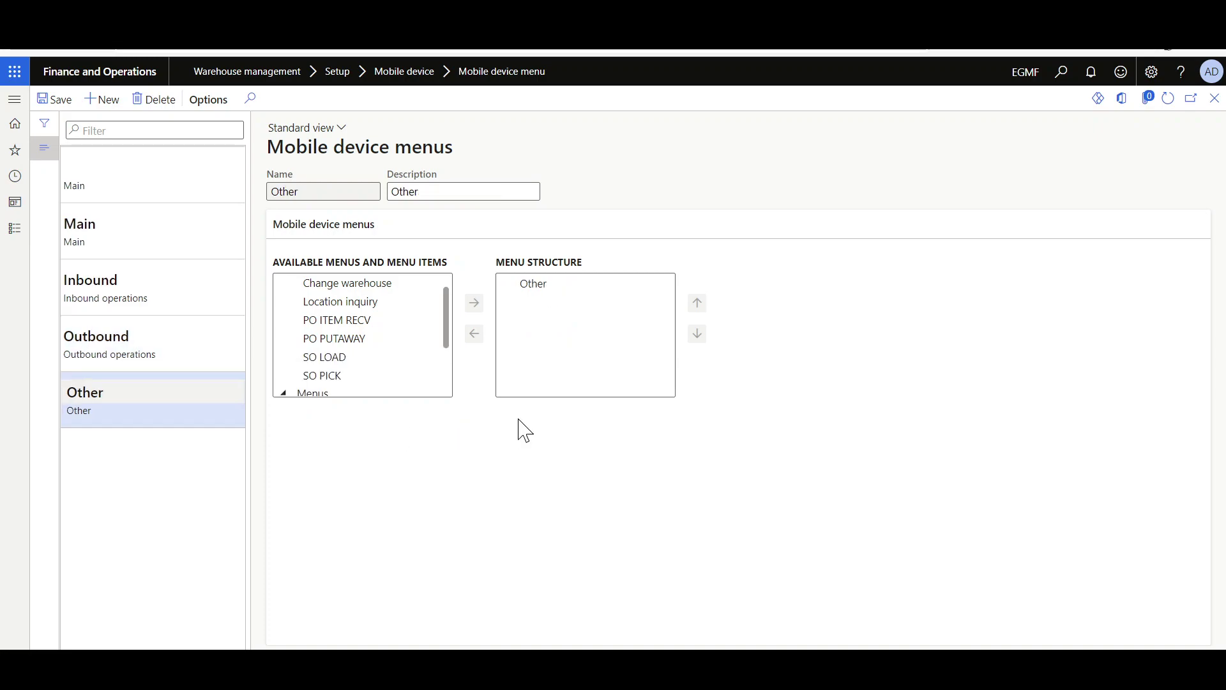
scroll(370, 326, "up", 2)
left_click_drag(348, 301, 472, 302)
left_click(474, 302)
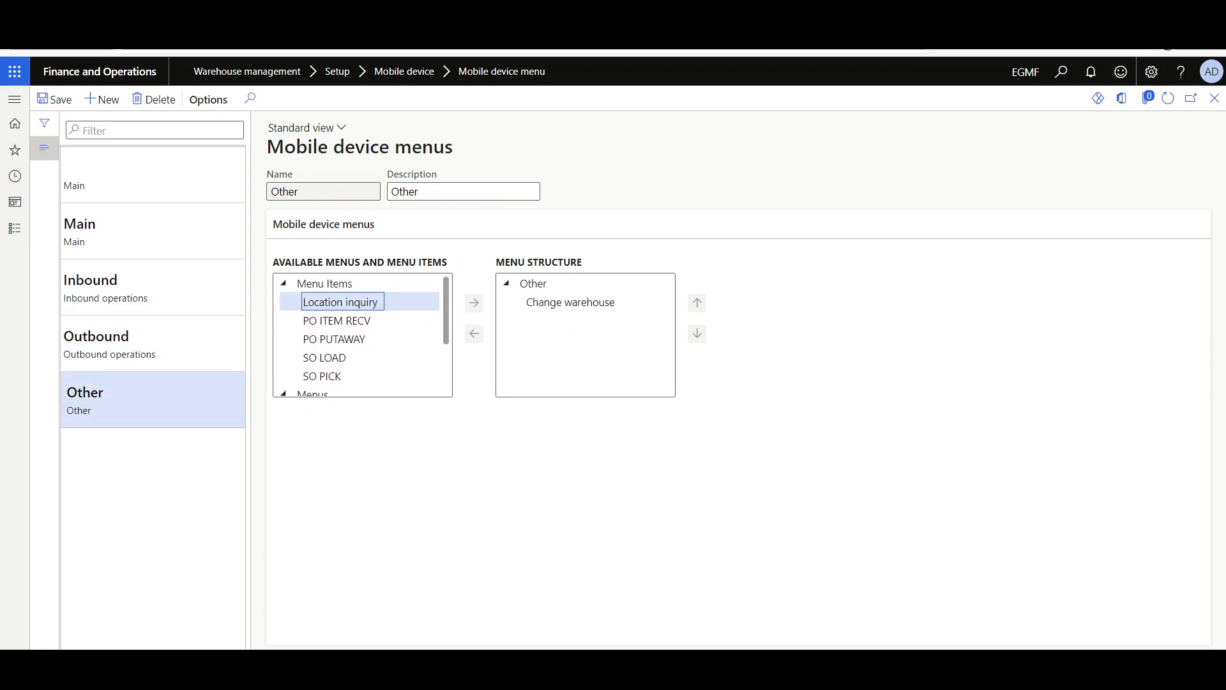
left_click(474, 302)
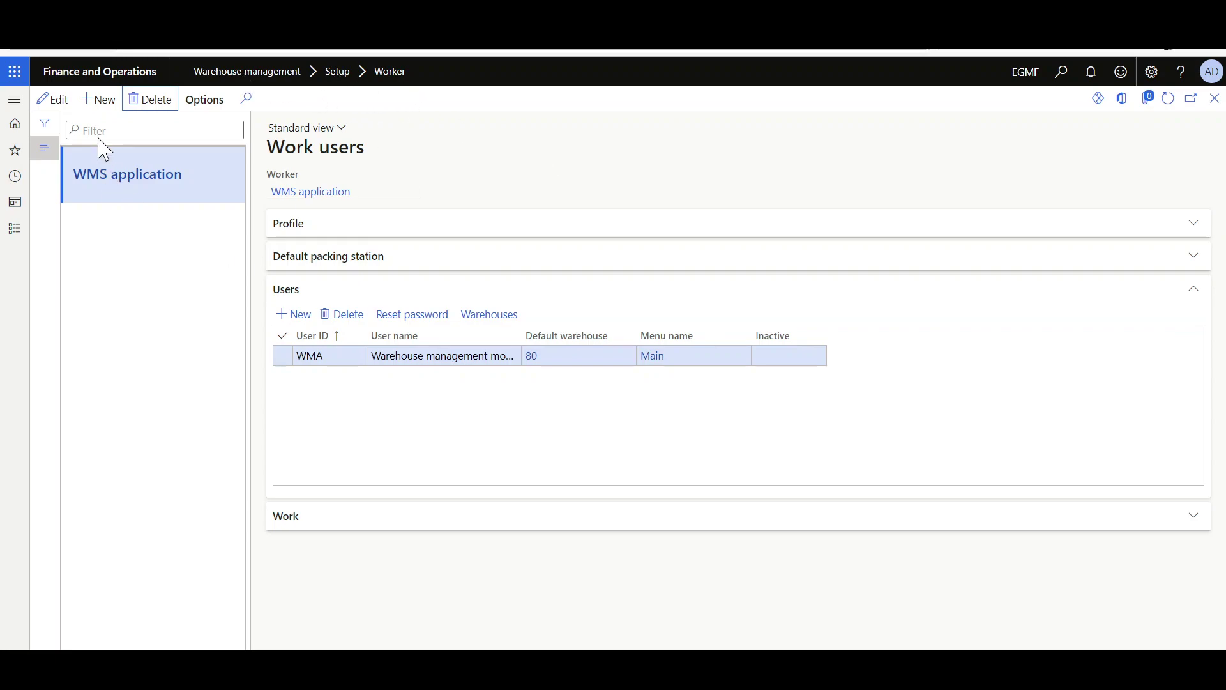
Step: Create a new work user, choosing the employee found by a Name filter, and add a user row
left_click(100, 101)
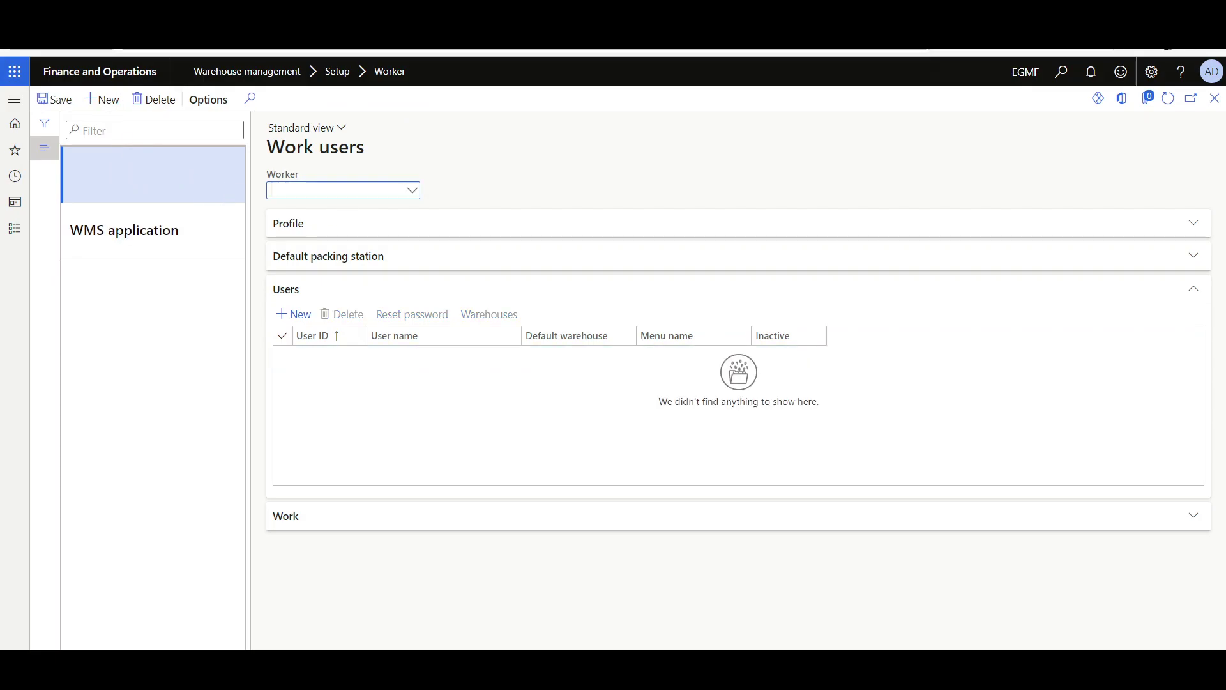
left_click(411, 190)
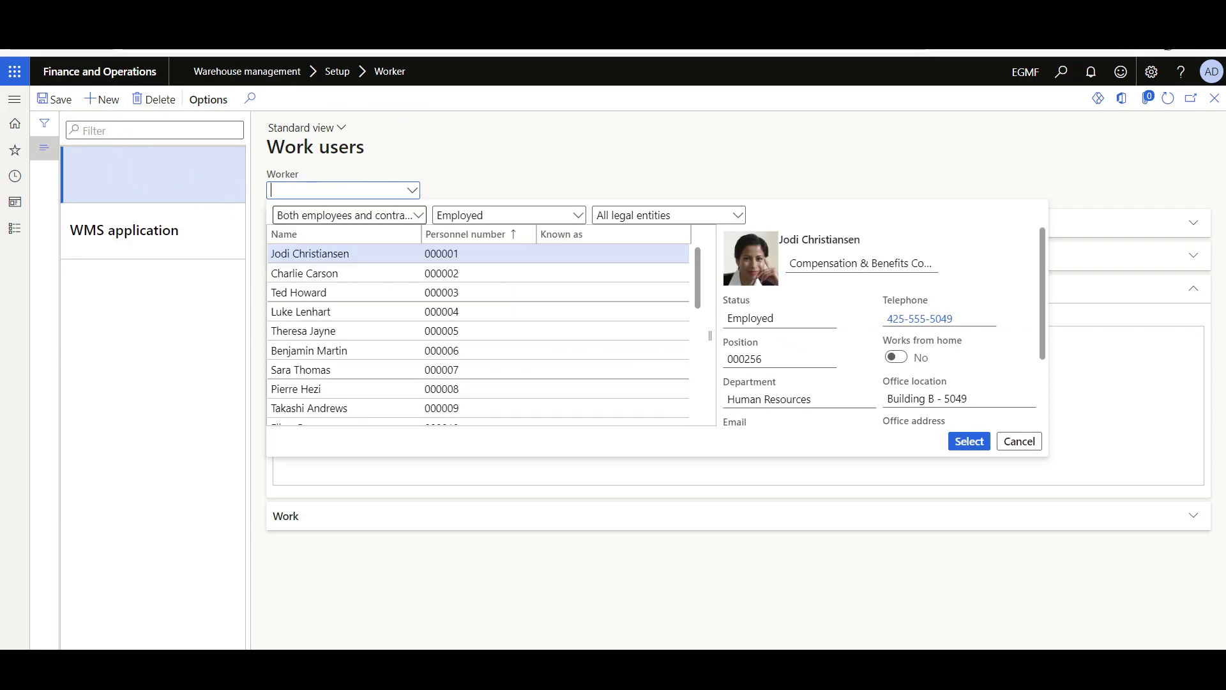
left_click(333, 236)
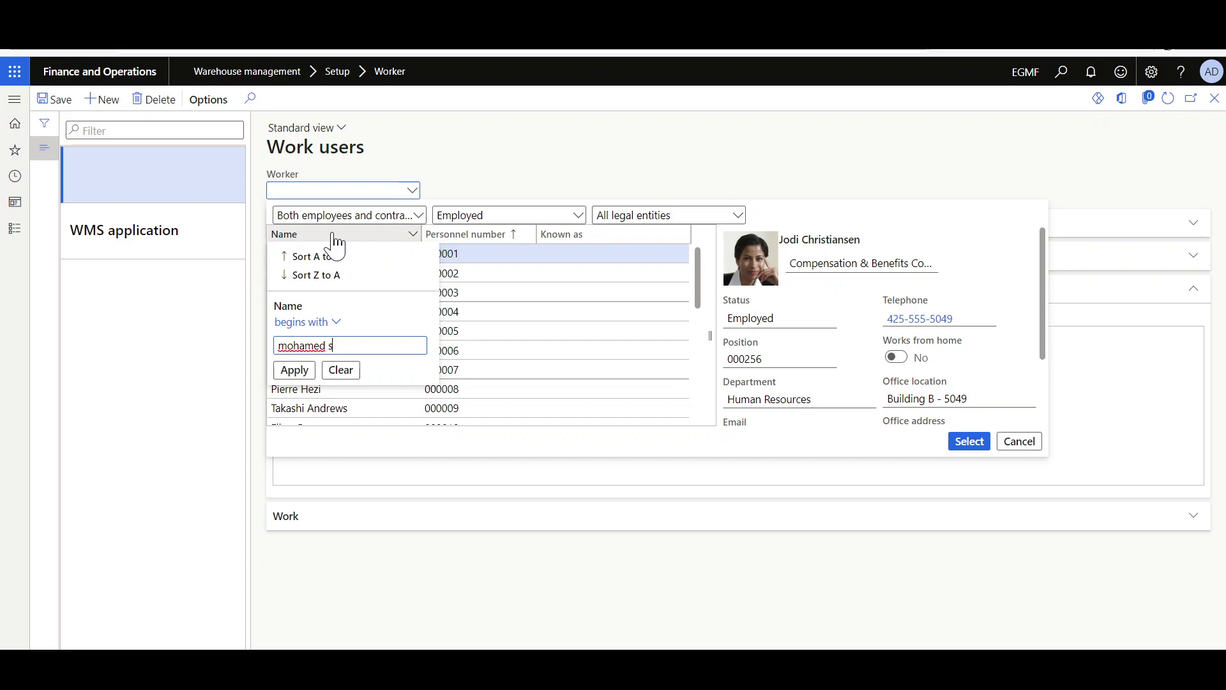
key("Return")
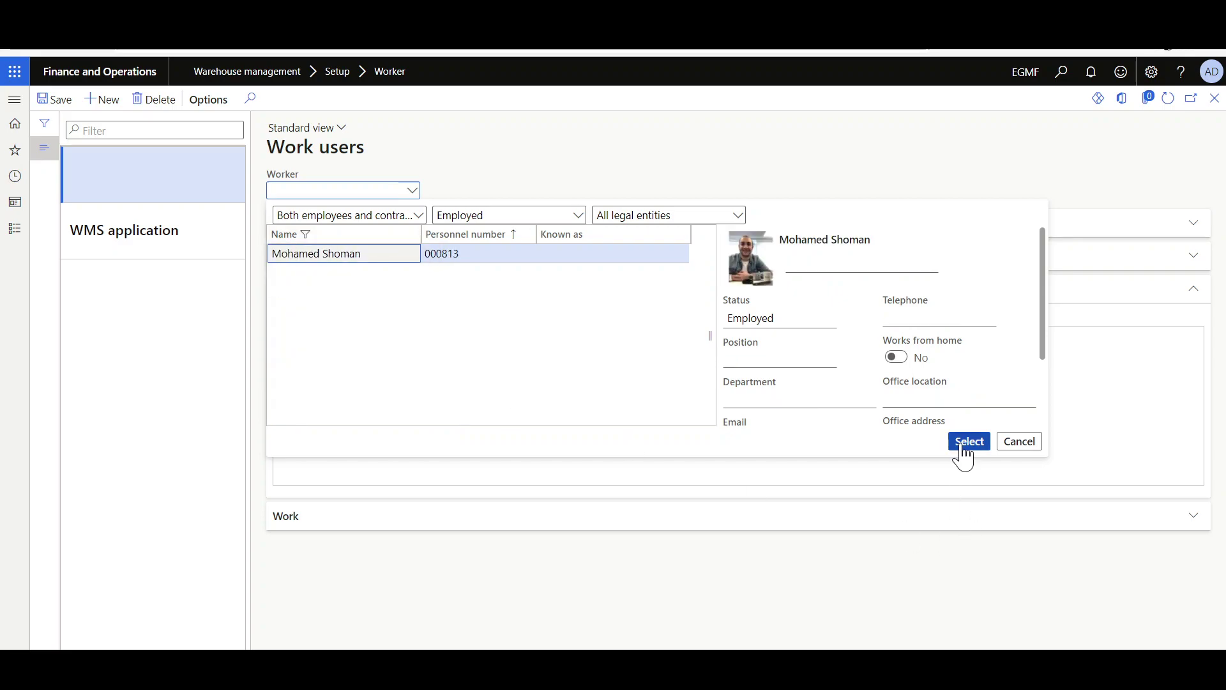
left_click(968, 442)
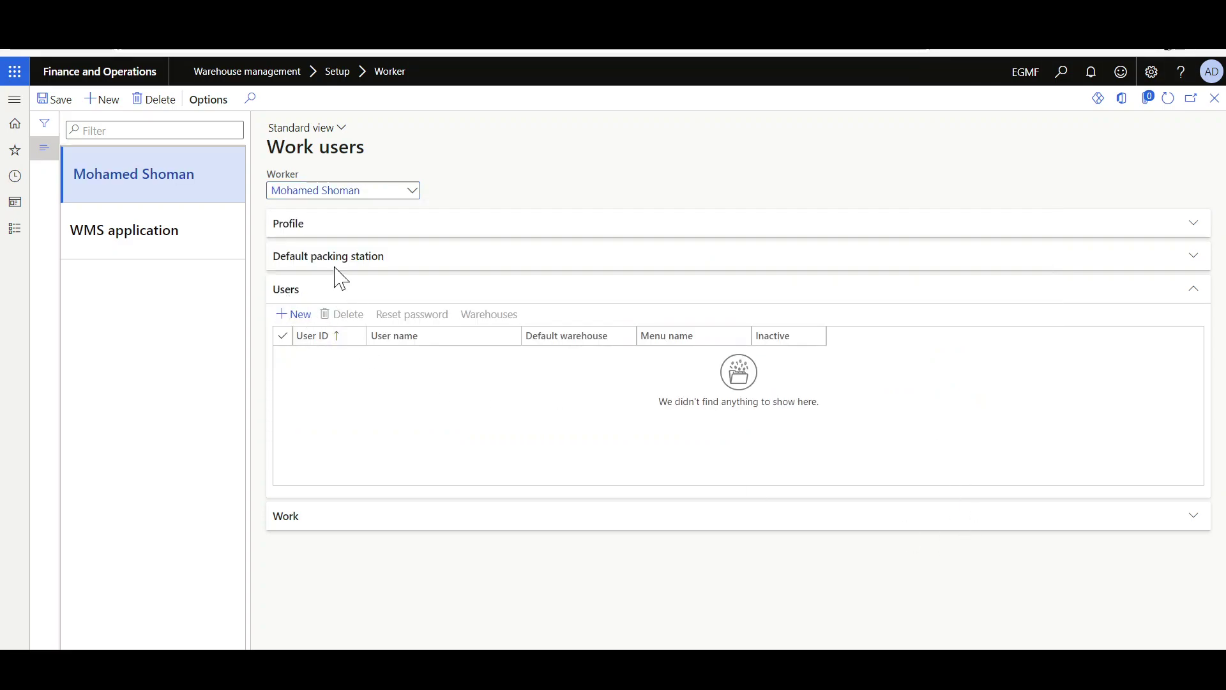
left_click(292, 315)
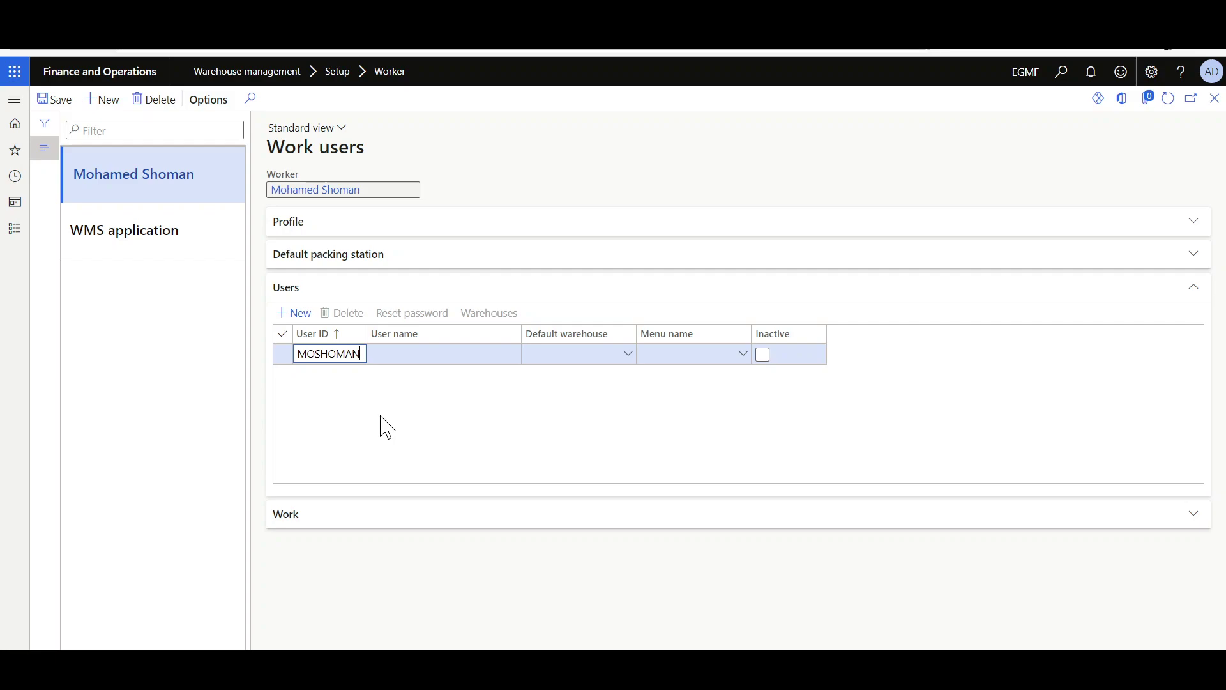
Step: Enter the worker's user name, default warehouse 80 and menu name Main
key("Tab")
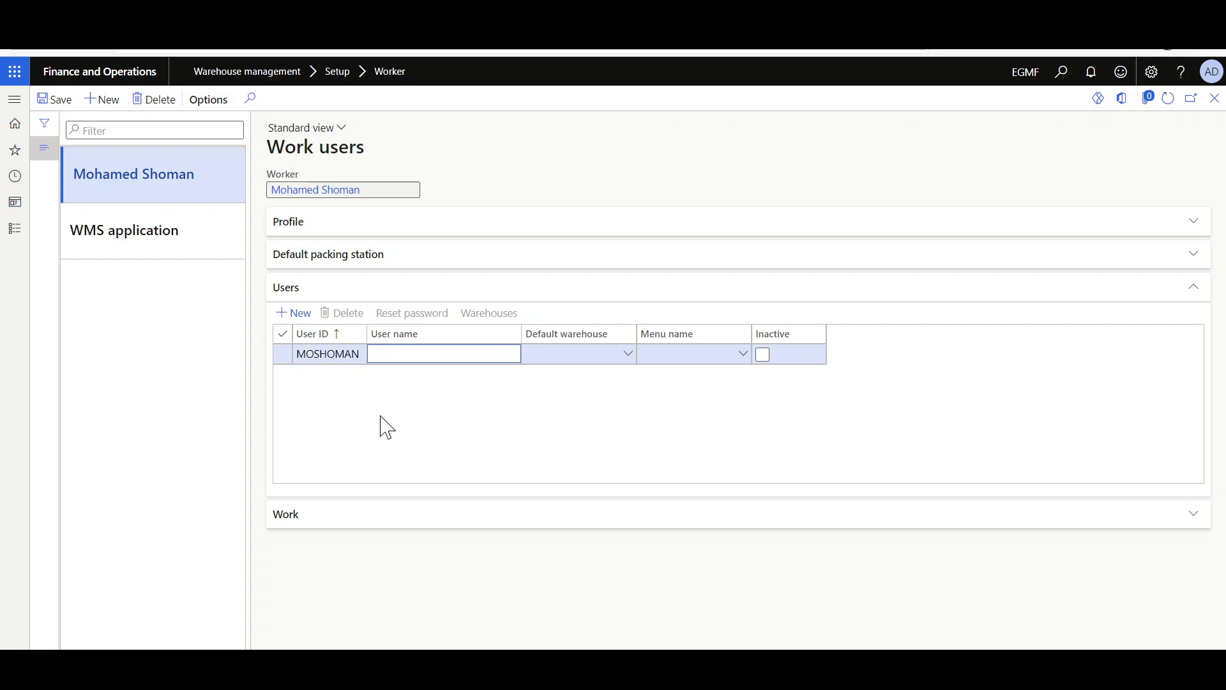
key("Tab")
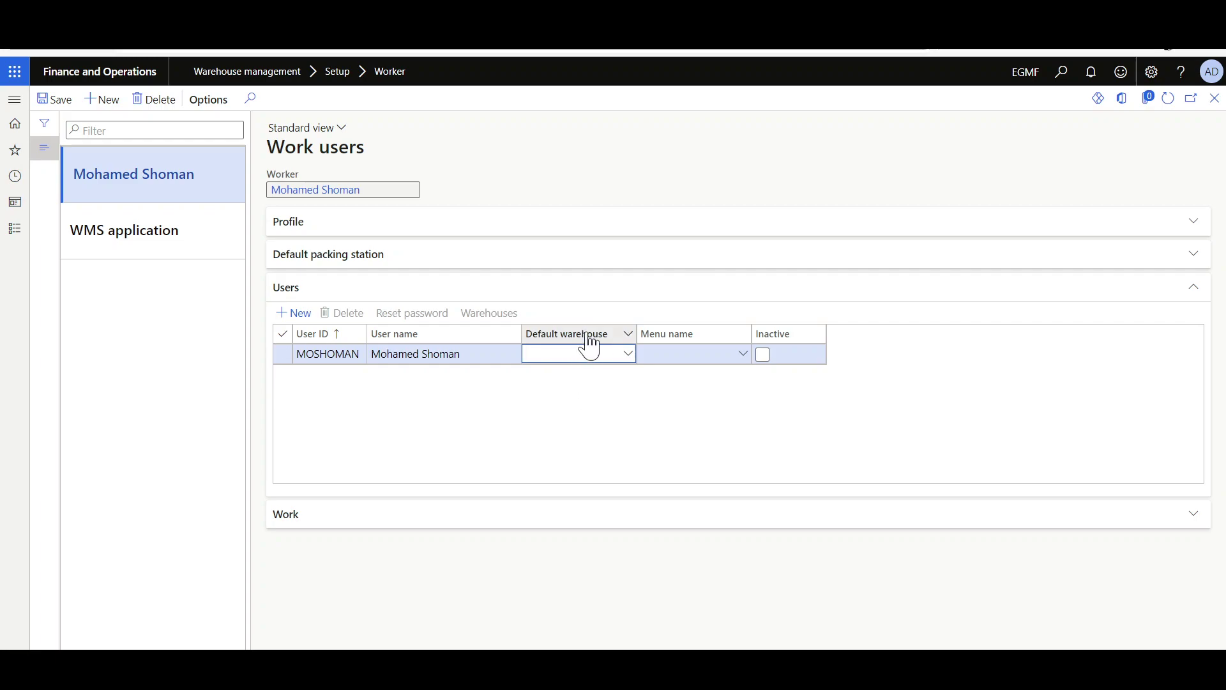
left_click(628, 353)
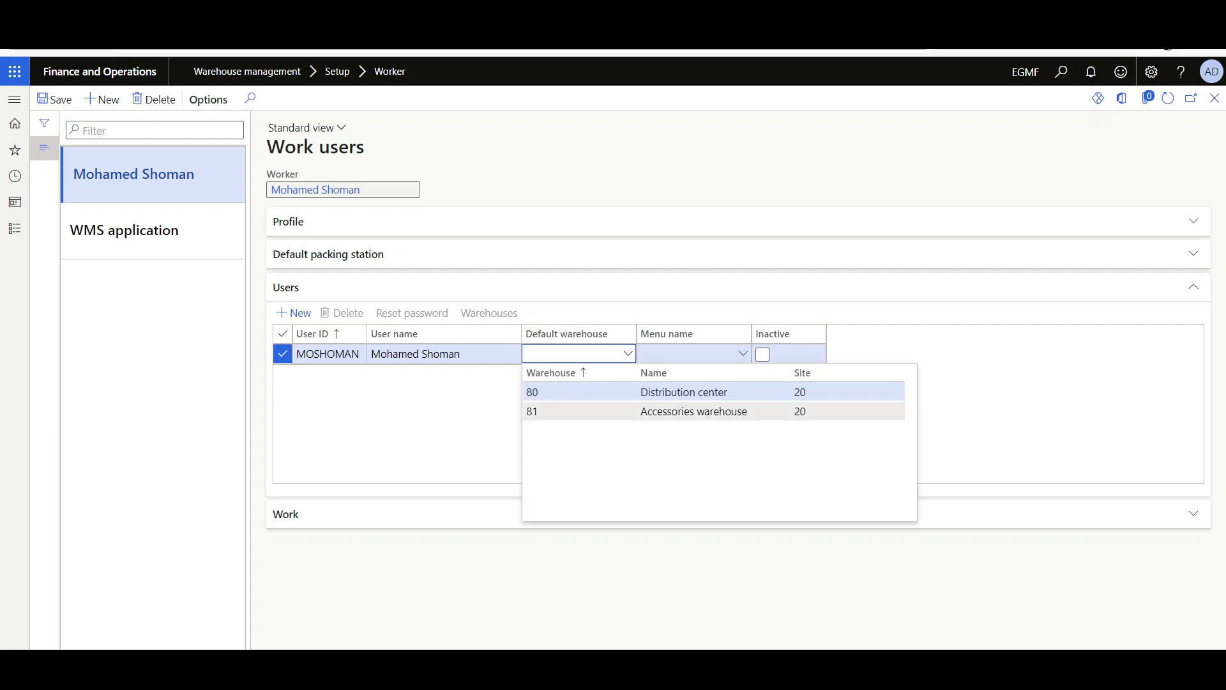
left_click(543, 397)
key("Tab")
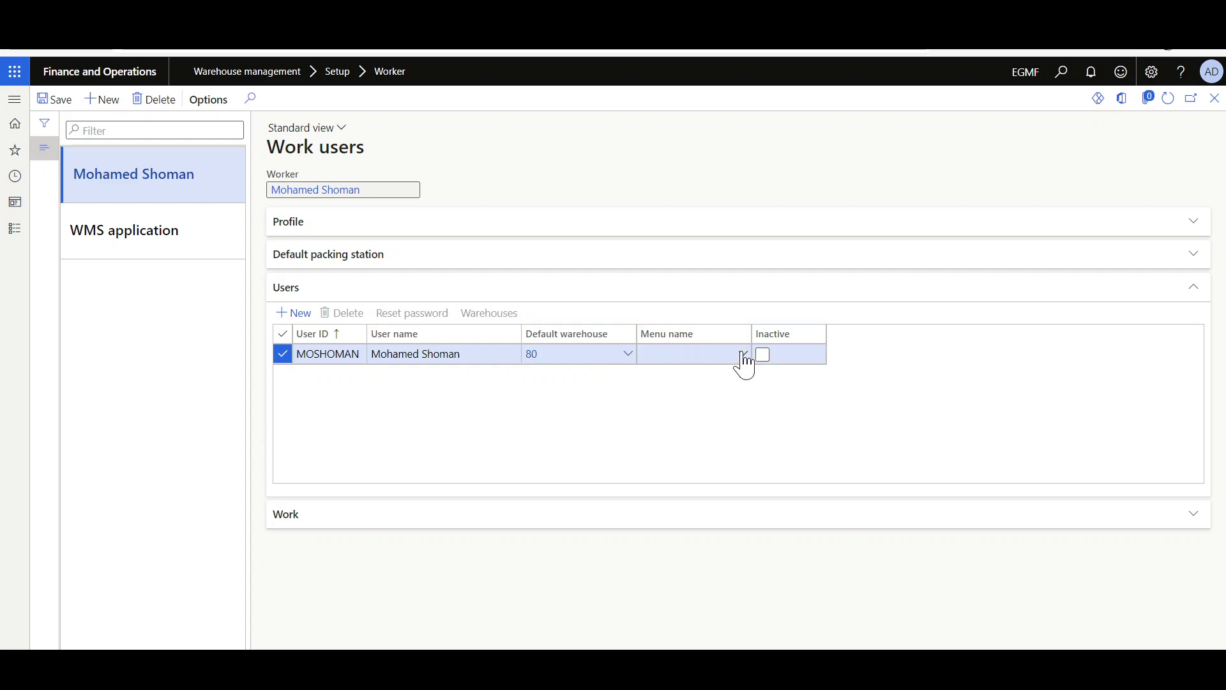
left_click(743, 353)
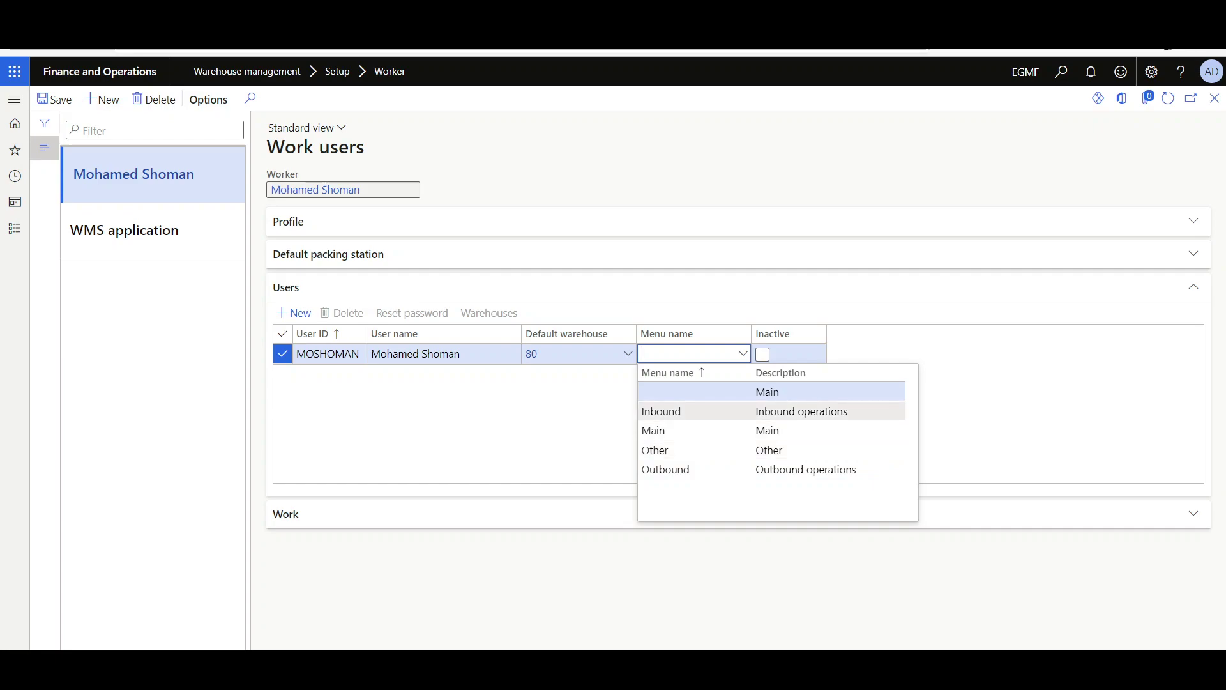
left_click(664, 429)
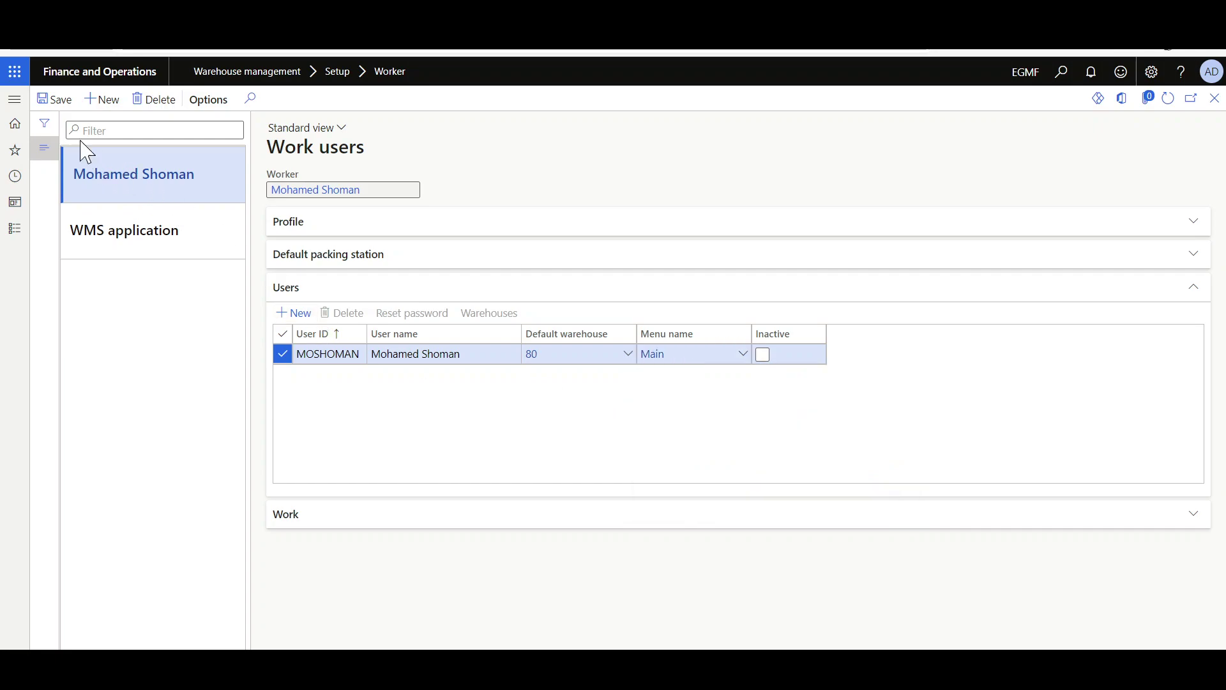
Step: Save the new user and set its password
left_click(44, 102)
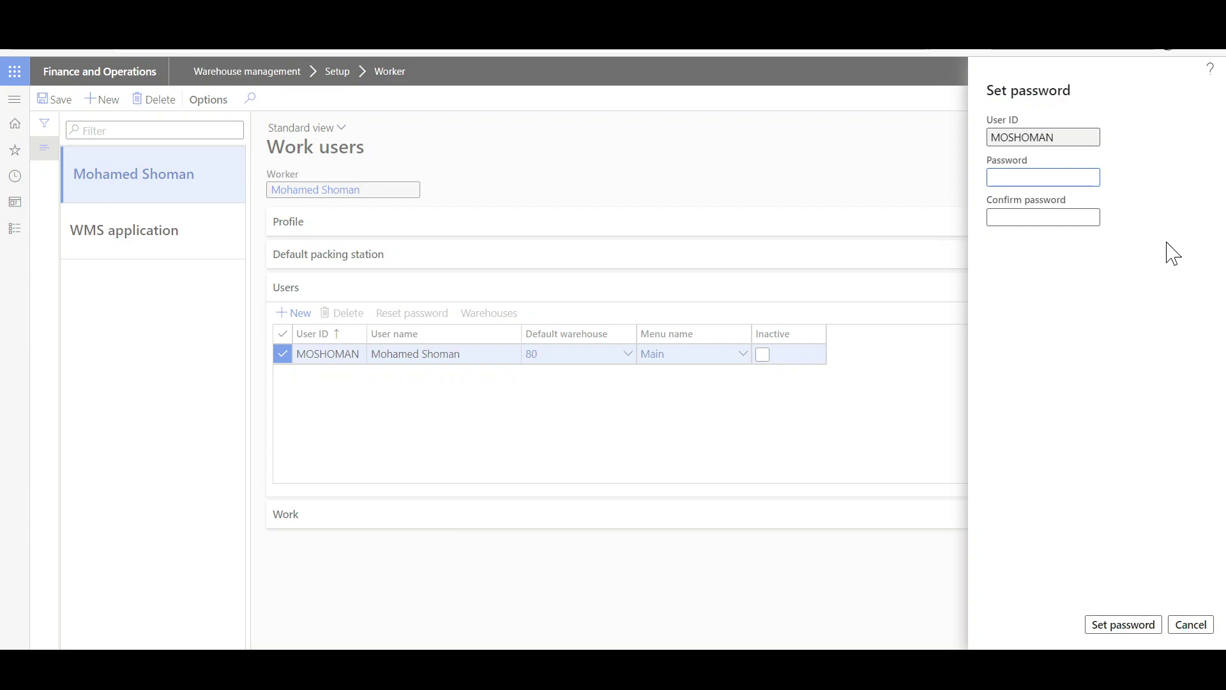
type("*********")
left_click(1119, 626)
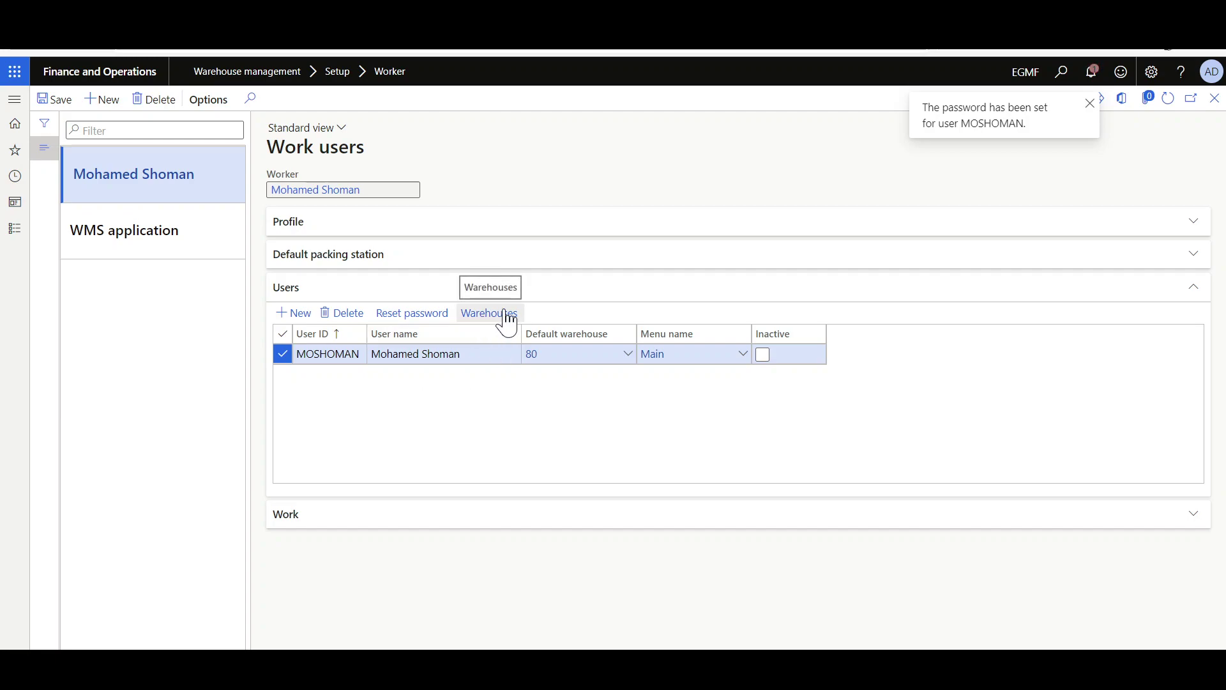
Step: Add warehouse 81 to the user's allowed warehouses
left_click(102, 99)
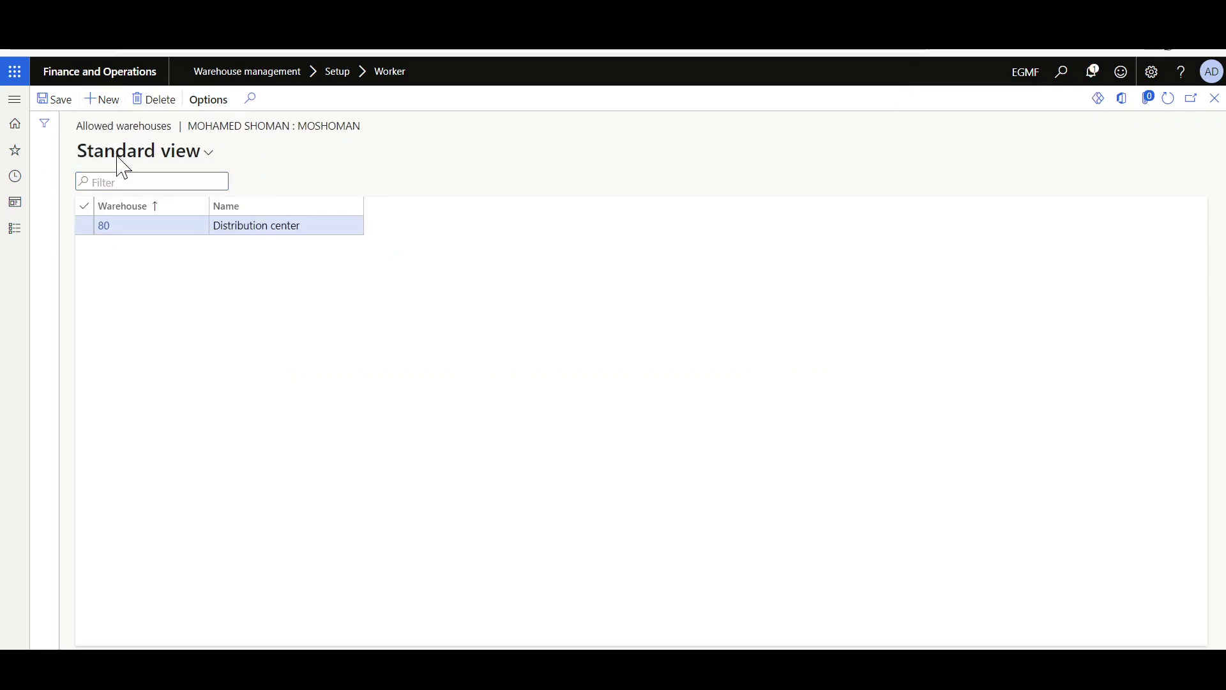
left_click(200, 225)
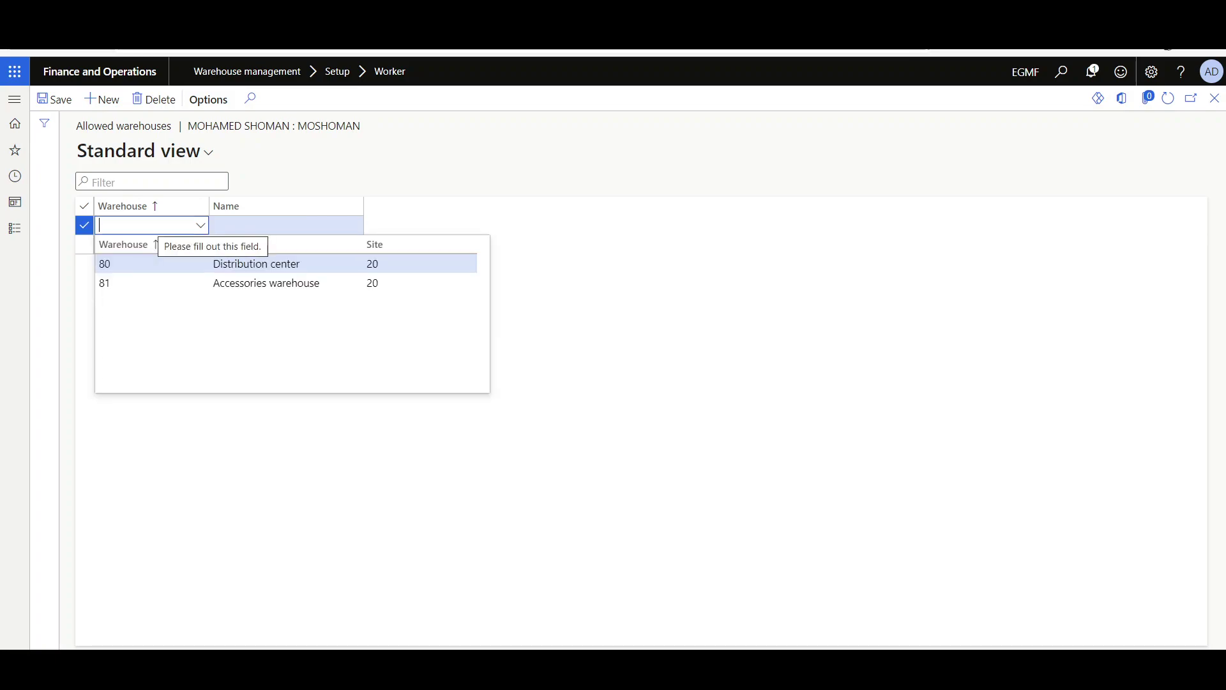
left_click(153, 283)
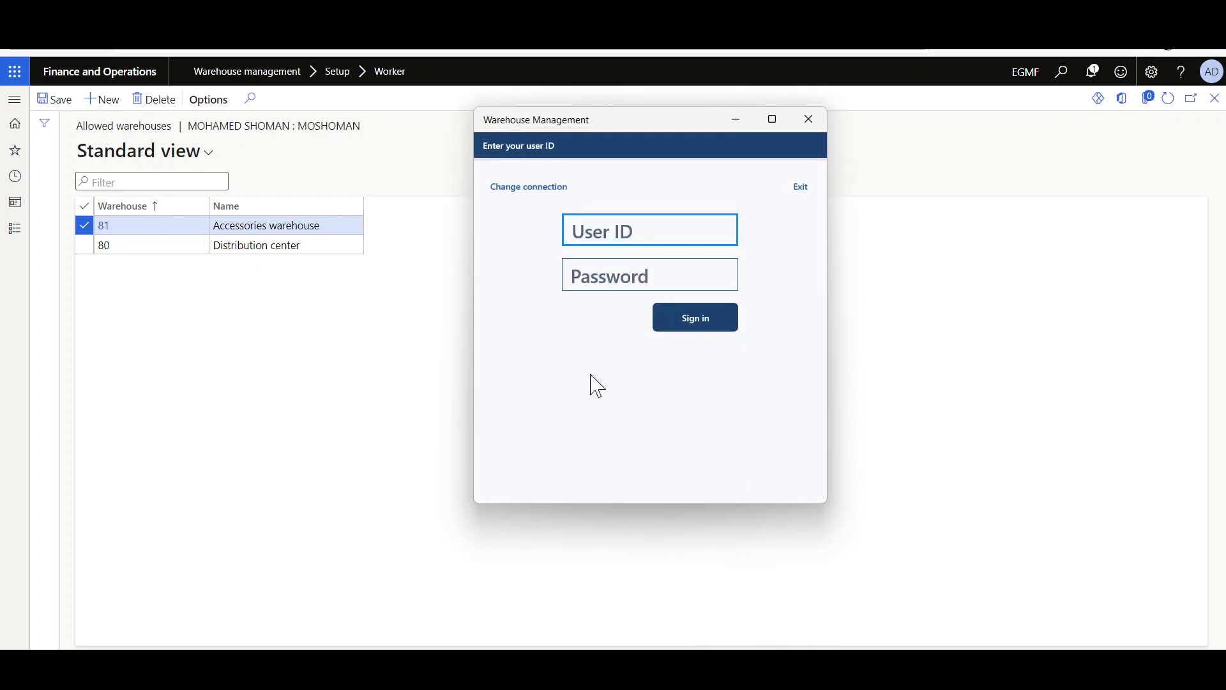
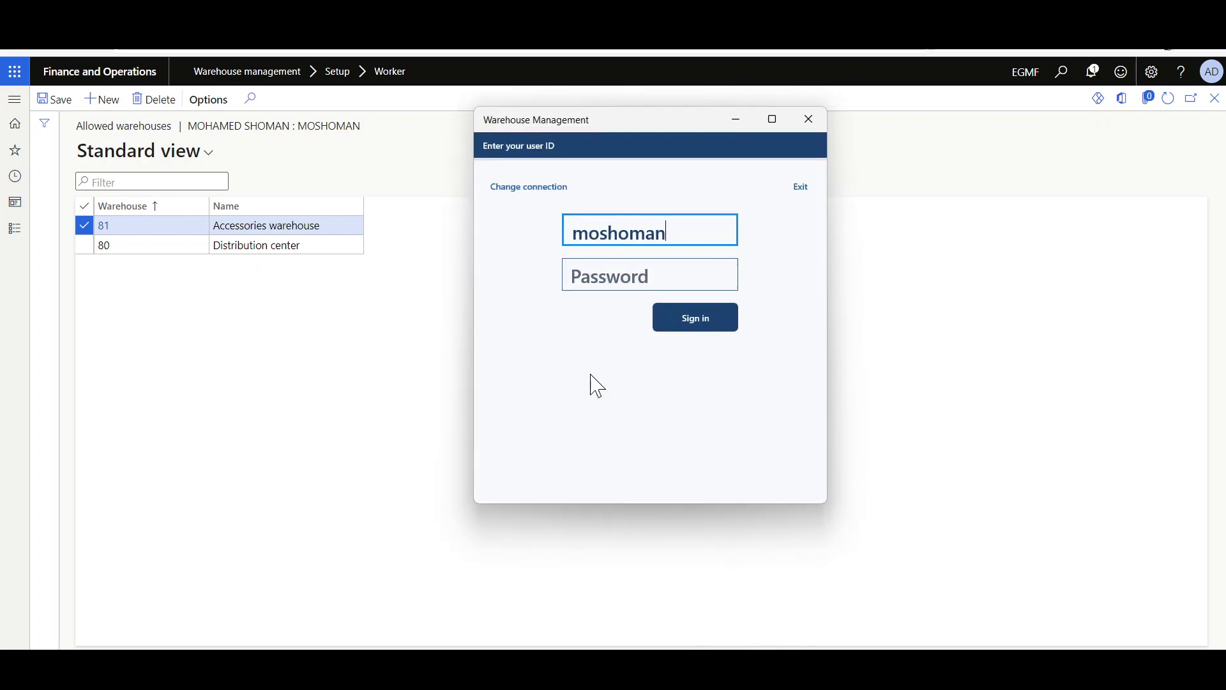
Step: Sign in with the worker's user ID and password, then open Inbound to view its items
key("Tab")
type("1")
key("Return")
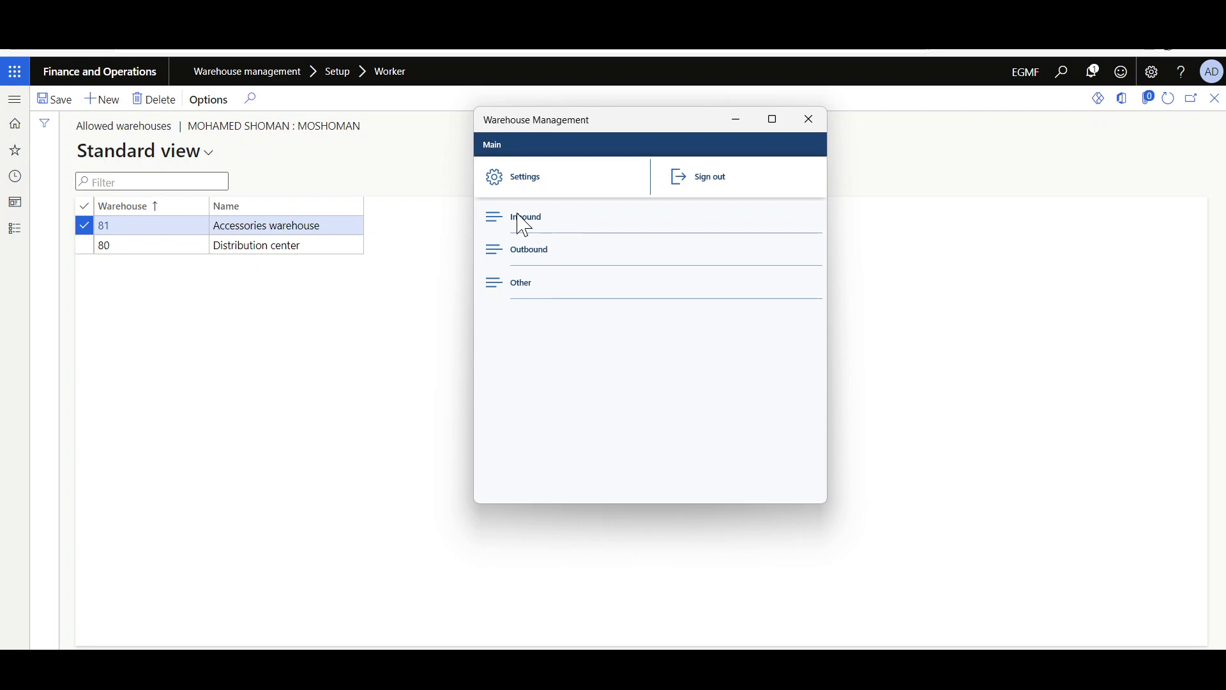
left_click(534, 225)
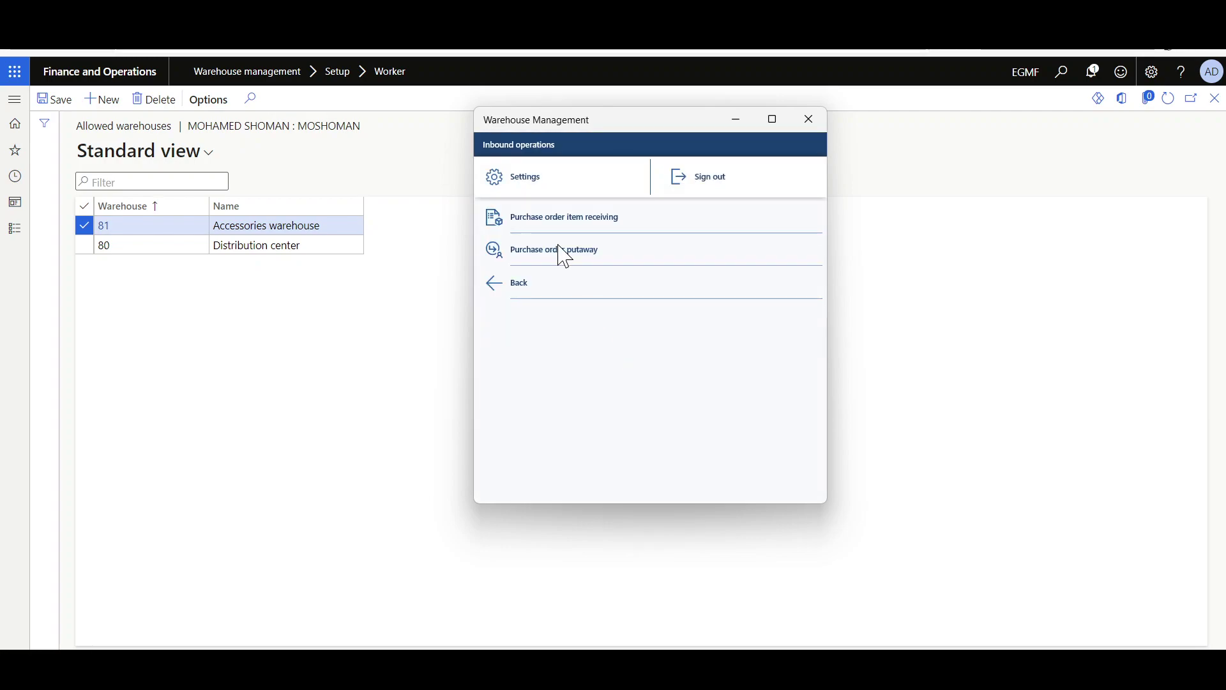
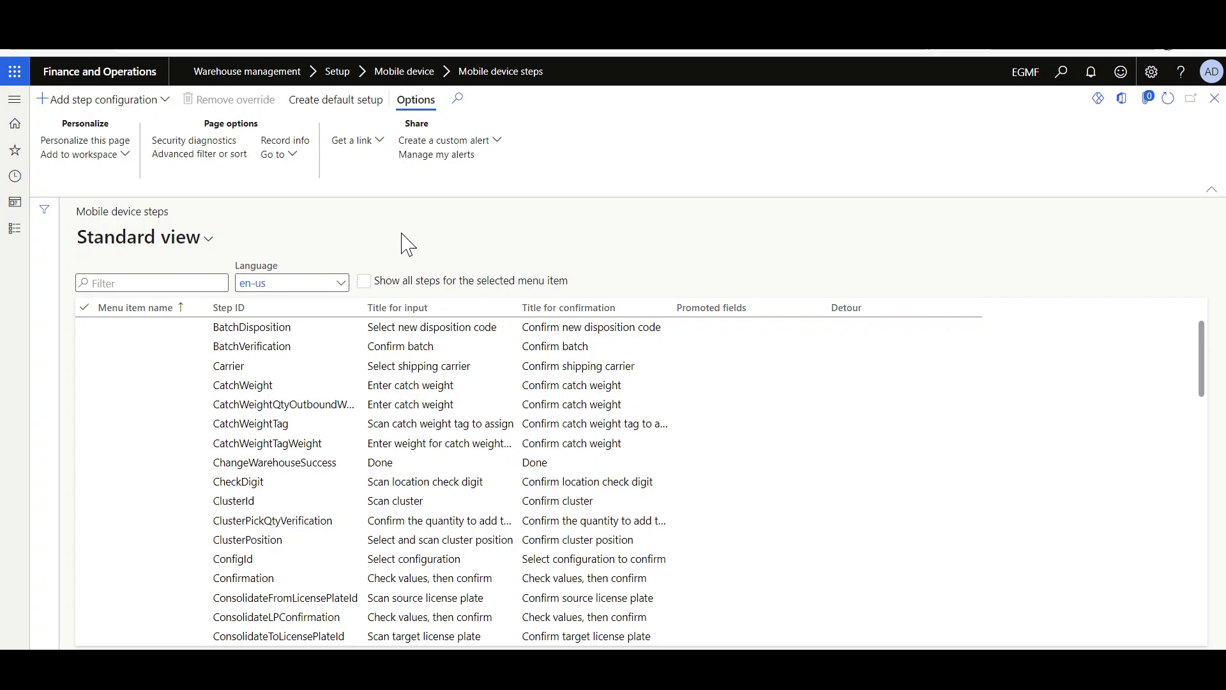
Step: Select the LicensePlateId row in the Mobile device steps grid and start a new step configuration
scroll(409, 424, "down", 20)
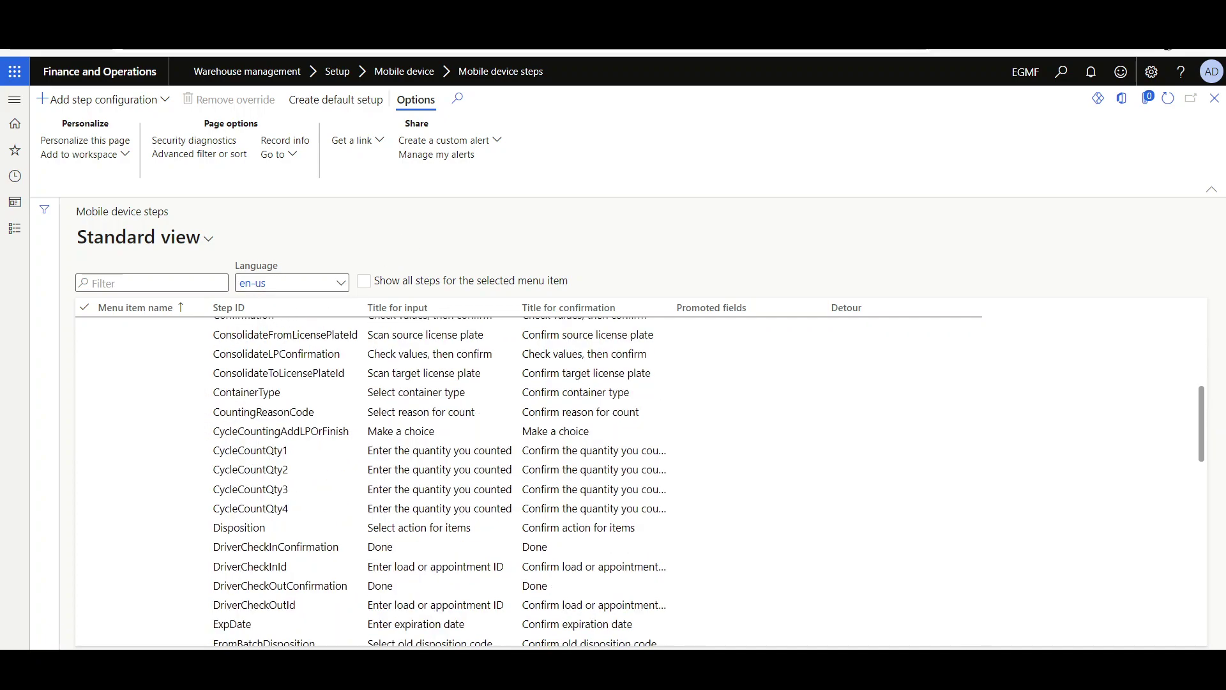
scroll(170, 553, "up", 10)
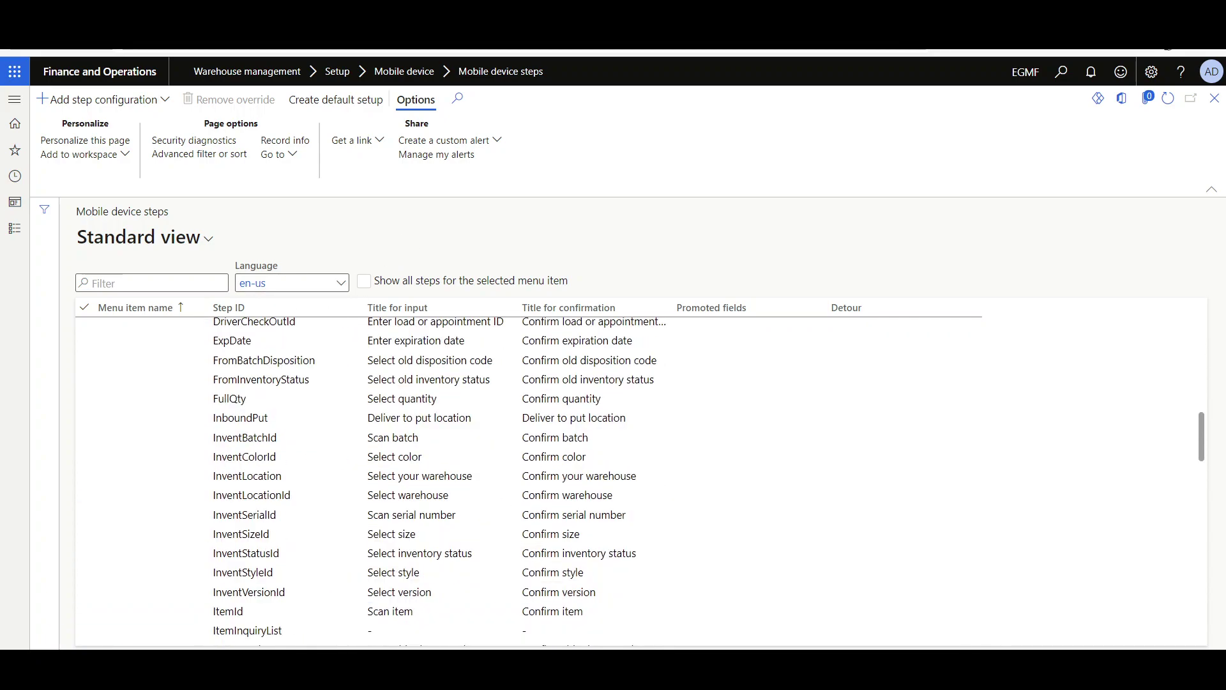
scroll(170, 553, "down", 4)
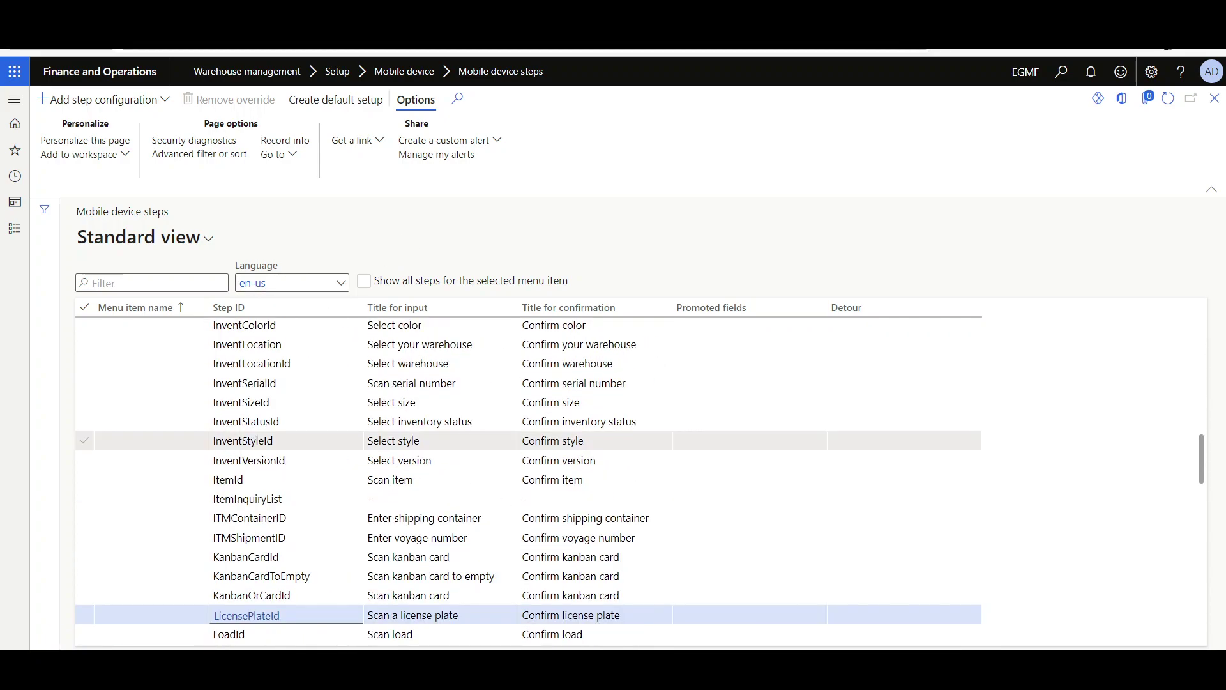
left_click(85, 615)
scroll(84, 615, "down", 2)
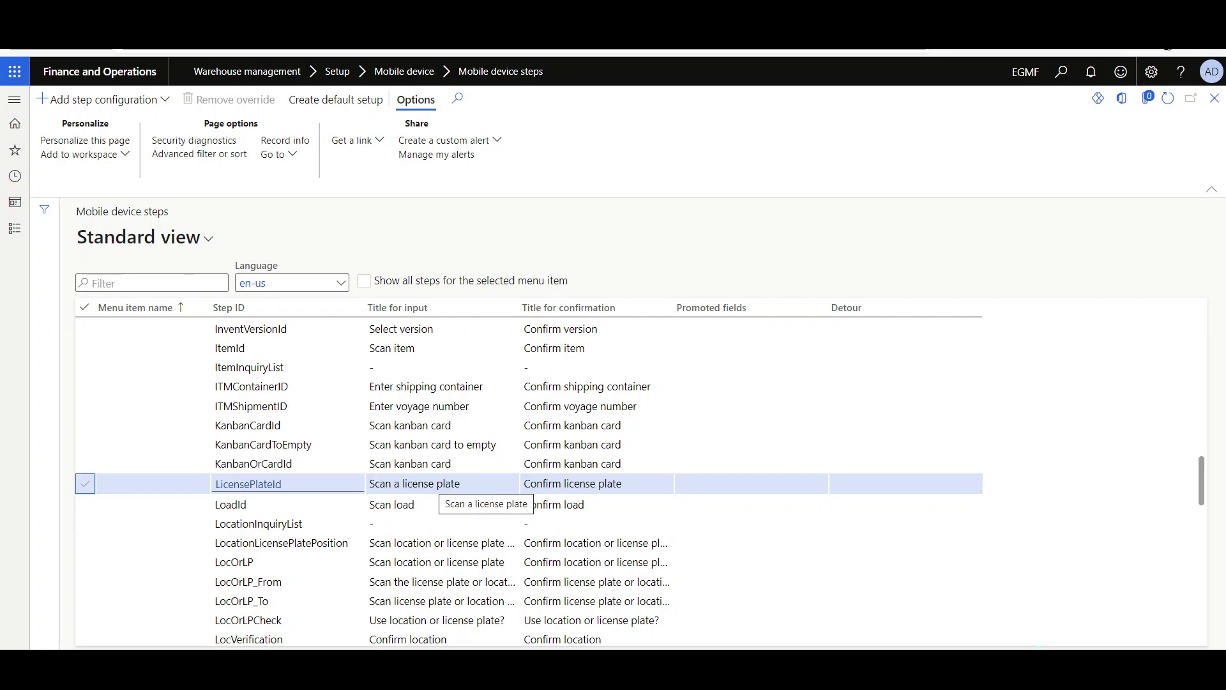
left_click(169, 102)
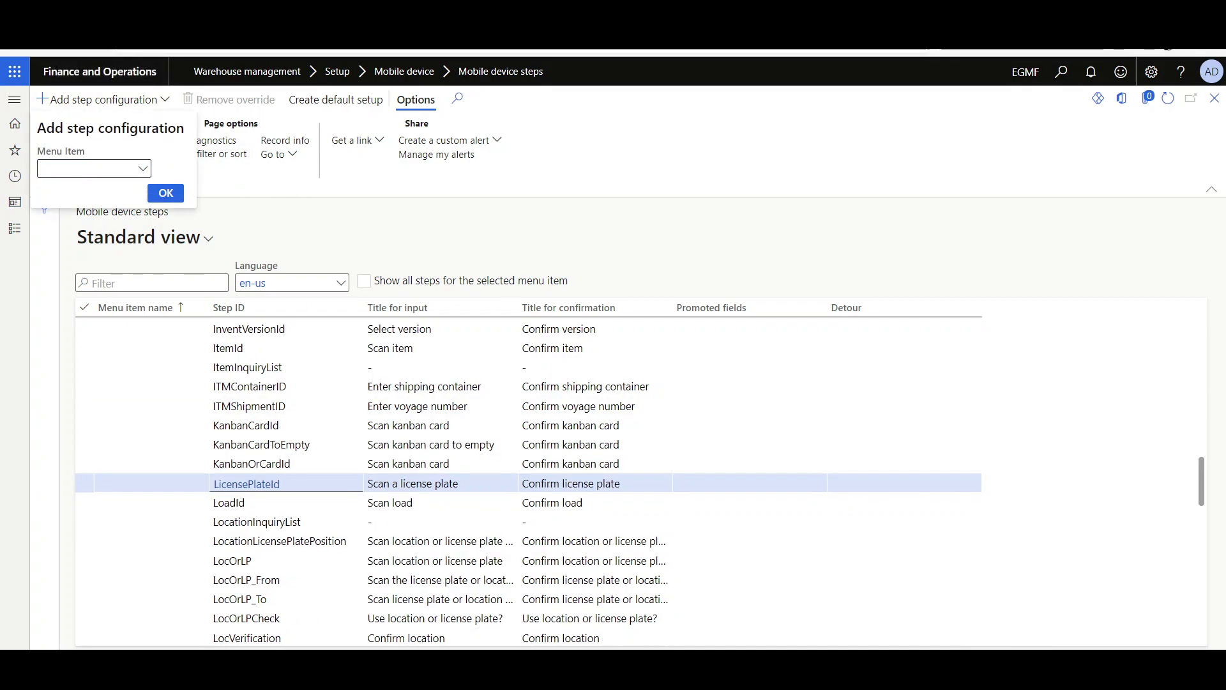
Step: Create an SO PICK configuration of the LicensePlateId step and open its input instruction translation
left_click(143, 168)
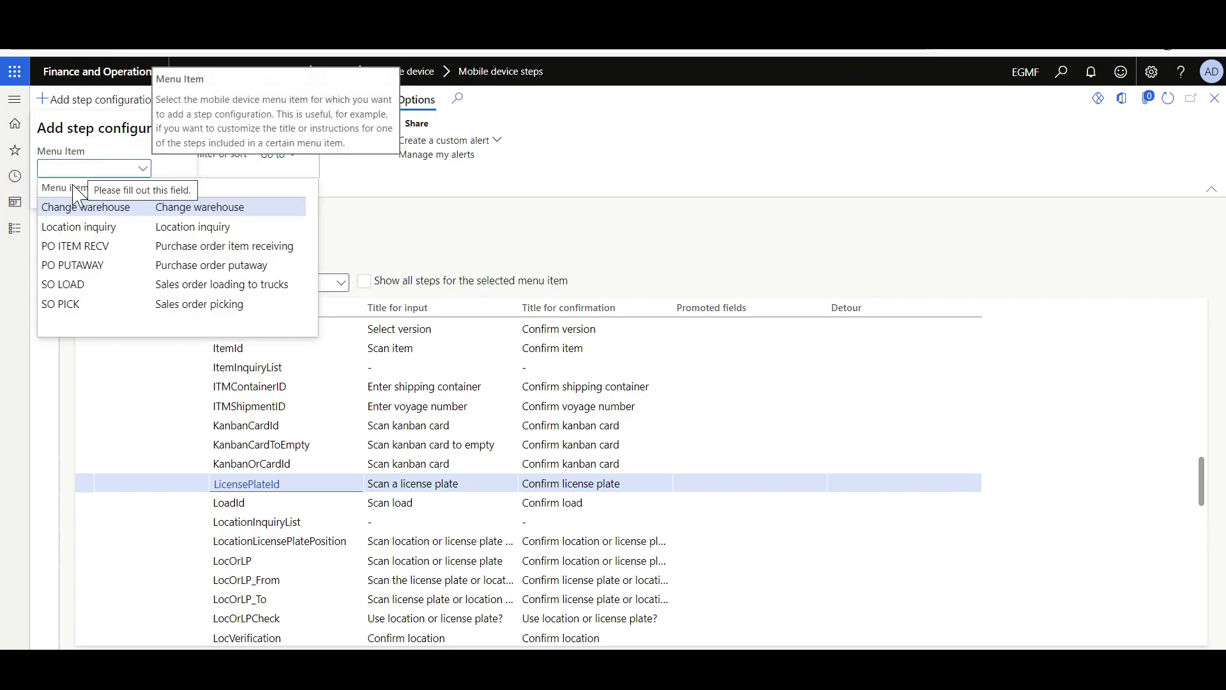
left_click(69, 304)
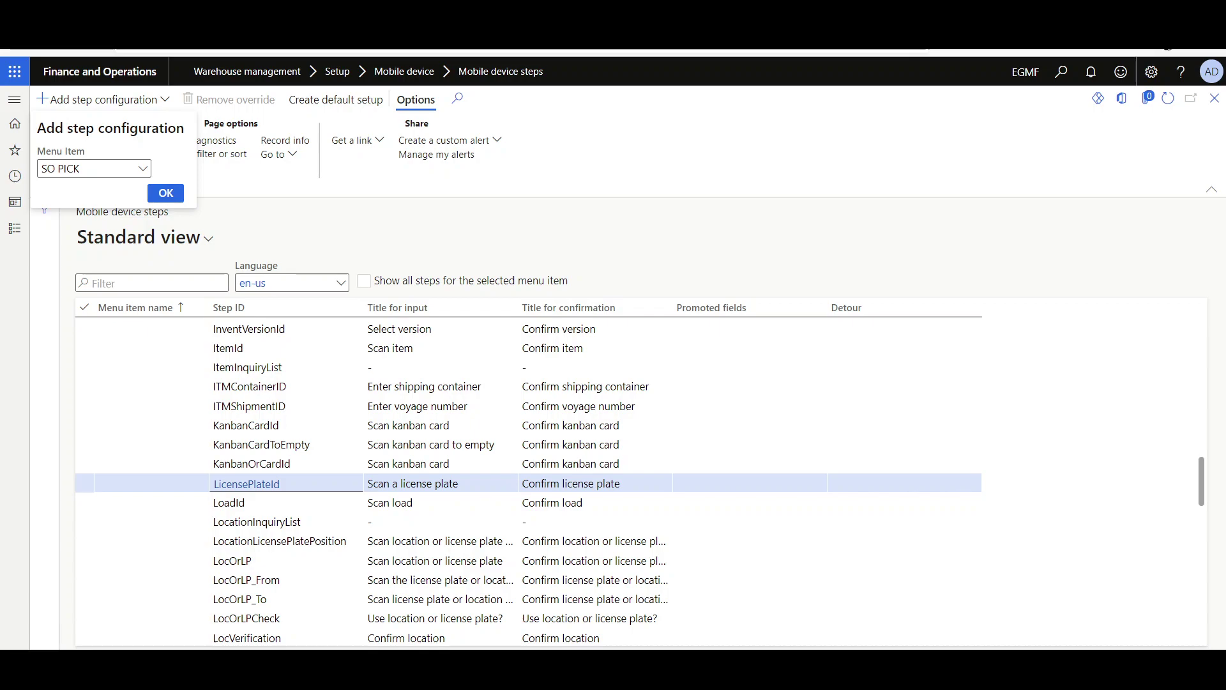
key("Return")
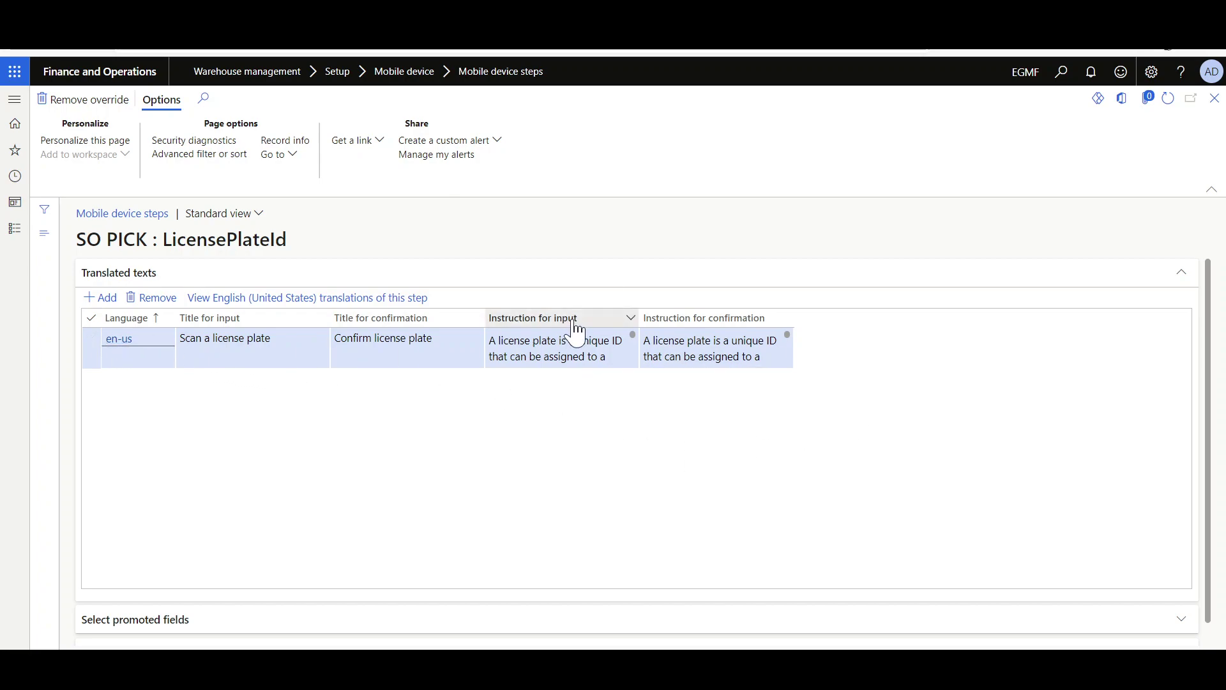
left_click(693, 363)
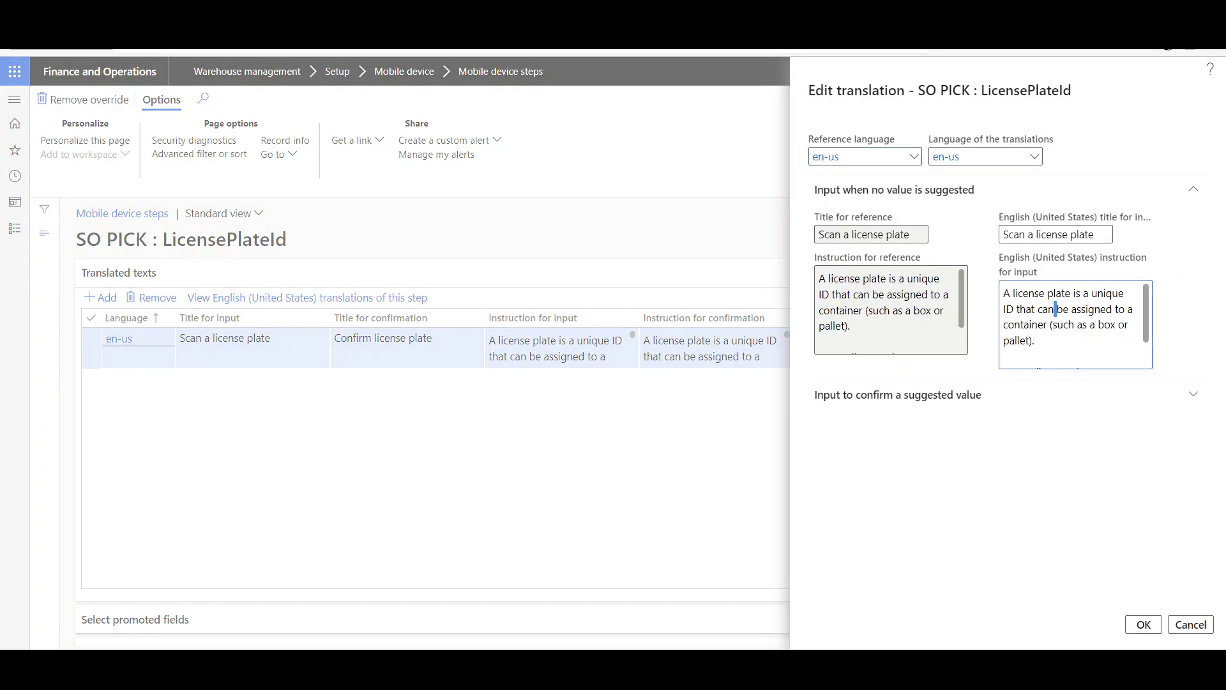
Step: Replace the first input instruction paragraph with the item-inquiry guidance and save it
key("ctrl+Home")
key("ctrl+shift+Down")
key("ctrl+v")
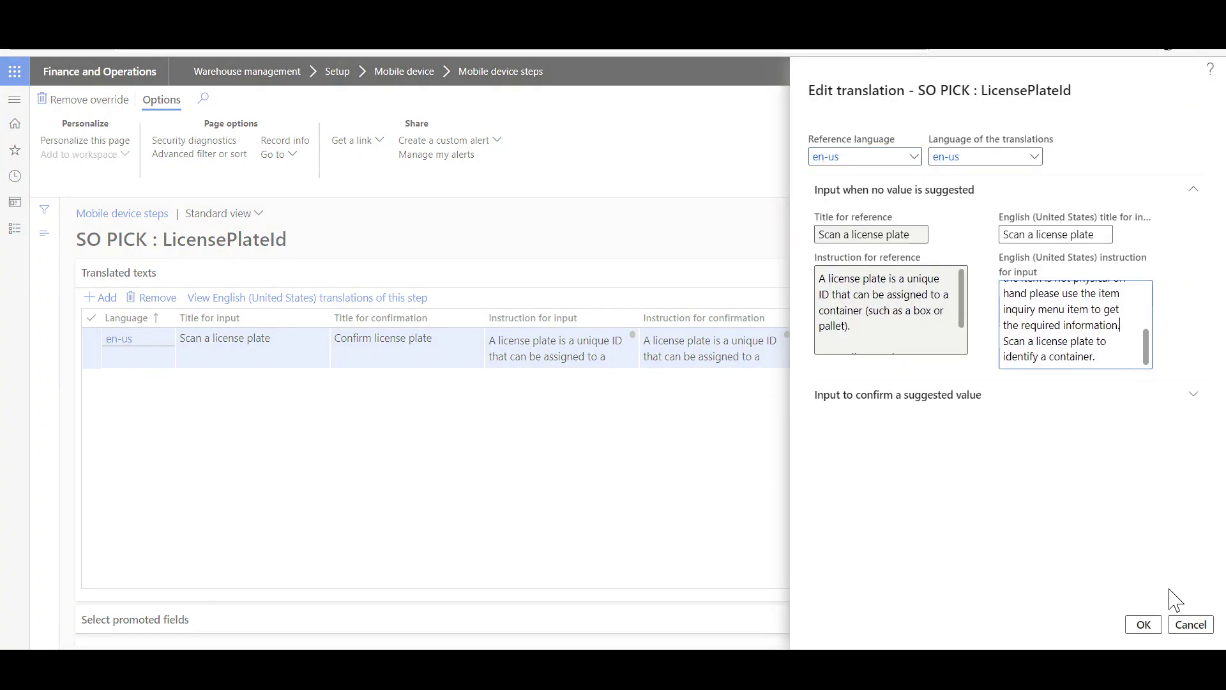
left_click(1143, 624)
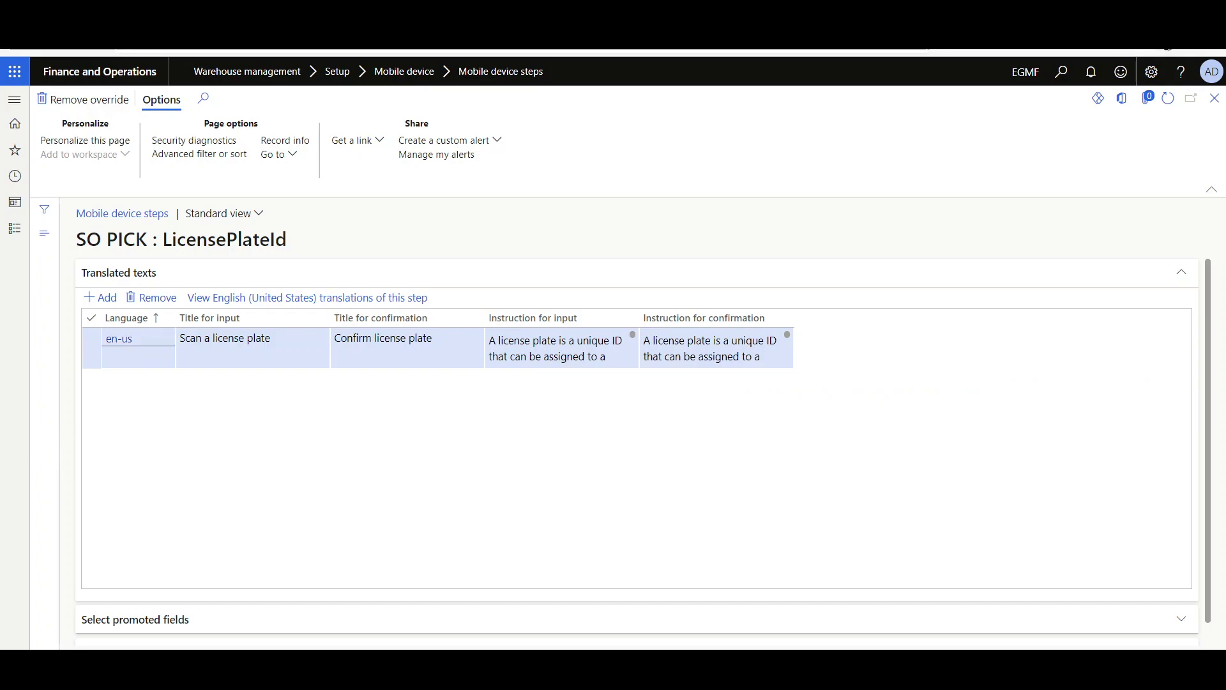
left_click(121, 273)
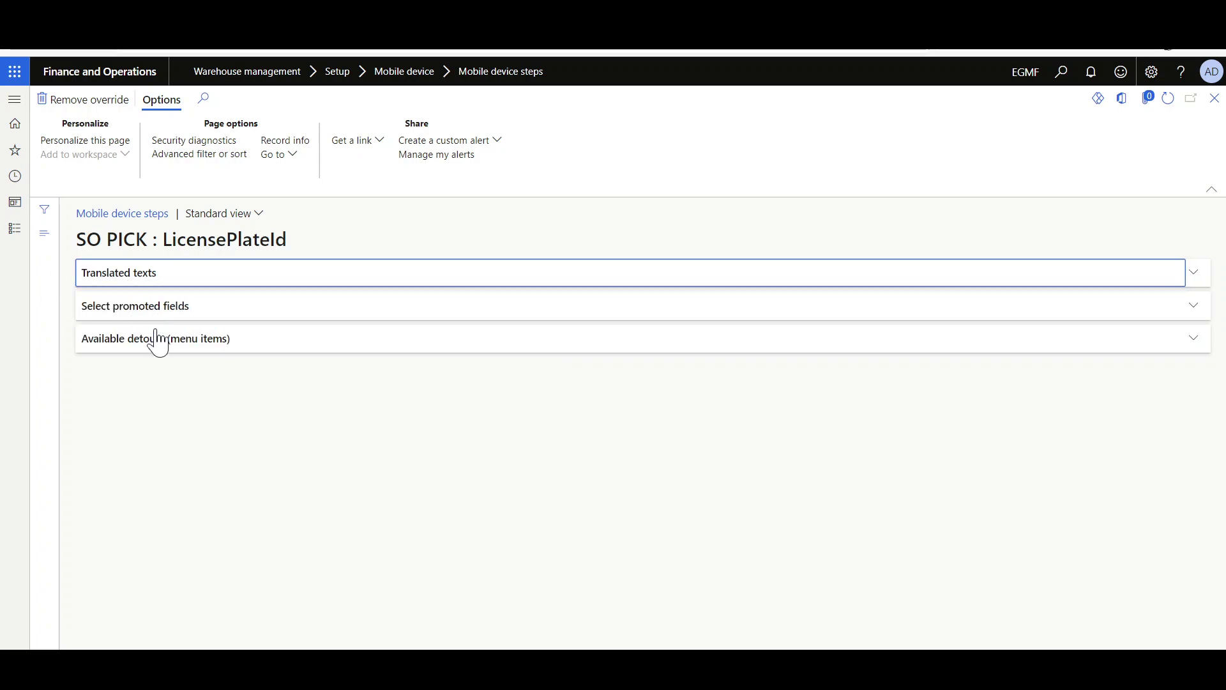
left_click(149, 314)
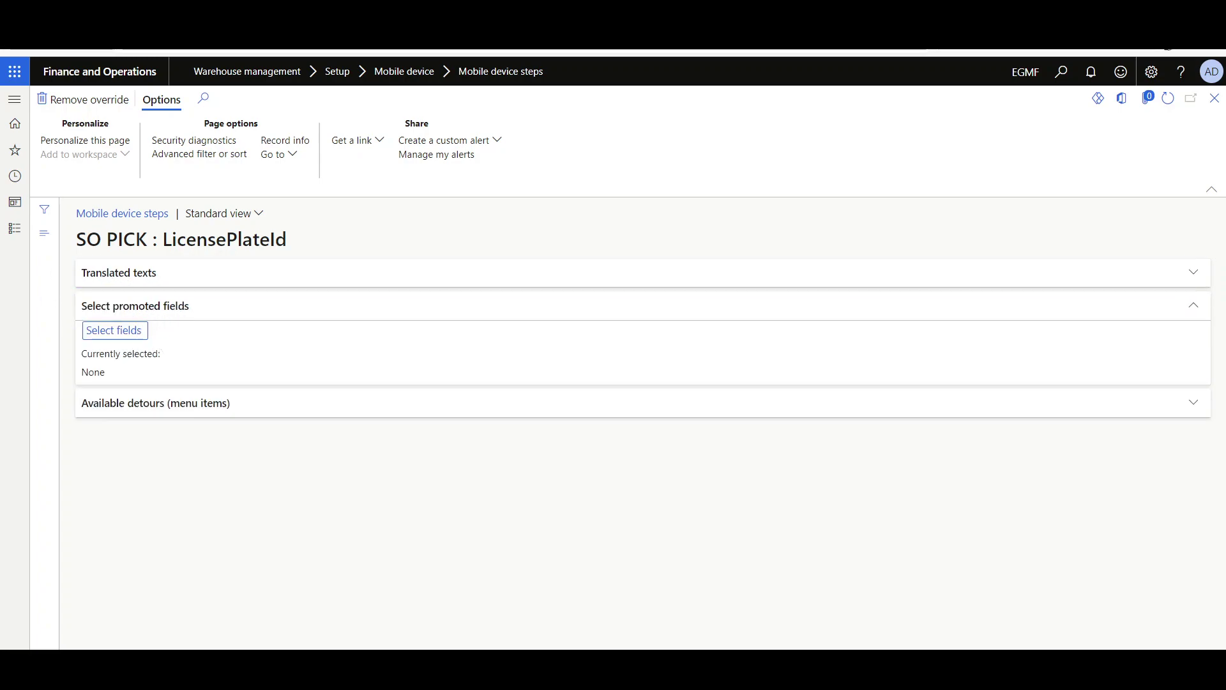
Step: Promote Item, Location, Product name, Quantity and unit of measure, and RF description 2
left_click(119, 333)
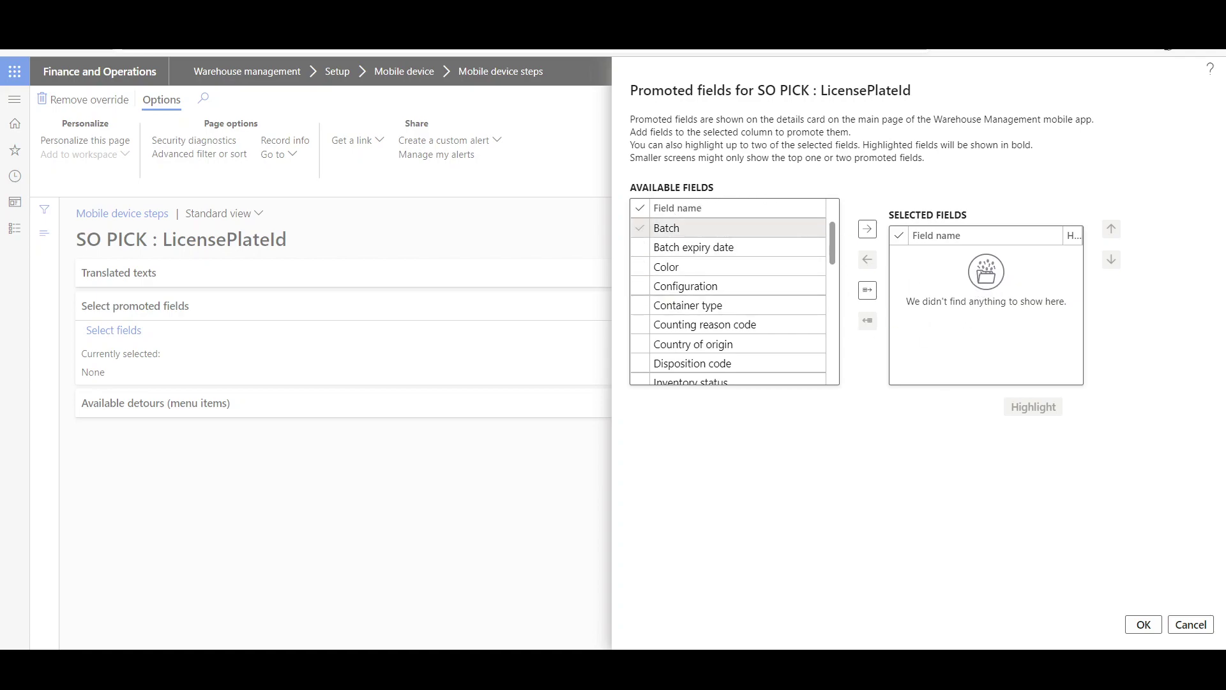
scroll(834, 253, "down", 3)
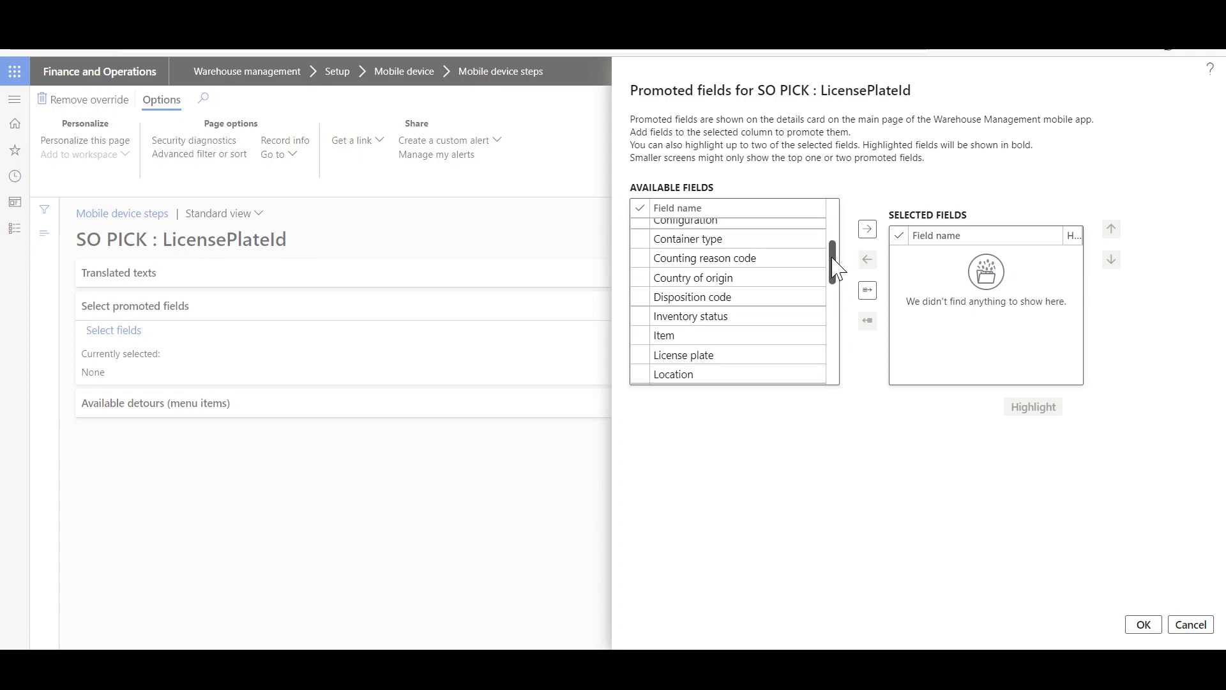
left_click(640, 288)
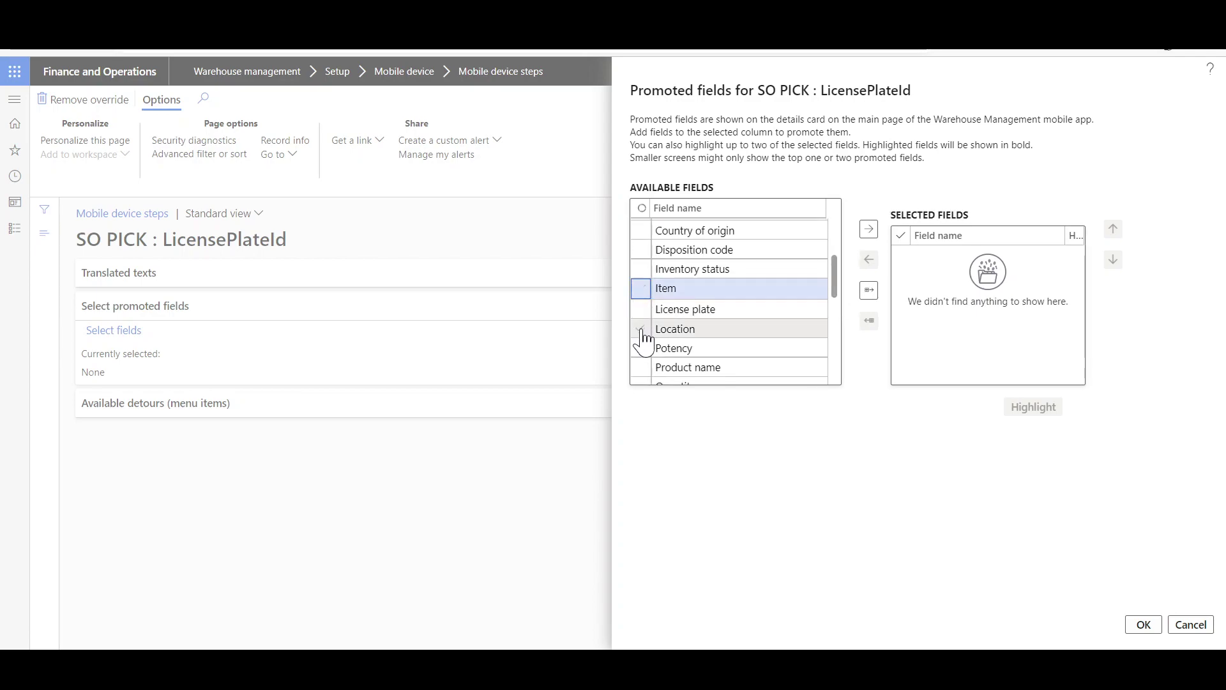
left_click(640, 327)
scroll(834, 281, "down", 2)
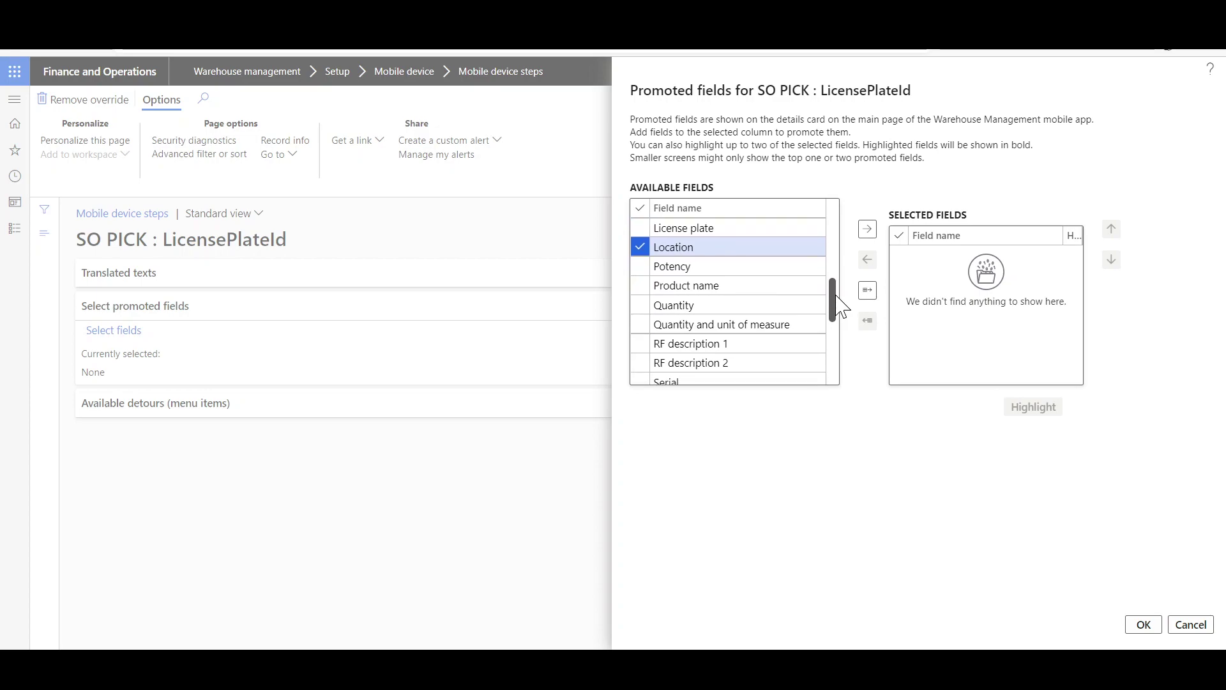
left_click(642, 291)
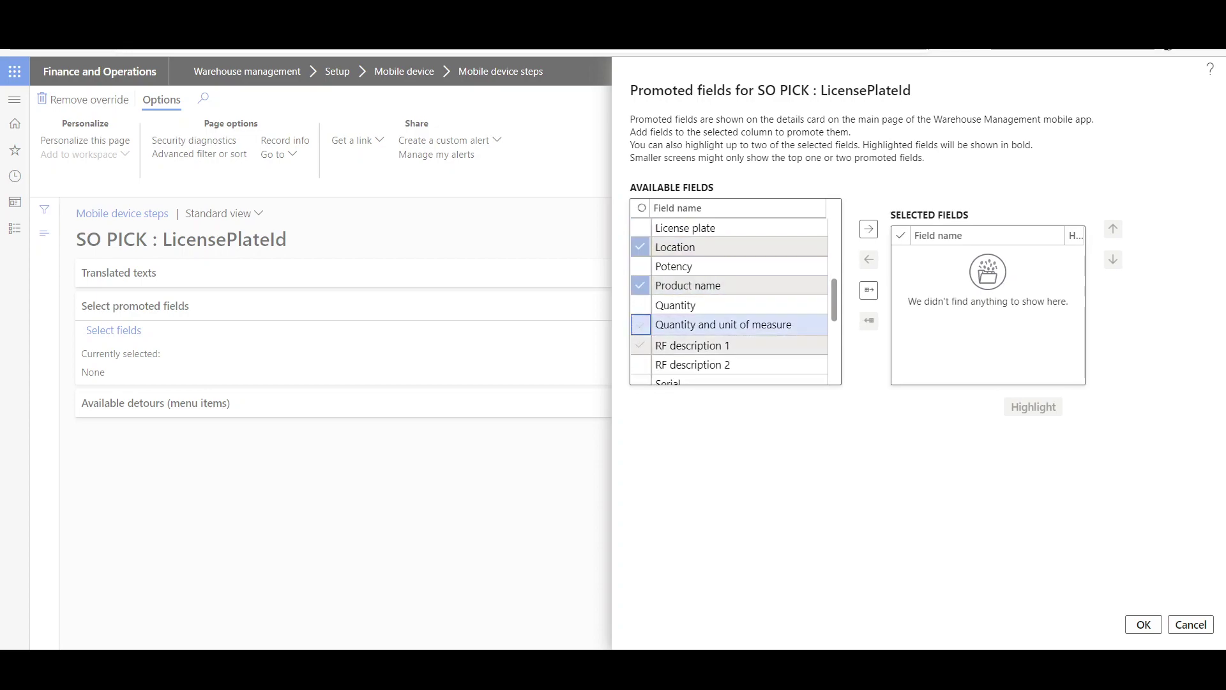
left_click(640, 325)
left_click(638, 364)
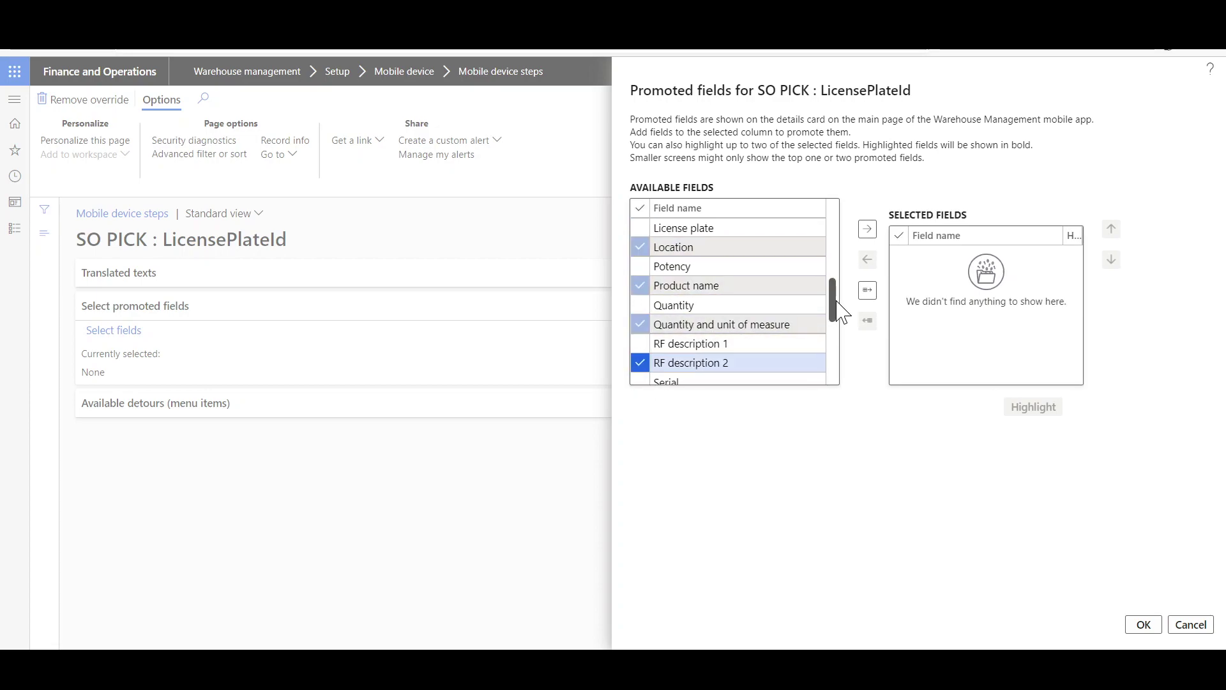
scroll(834, 332, "down", 3)
scroll(834, 364, "down", 1)
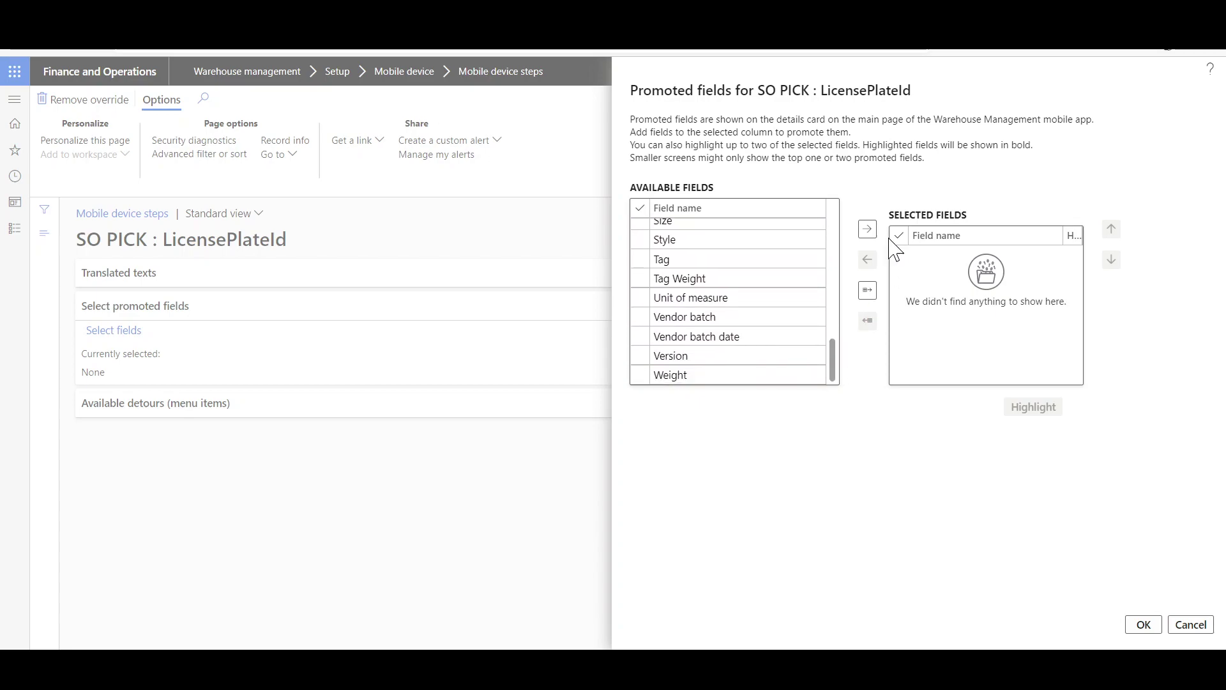
left_click(866, 231)
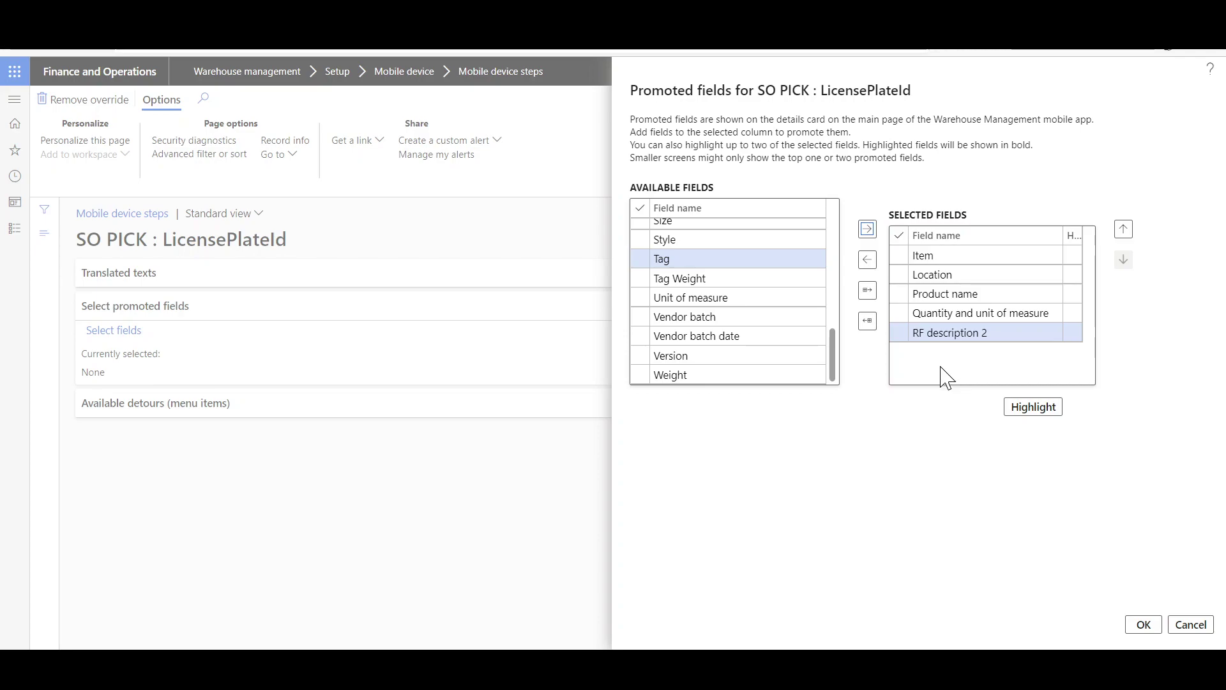
Step: Highlight the RF description 2 and Quantity and unit of measure promoted fields
left_click(898, 338)
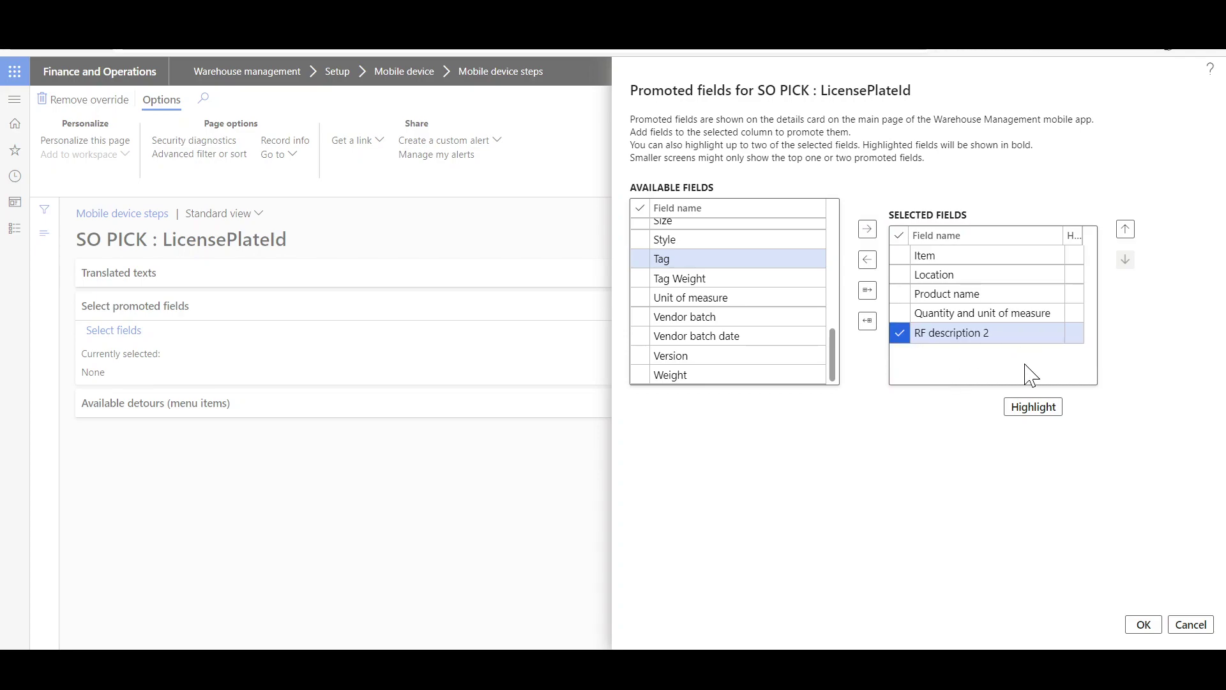
left_click(1025, 409)
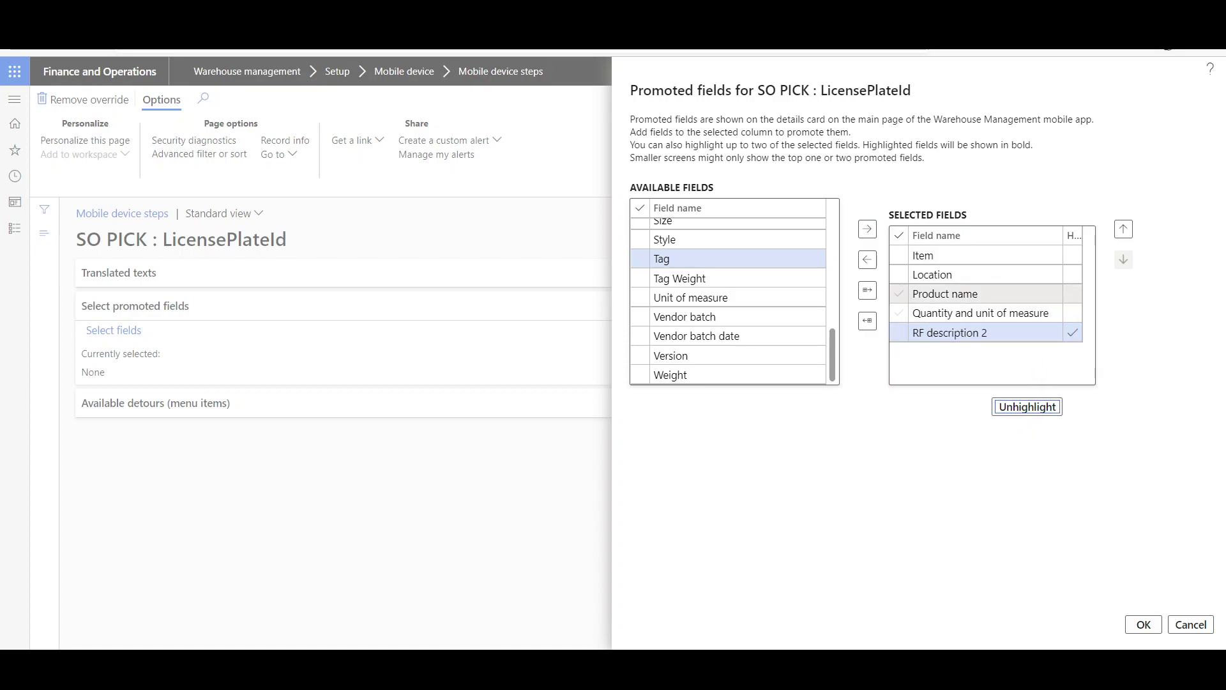
left_click(900, 319)
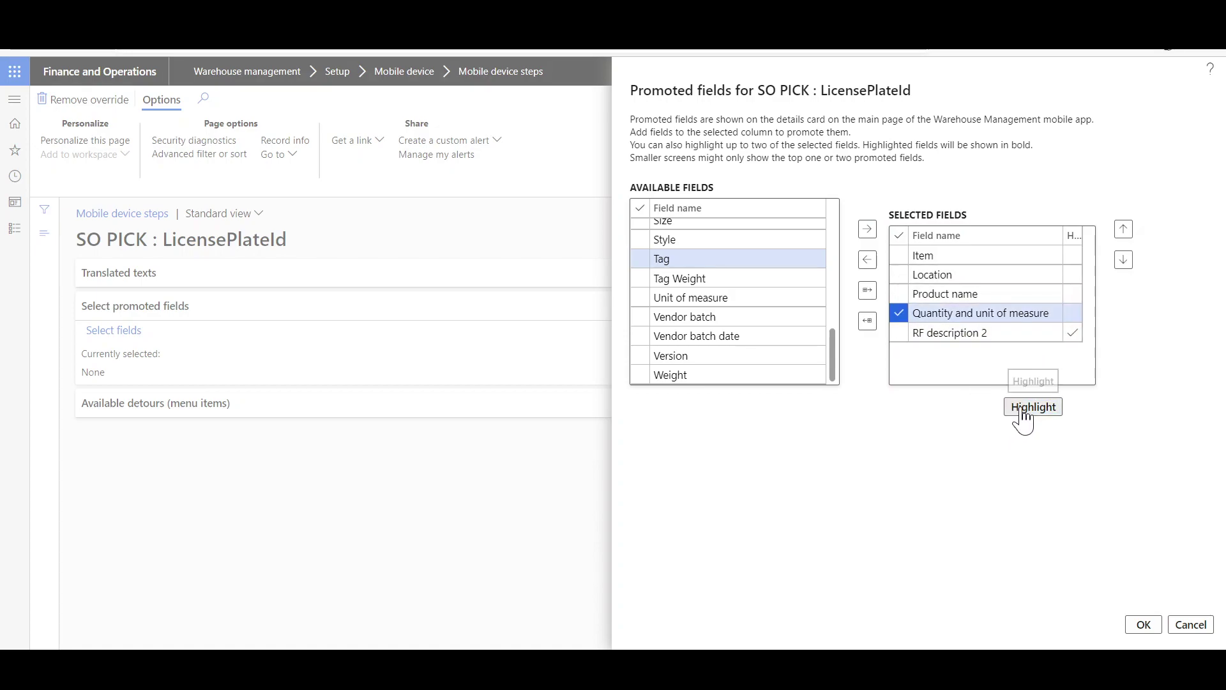
left_click(1025, 409)
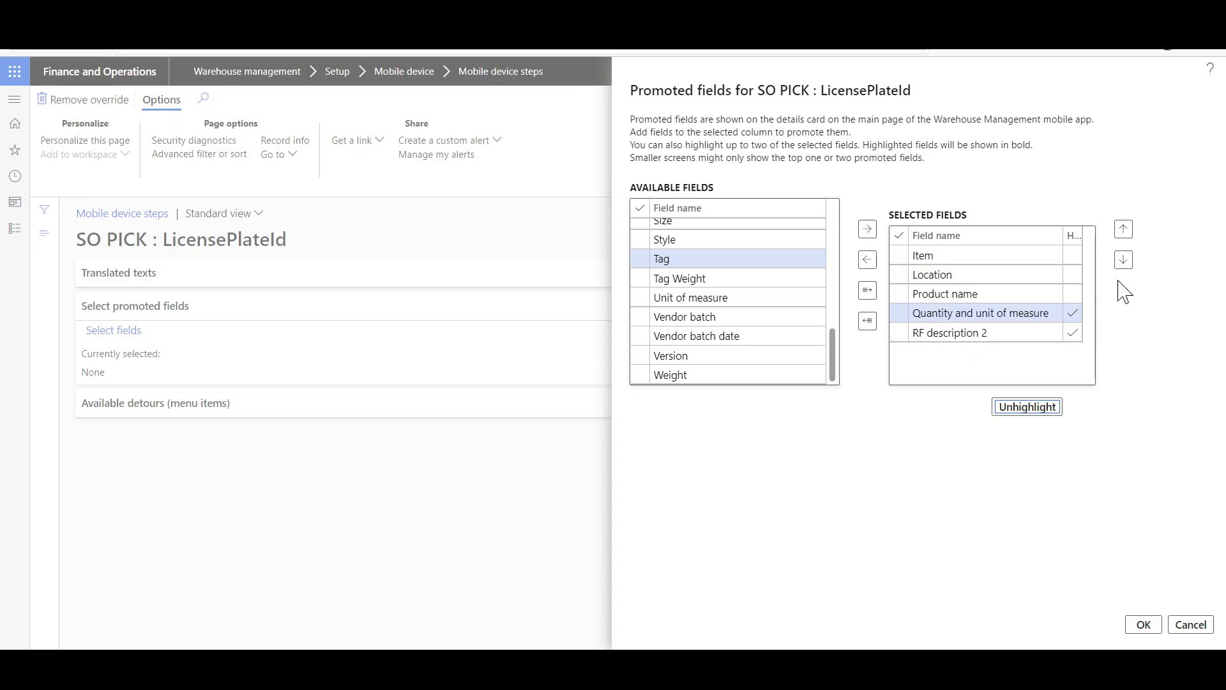
Step: Reorder to Item, Product name, RF description 2, Quantity and unit of measure, Location, and save
left_click(987, 255)
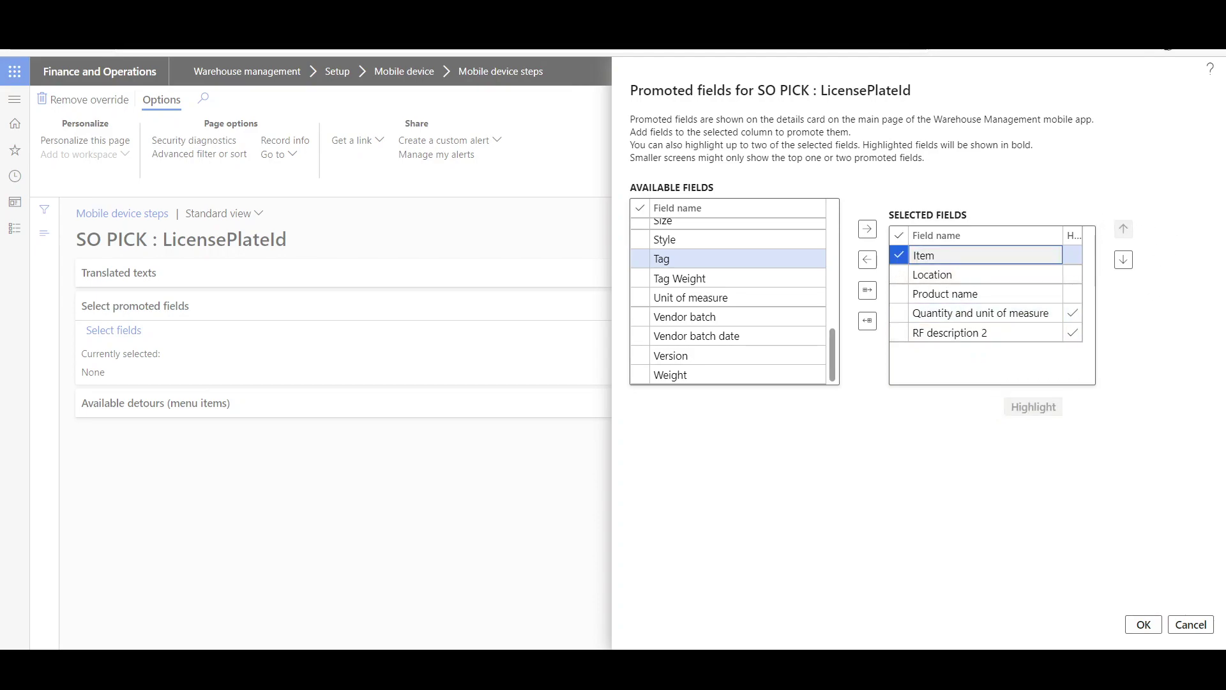
left_click(980, 313)
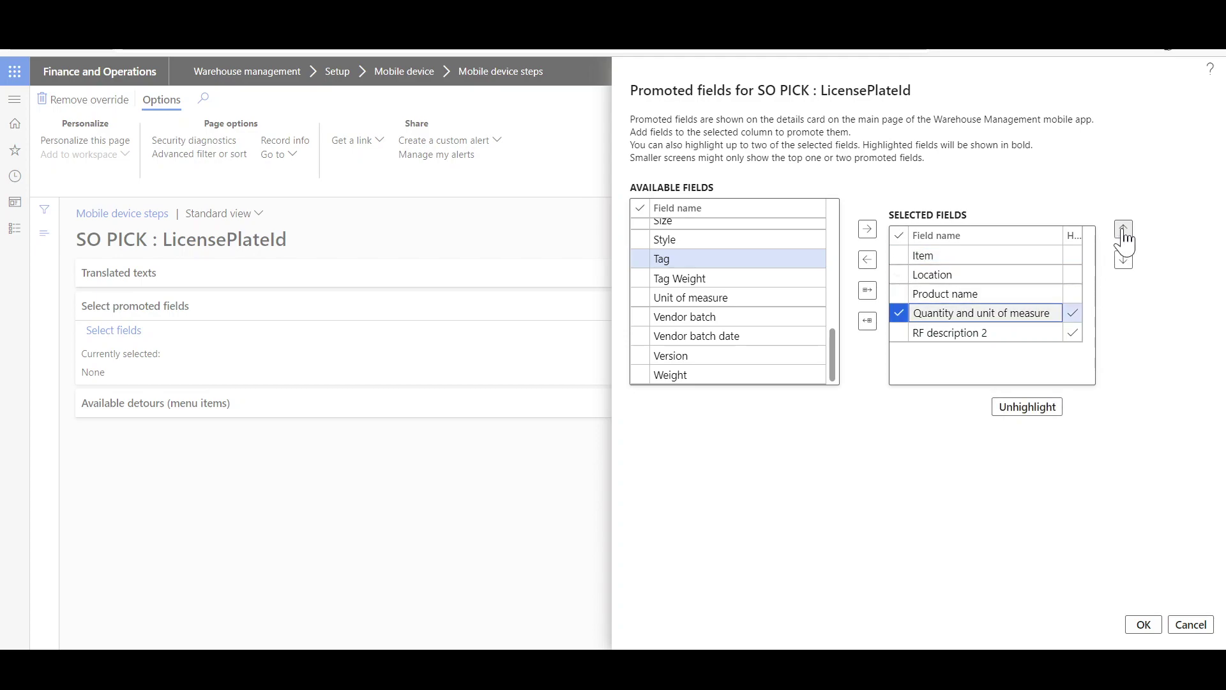
left_click(981, 332)
left_click(945, 293)
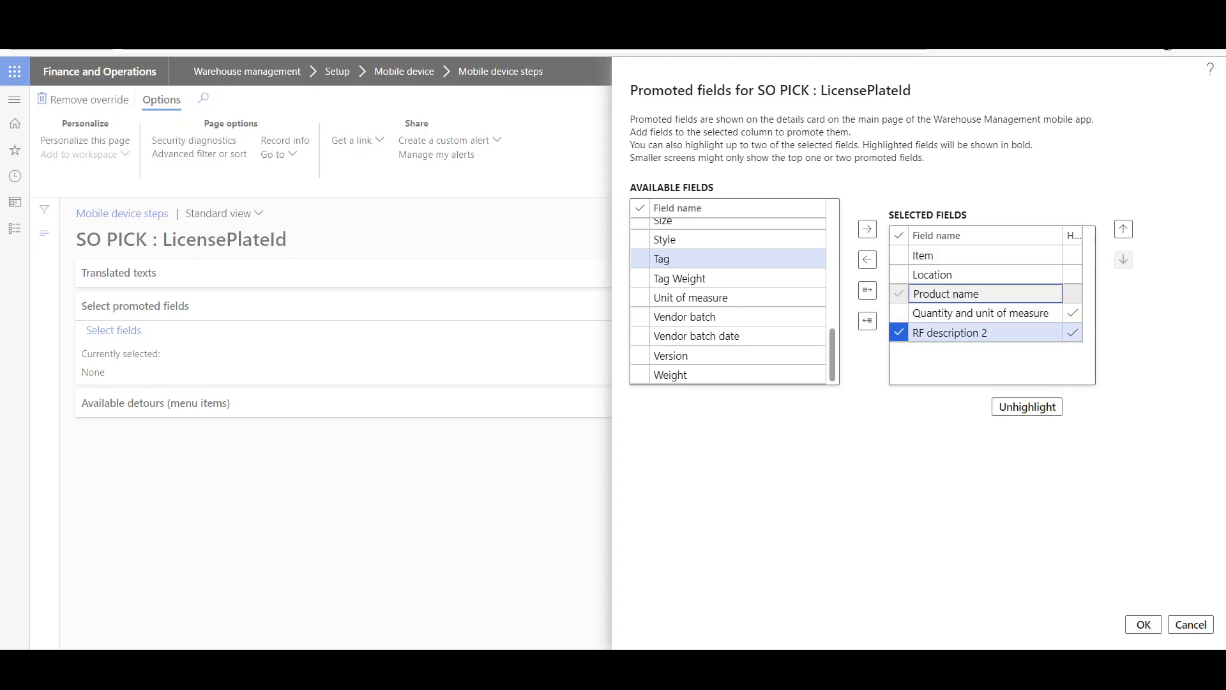
left_click(1123, 229)
left_click(981, 332)
left_click(1123, 228)
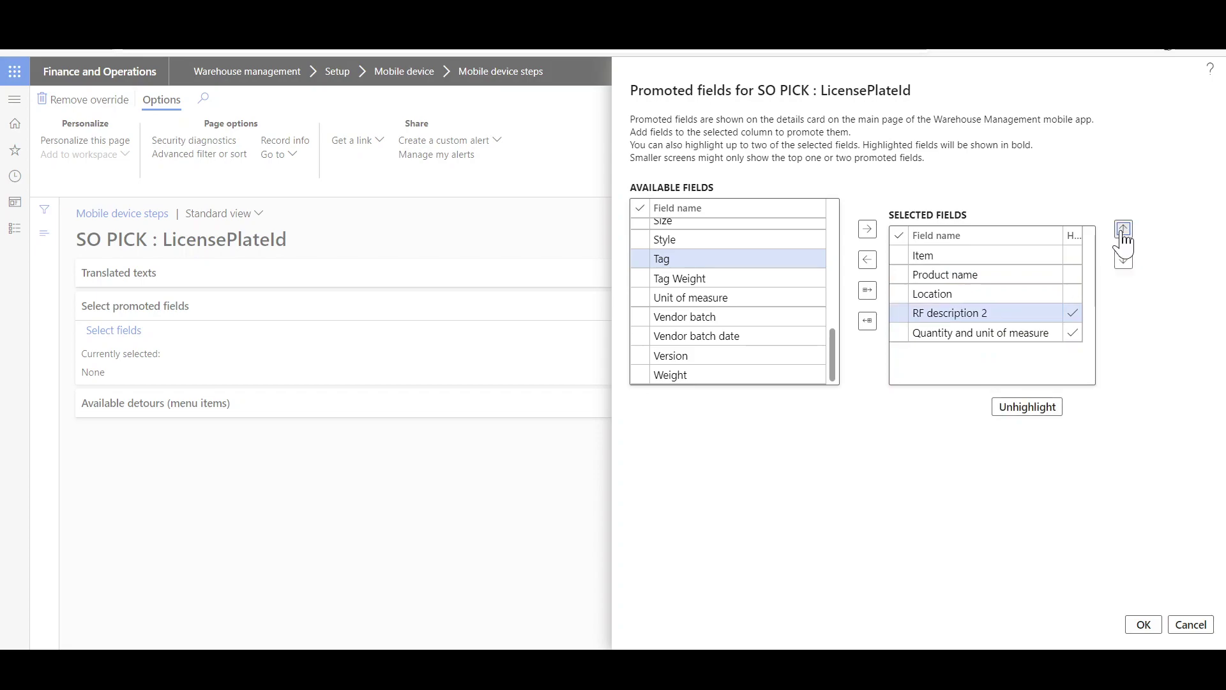
left_click(1124, 229)
left_click(980, 332)
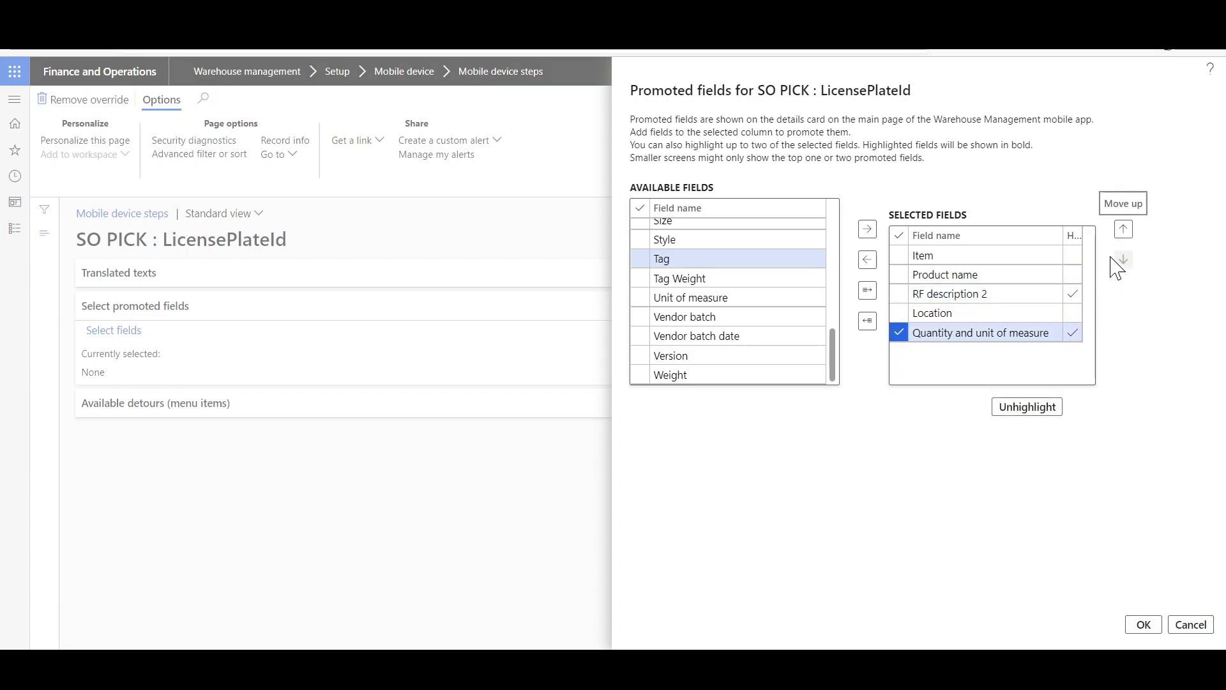
left_click(1123, 229)
left_click(940, 333)
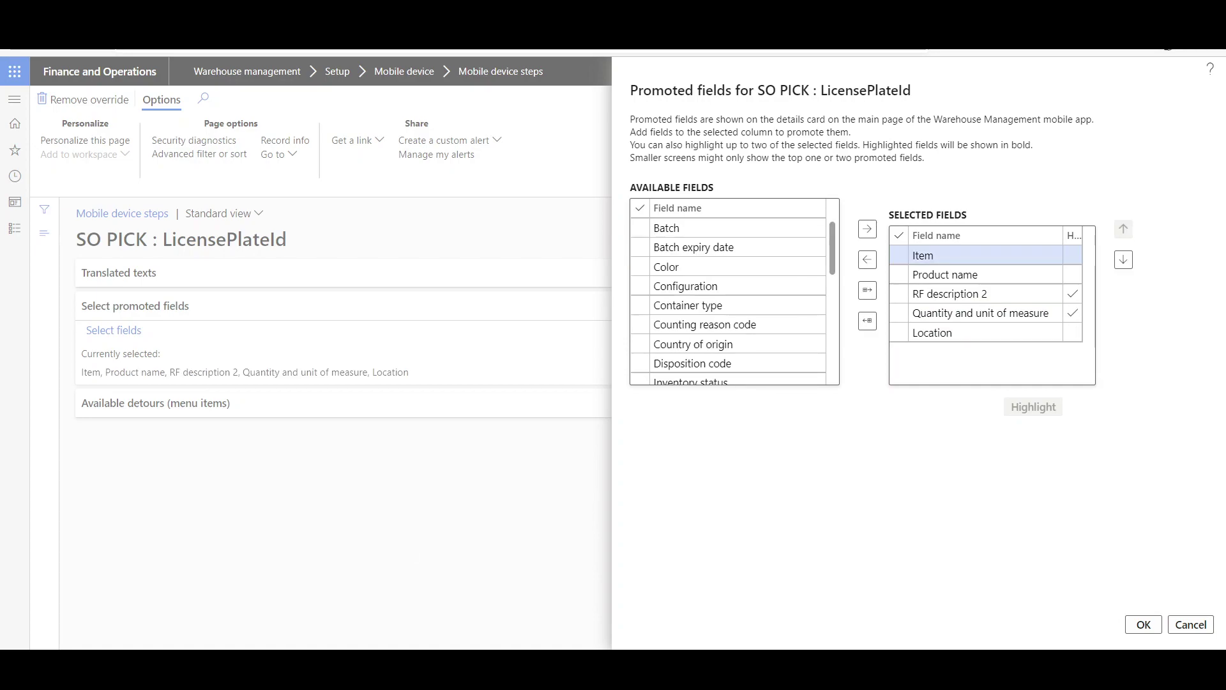
left_click(1144, 624)
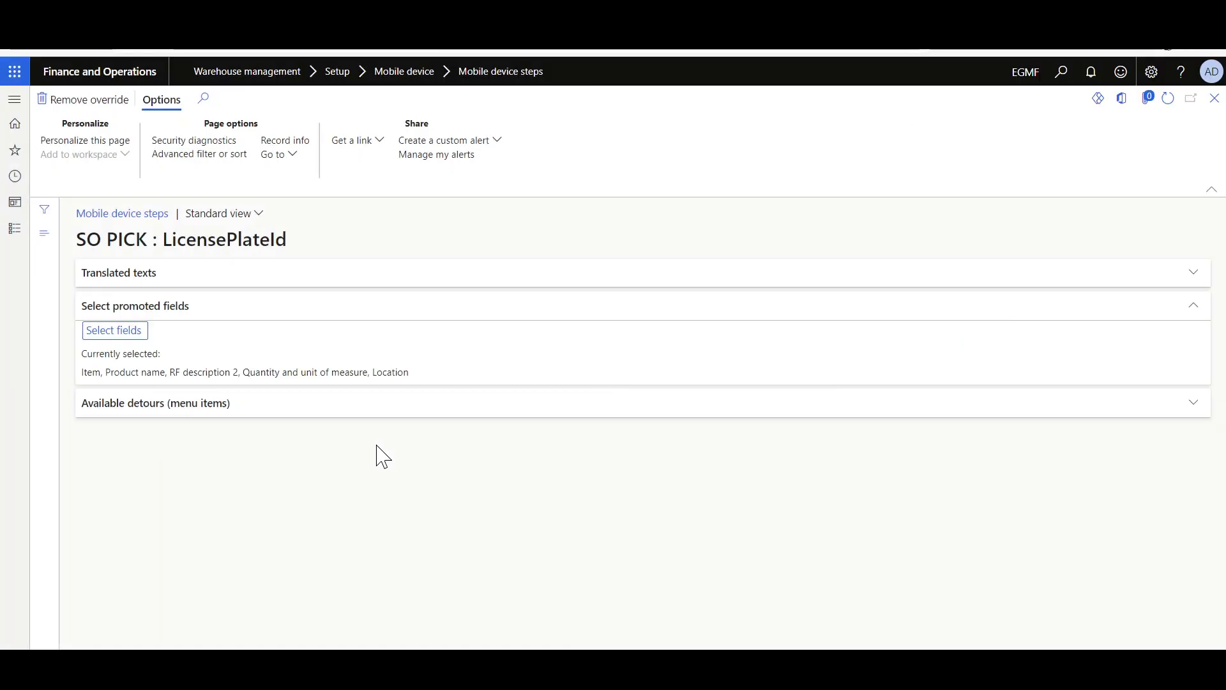
Step: Add Item inquiry and Location inquiry detours, then list Location inquiry's fields to send
left_click(173, 406)
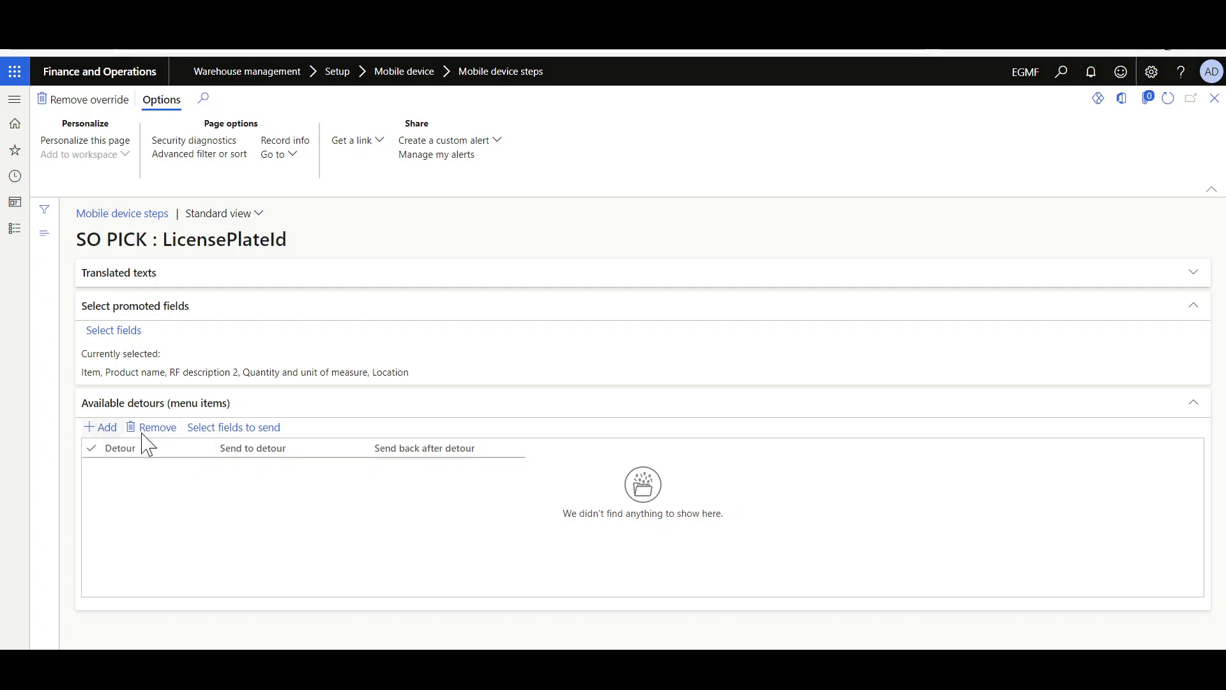
left_click(102, 427)
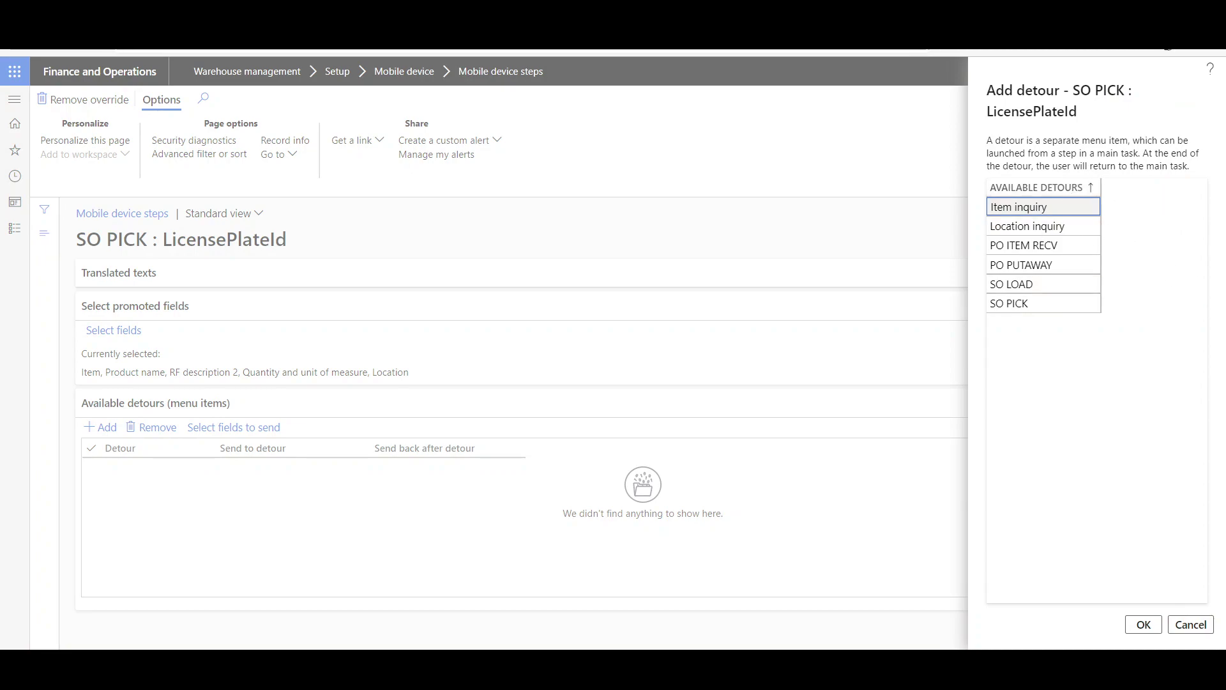
left_click(1143, 624)
left_click(109, 431)
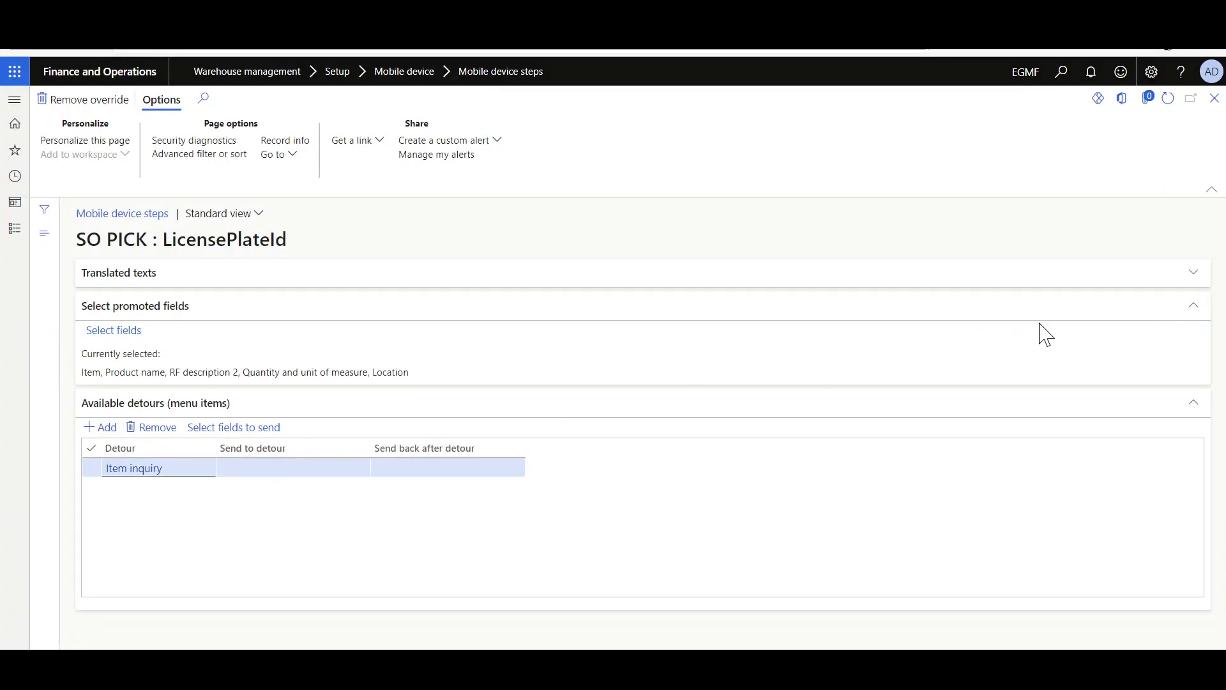
left_click(1143, 624)
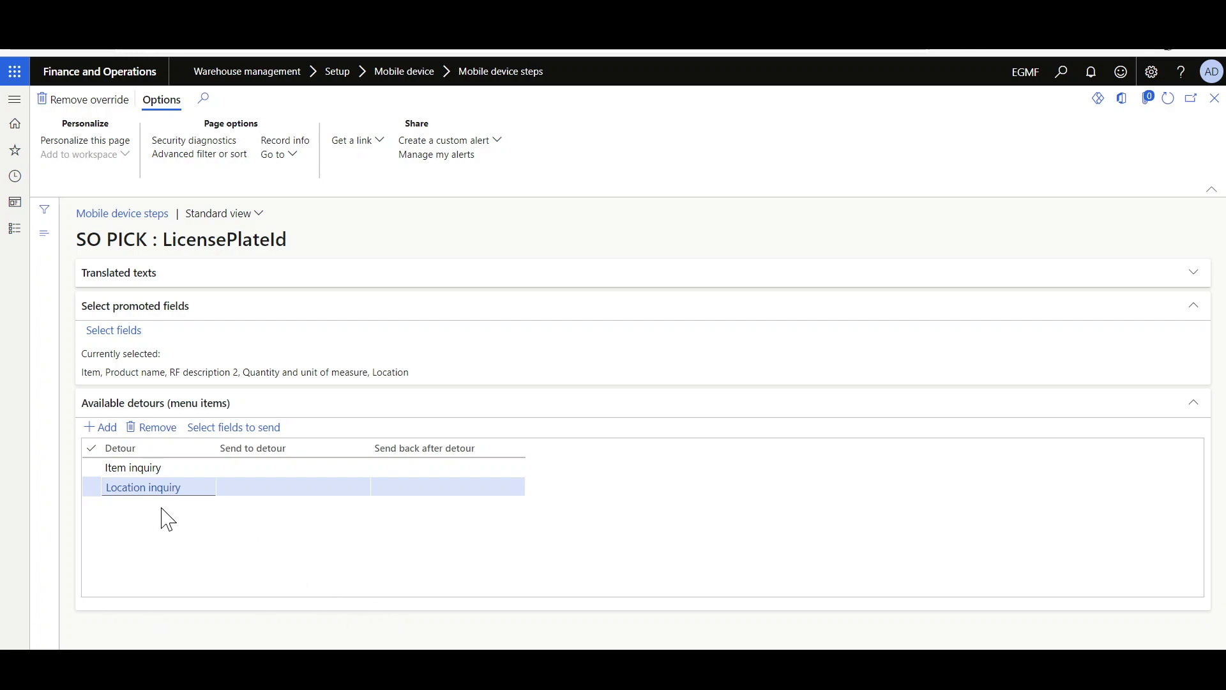
left_click(231, 430)
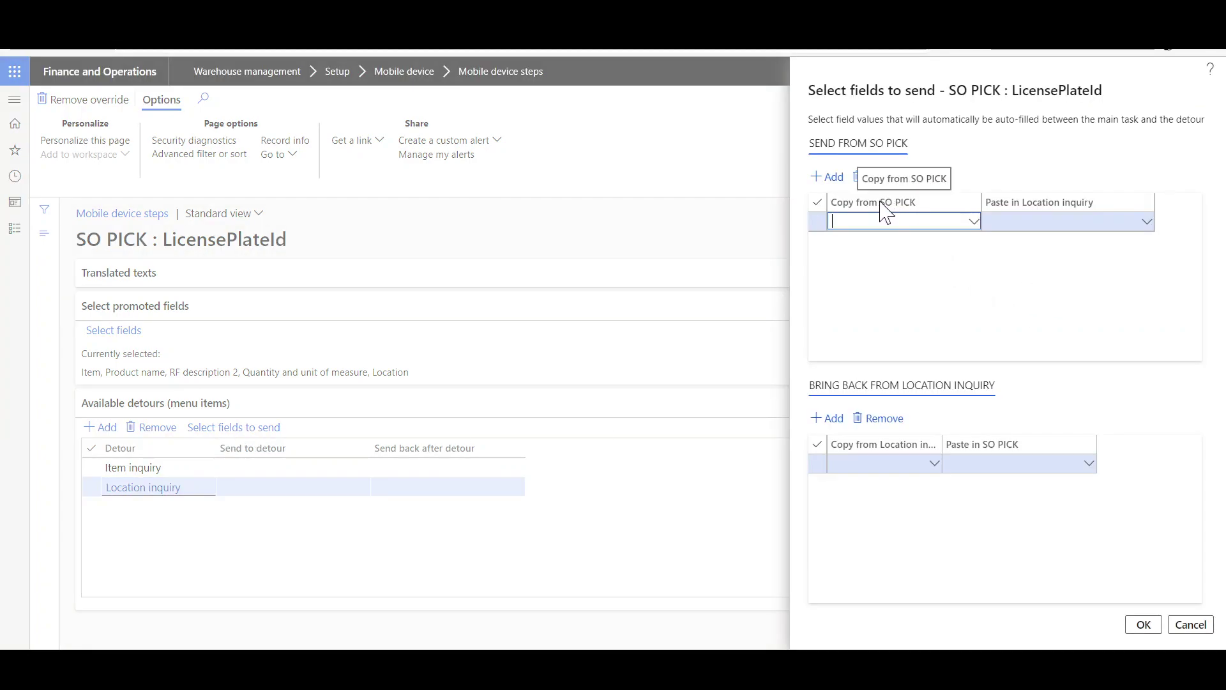
left_click(974, 224)
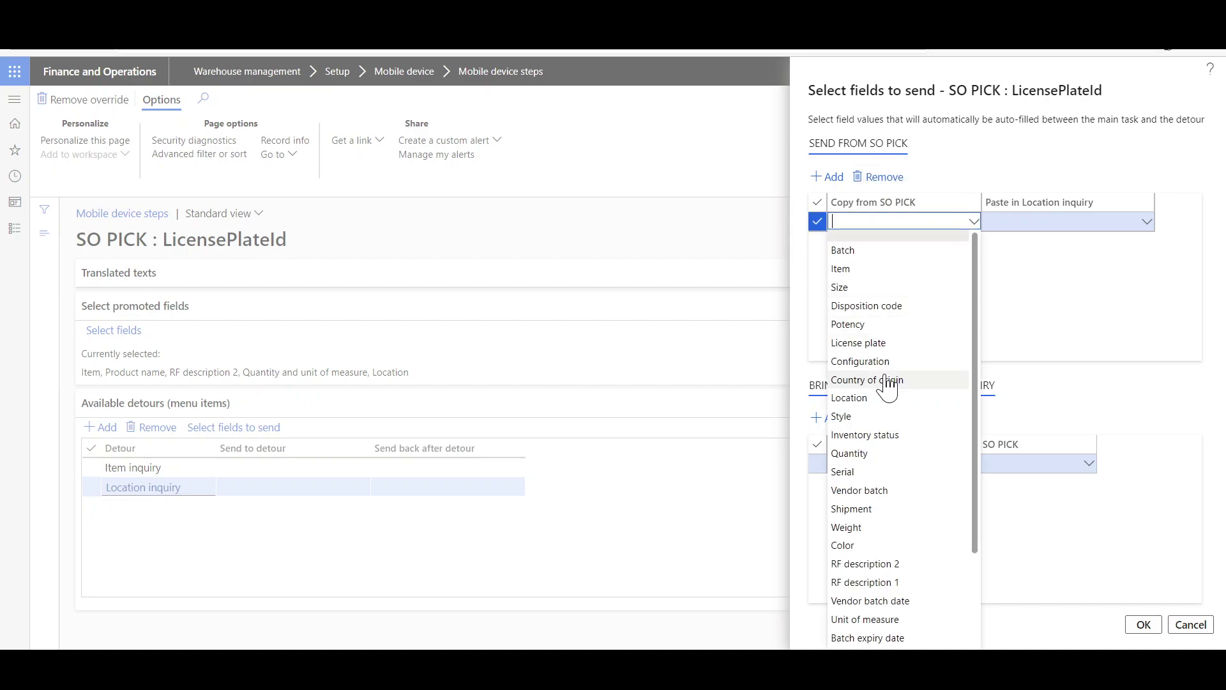
Step: Map Location to the inquiry's Location field and bring License plate back into License plate
left_click(889, 399)
left_click(1147, 221)
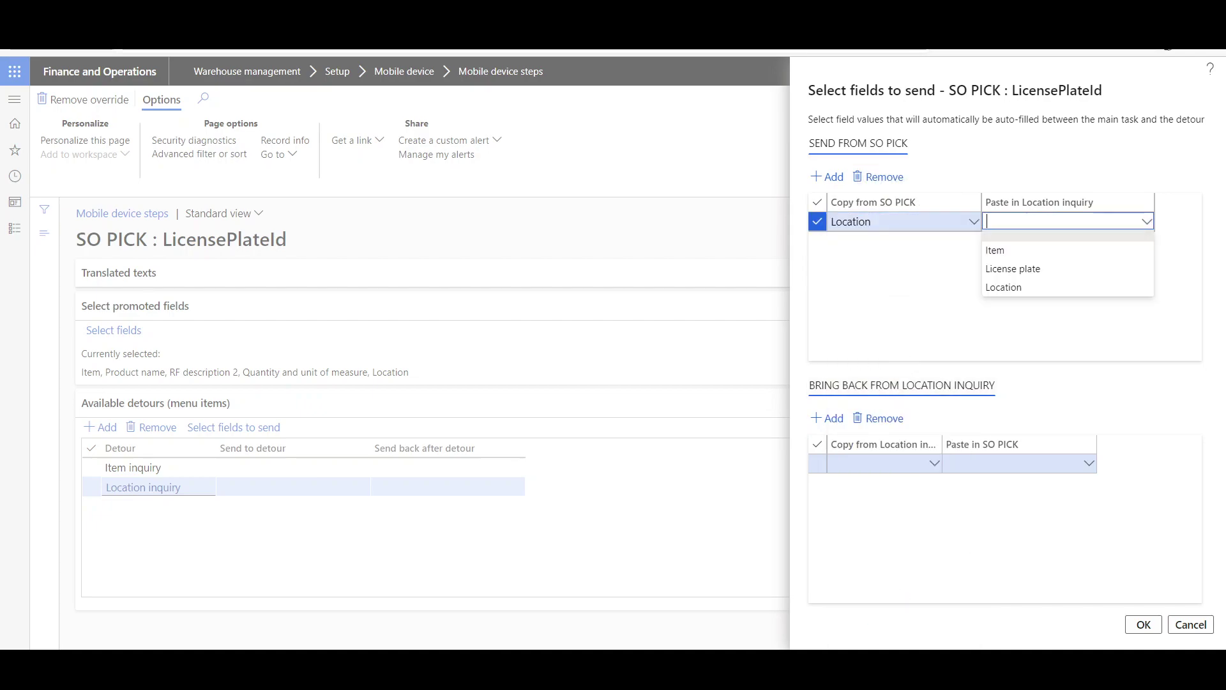
left_click(1005, 287)
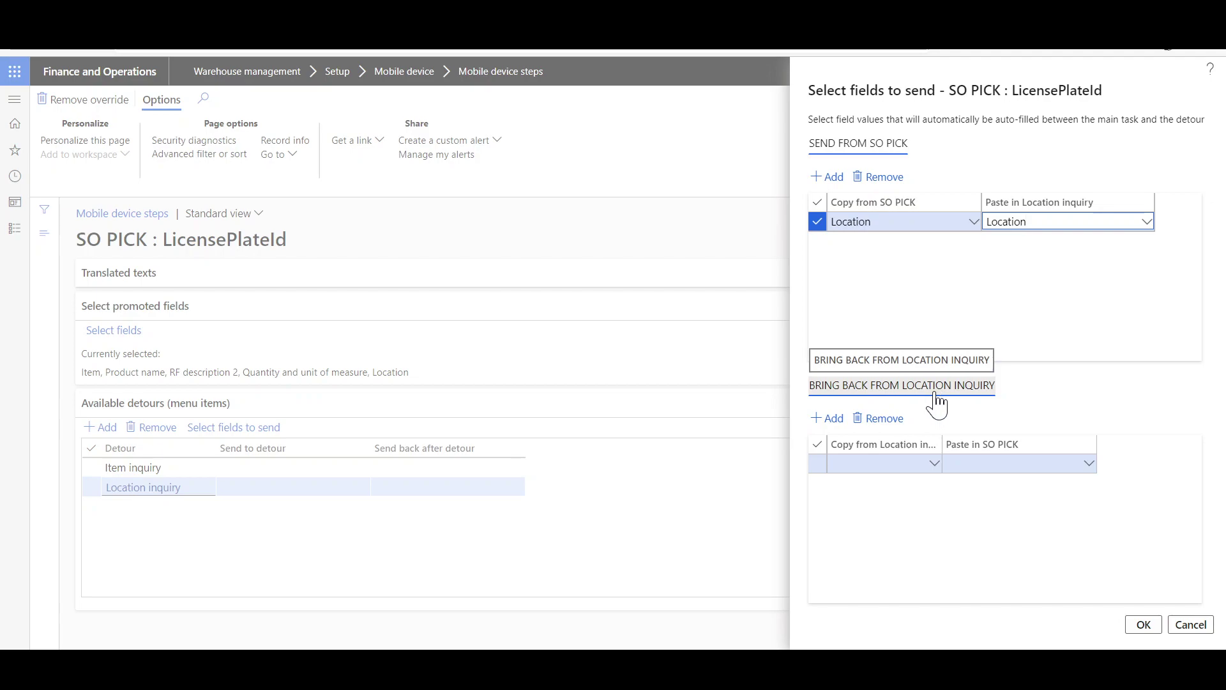
left_click(934, 463)
left_click(891, 507)
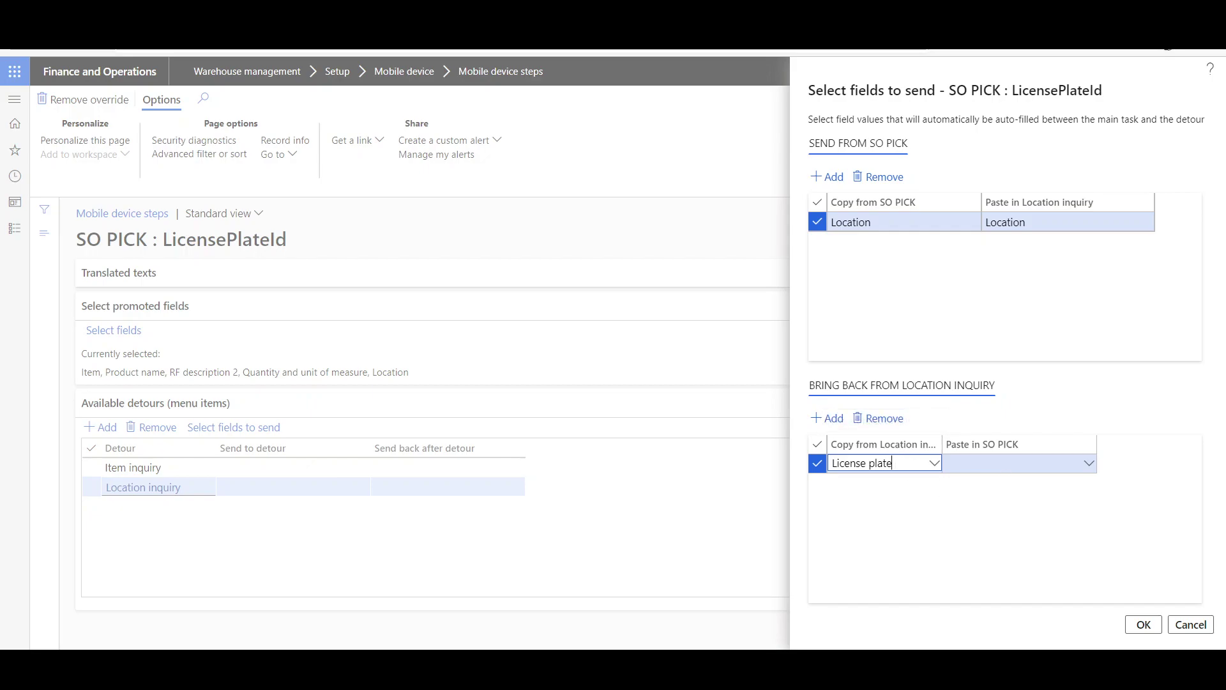
left_click(1012, 463)
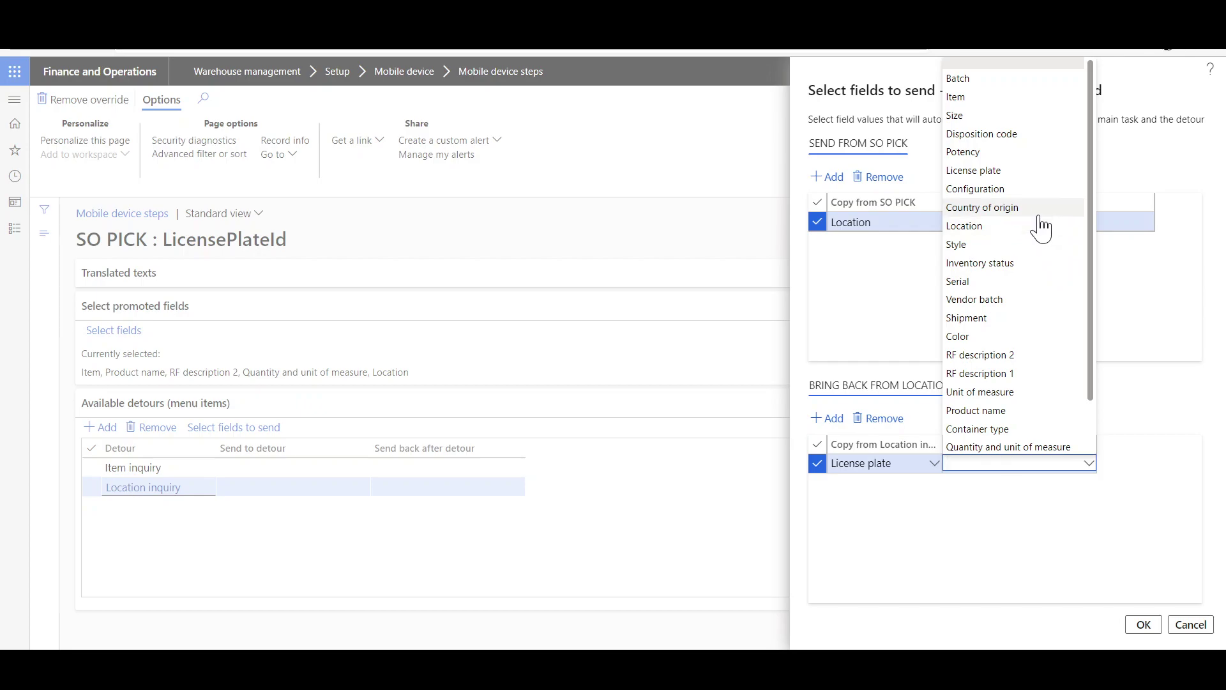
left_click(1045, 172)
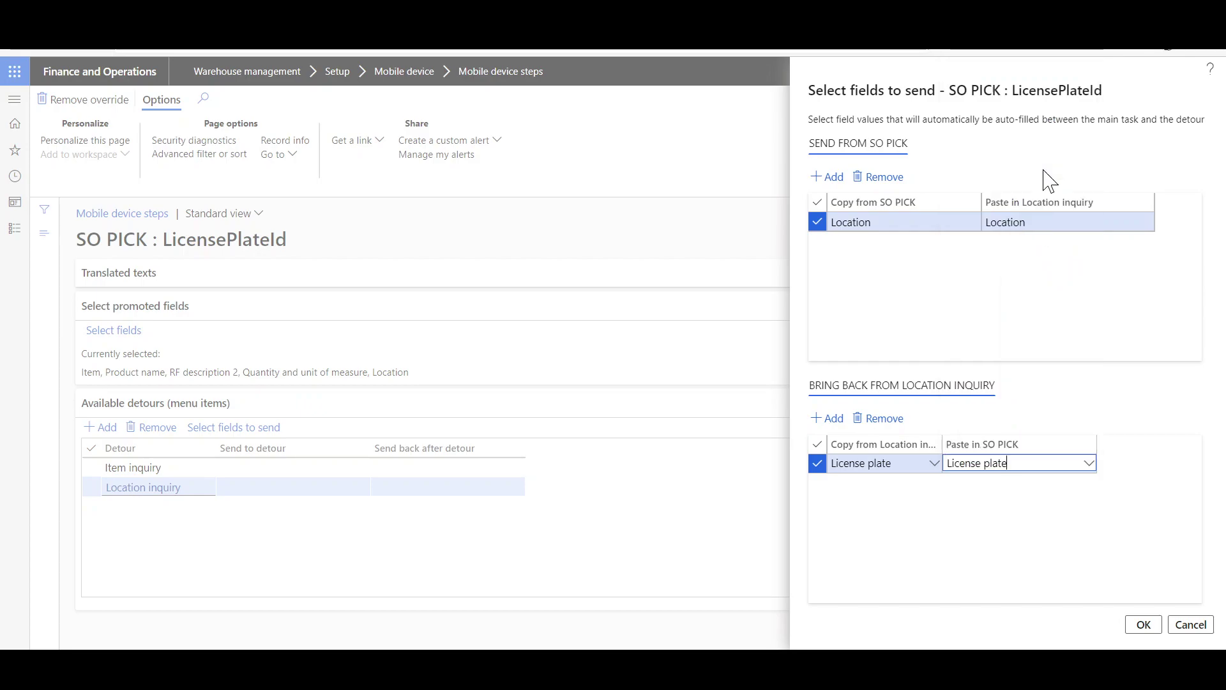
left_click(1143, 625)
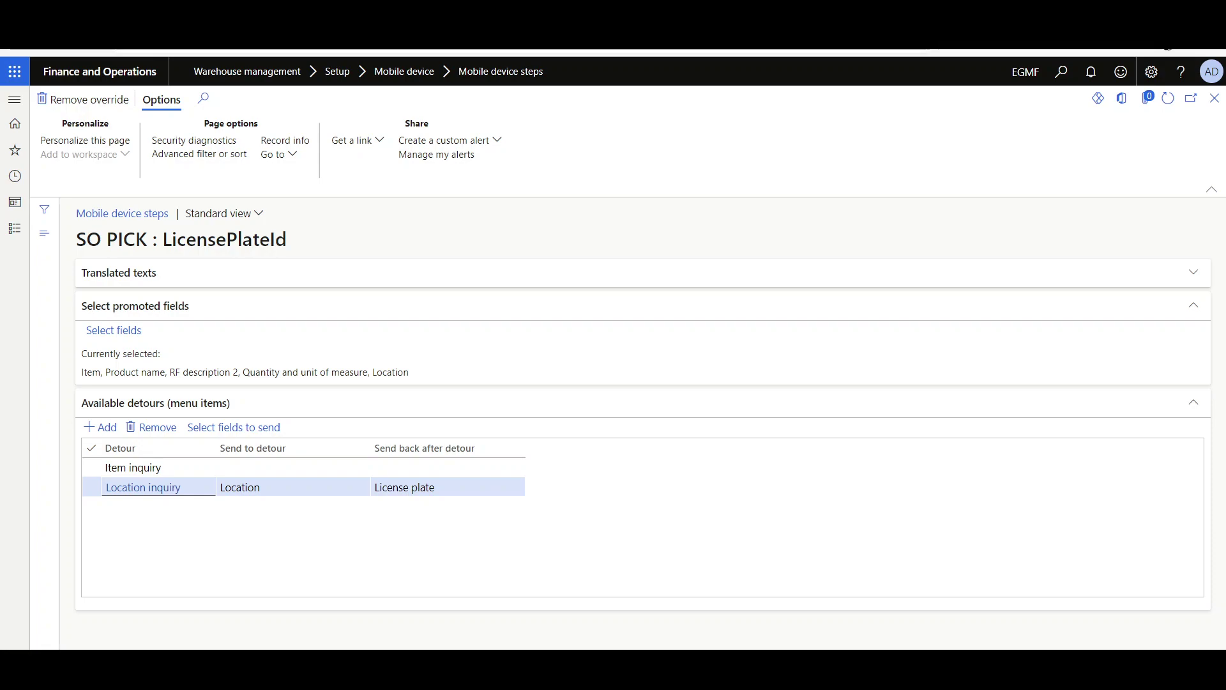
Step: Map SO PICK's Item to the Item inquiry detour's Item field and save the mapping
left_click(163, 468)
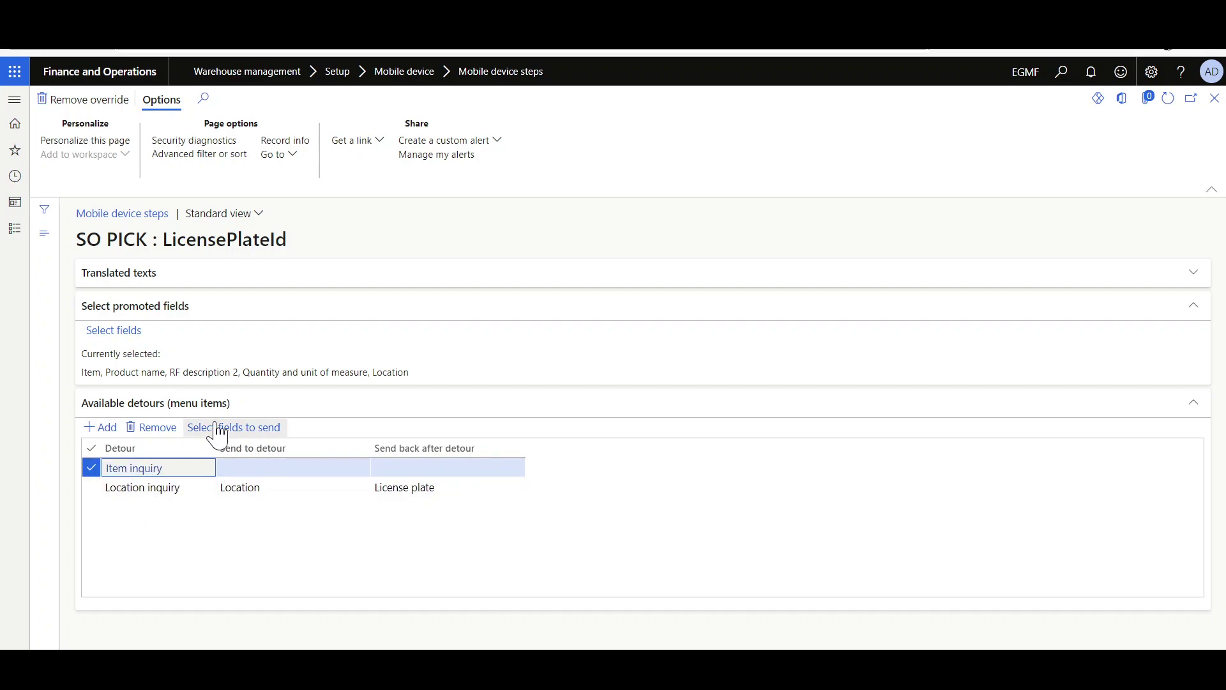
left_click(236, 426)
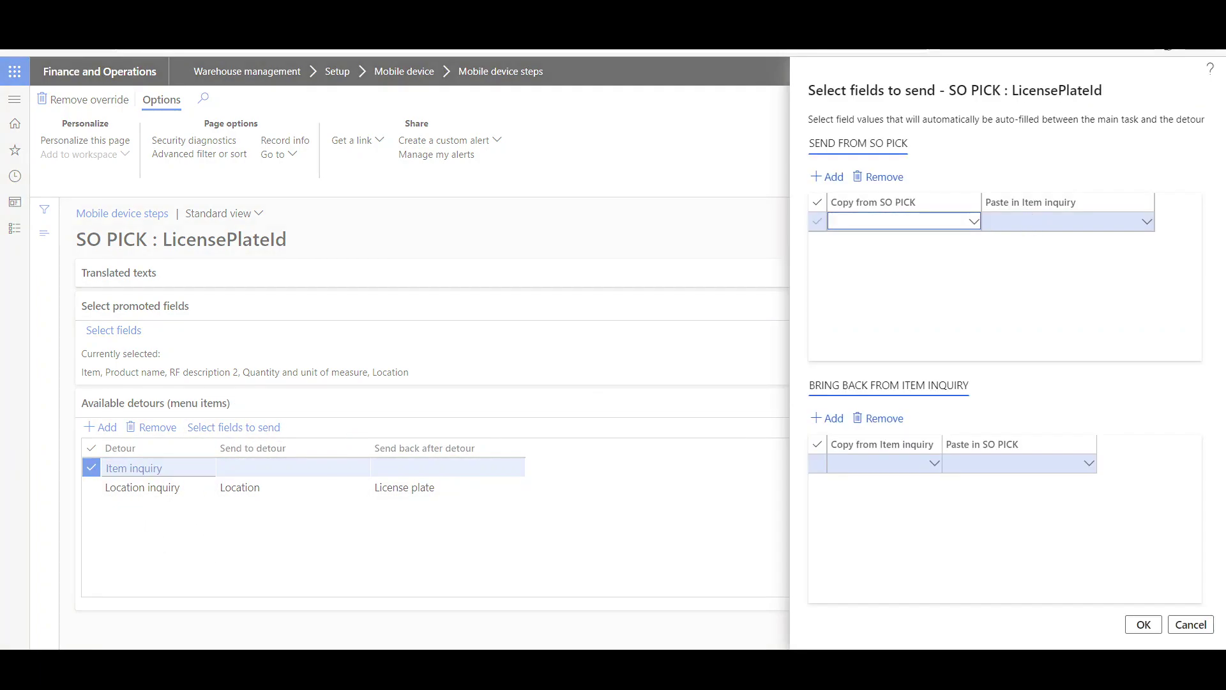
left_click(972, 221)
left_click(907, 270)
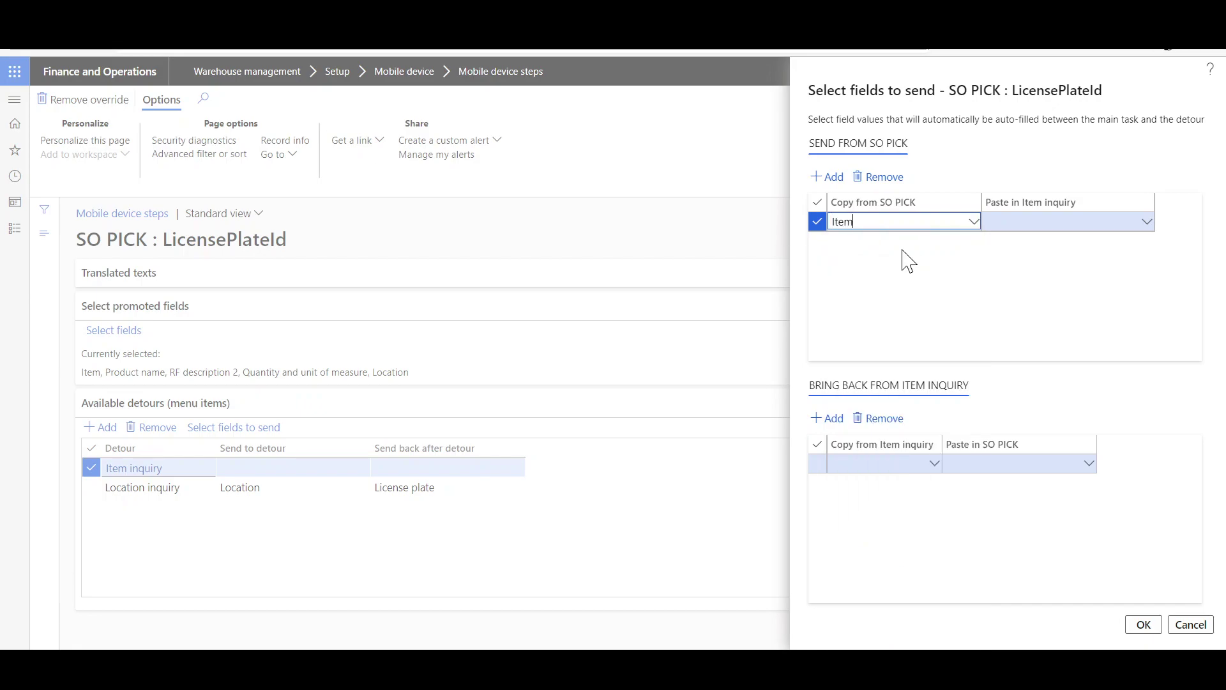
left_click(1146, 221)
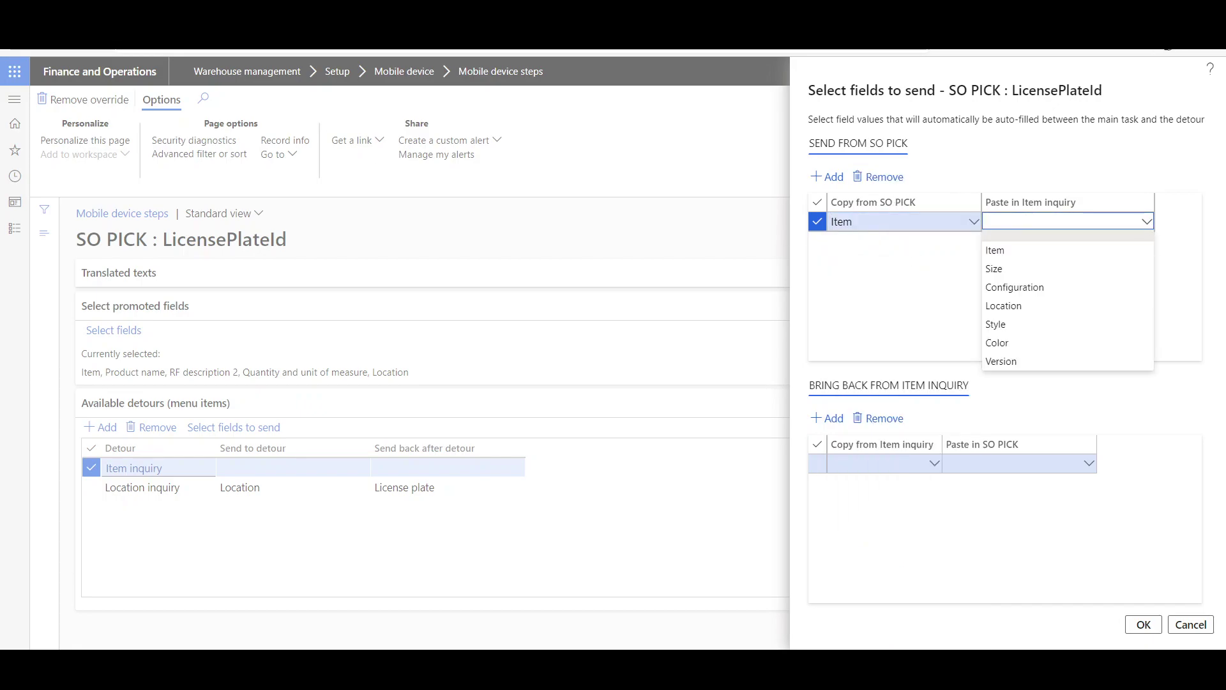
left_click(1036, 250)
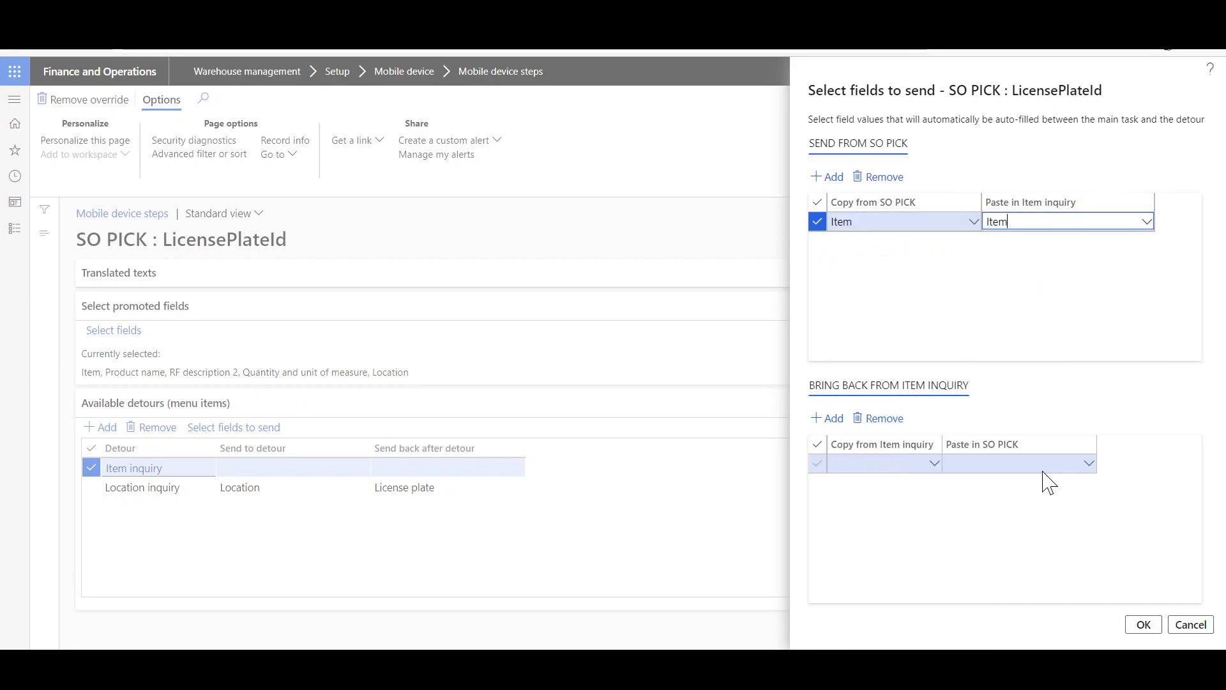
left_click(1143, 624)
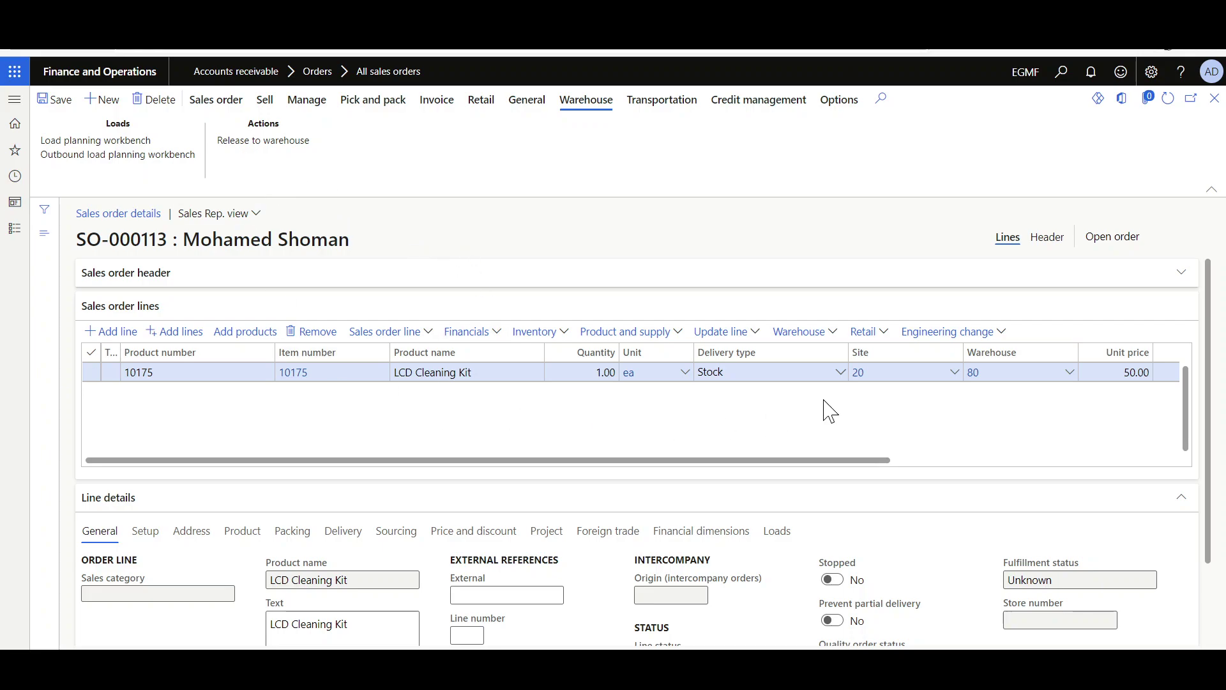
Step: Open the order line's work Work-000591 and launch the Warehouse Management app
left_click(801, 333)
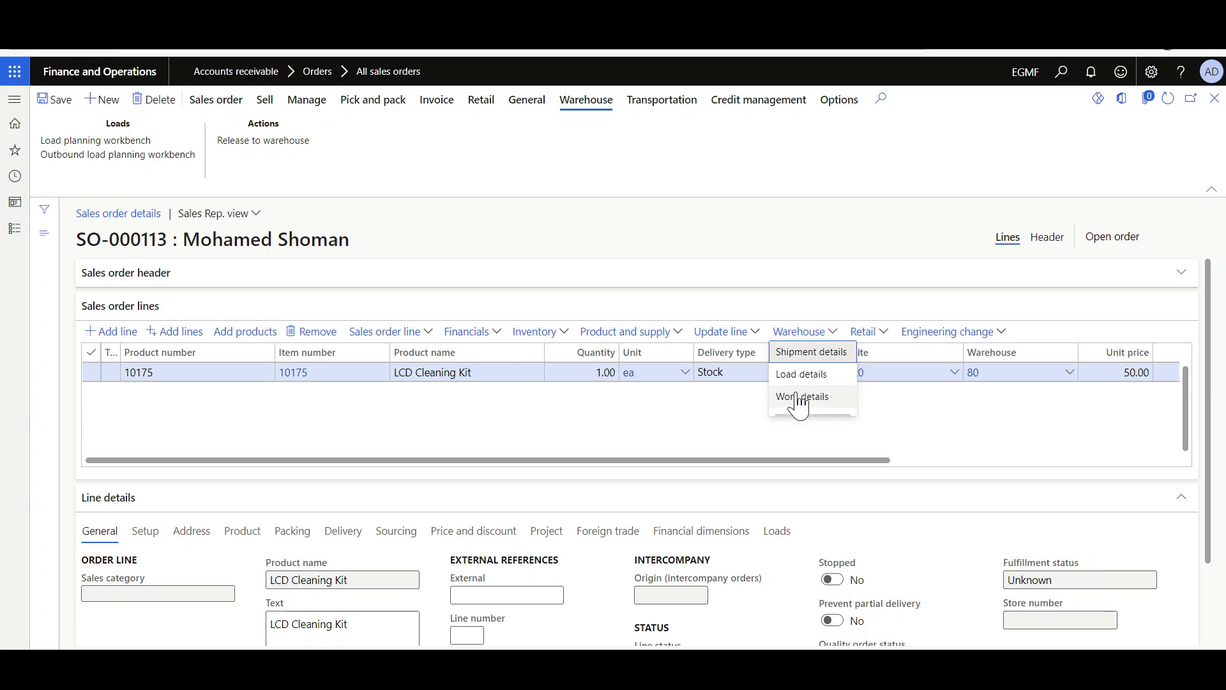
left_click(802, 397)
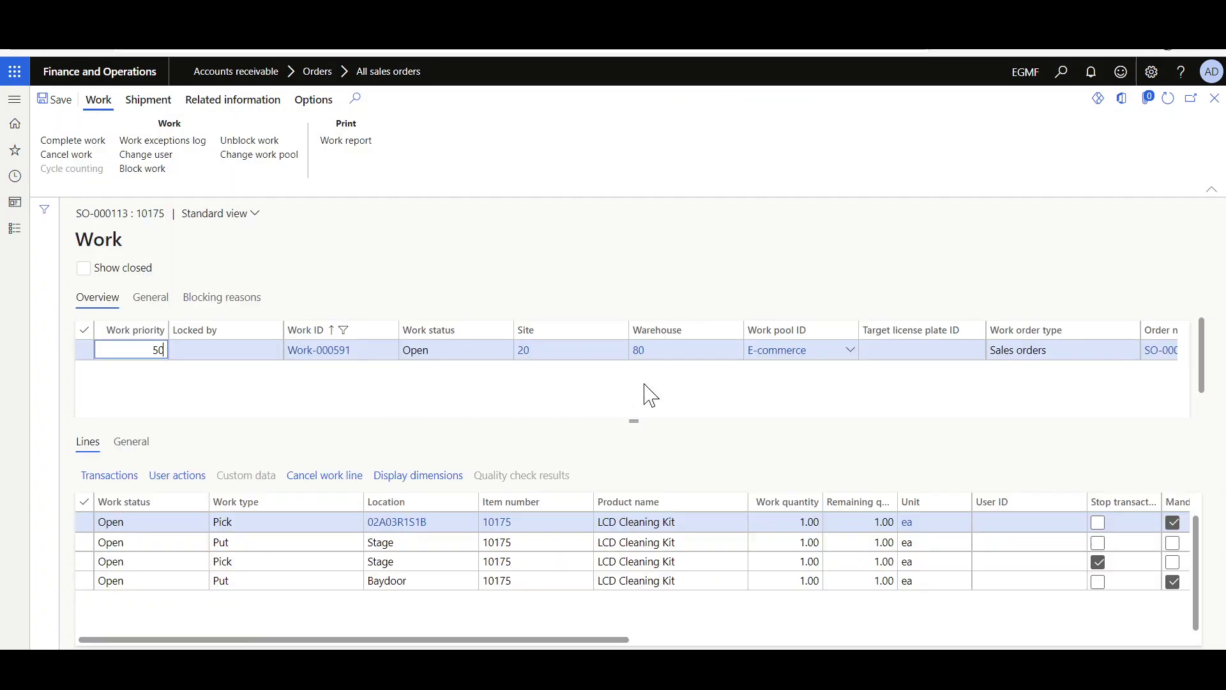
left_click(298, 355)
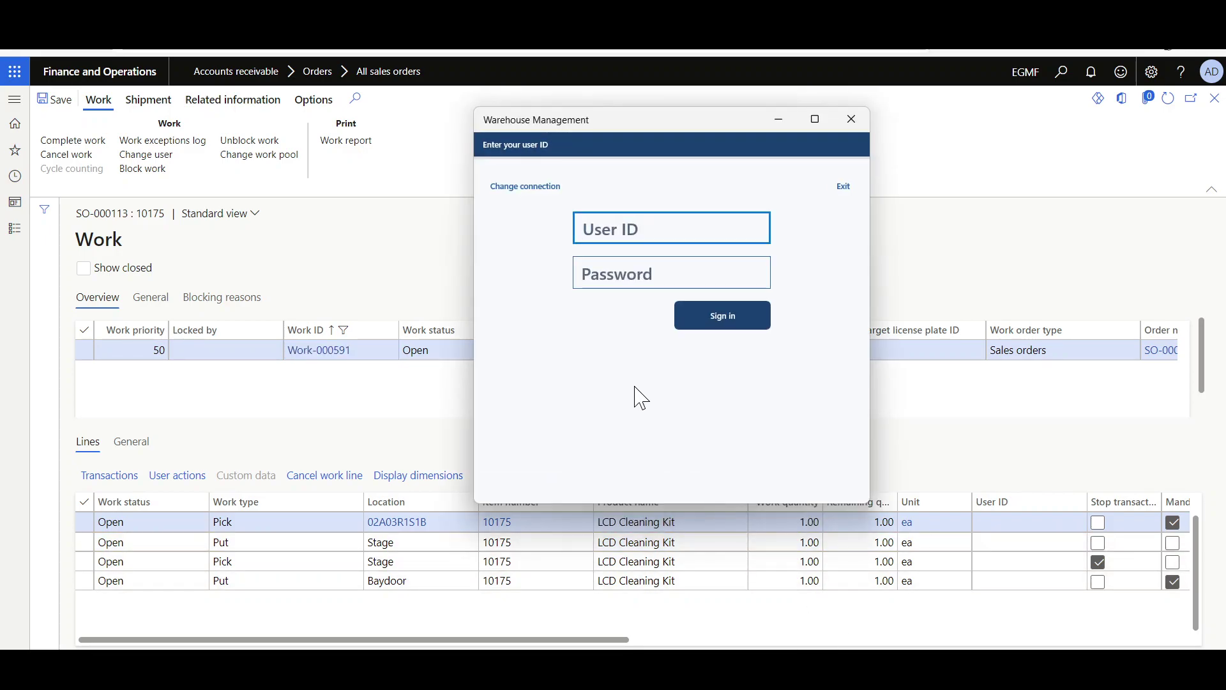
Step: Sign in to Warehouse Management with the user ID and password
key("Tab")
type("1")
key("Return")
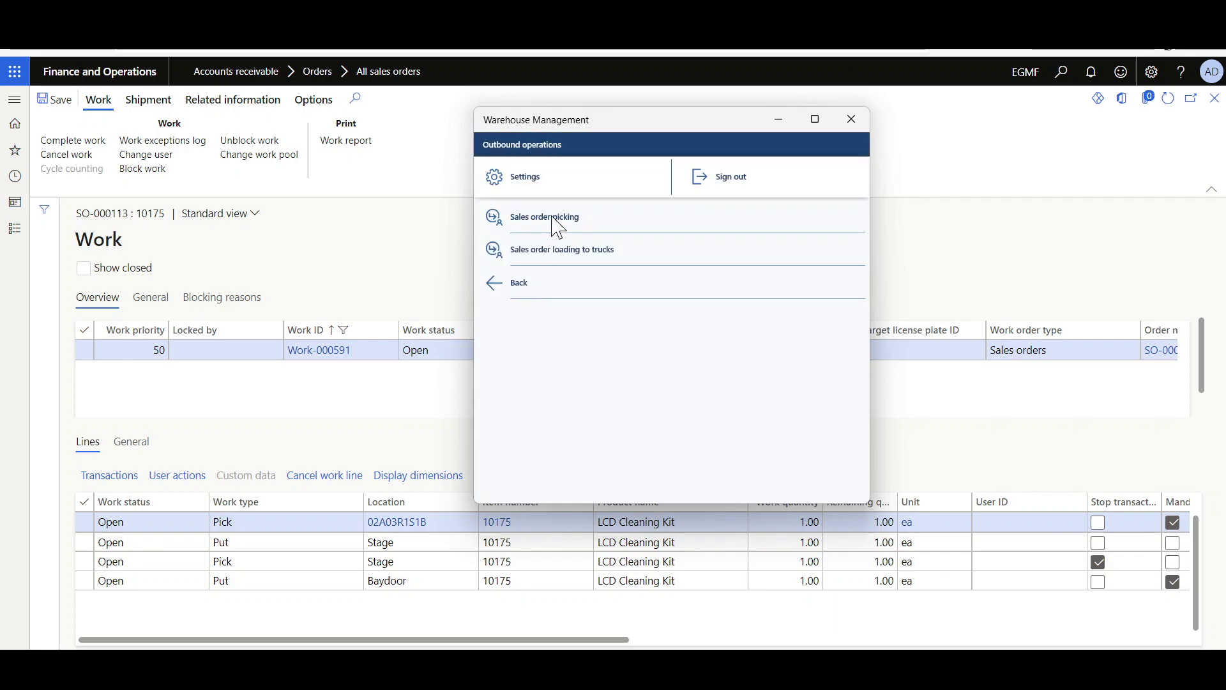
Step: Start Sales order picking for work Work-000591
left_click(531, 220)
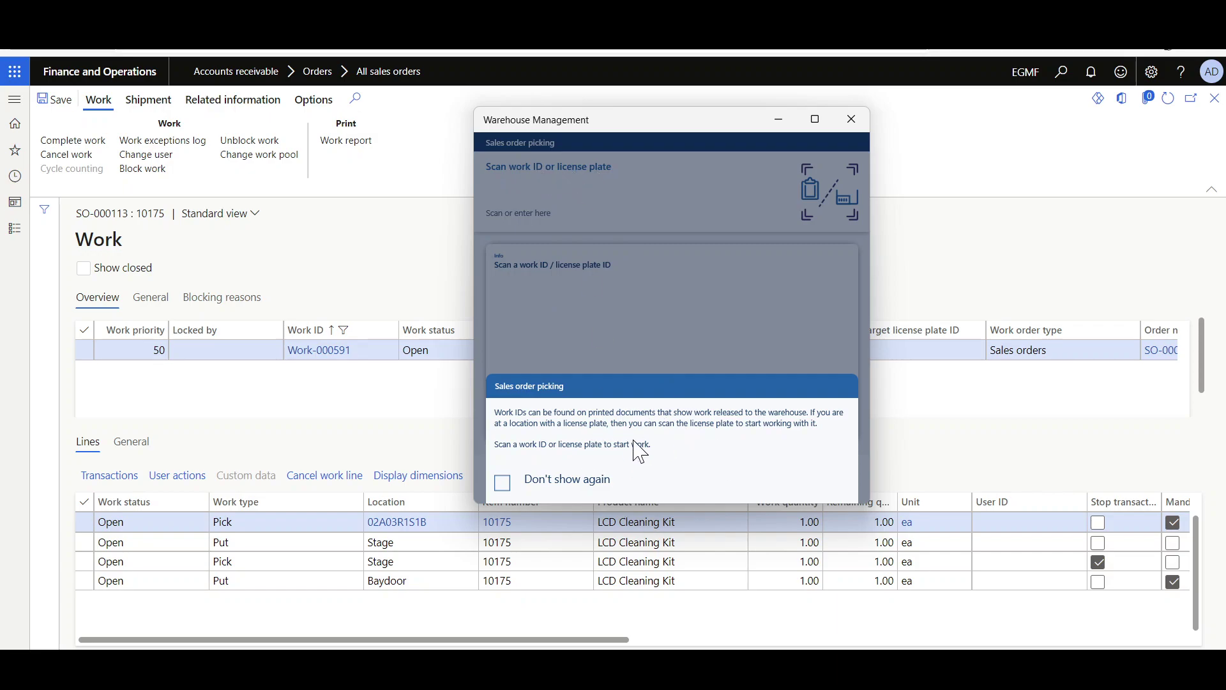
left_click(576, 206)
type("Work-000591")
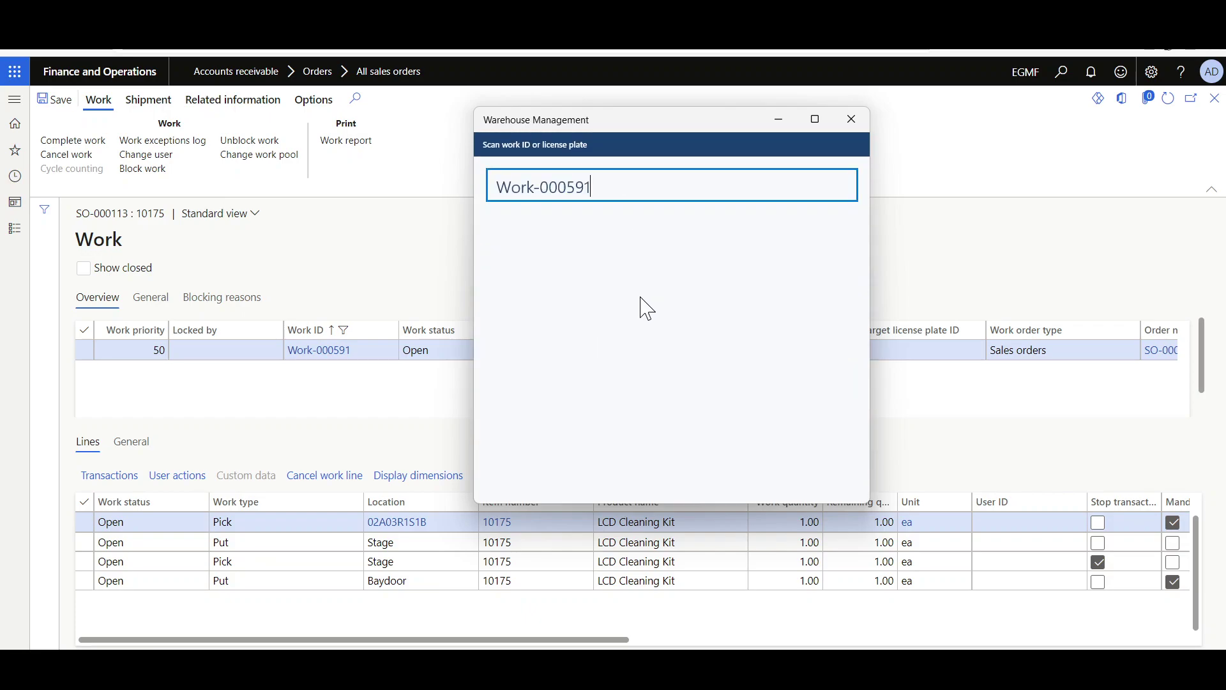
key("Return")
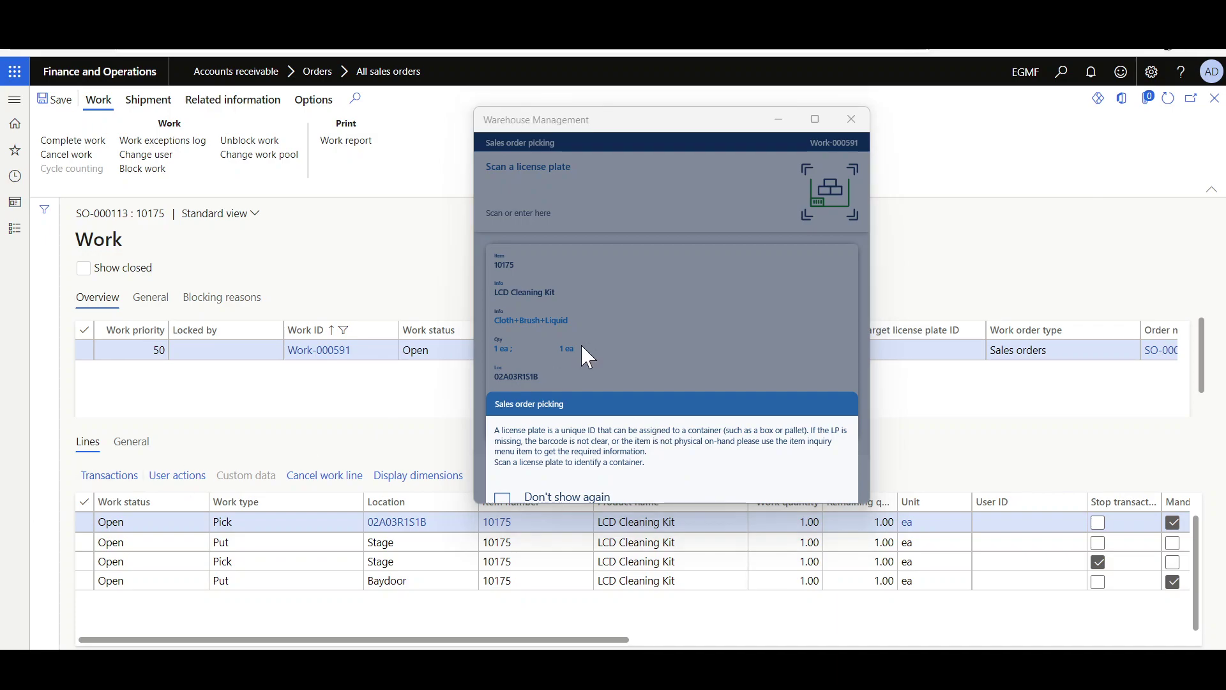
Step: Dismiss the license plate help and detour to Item inquiry for item 10175
left_click(658, 313)
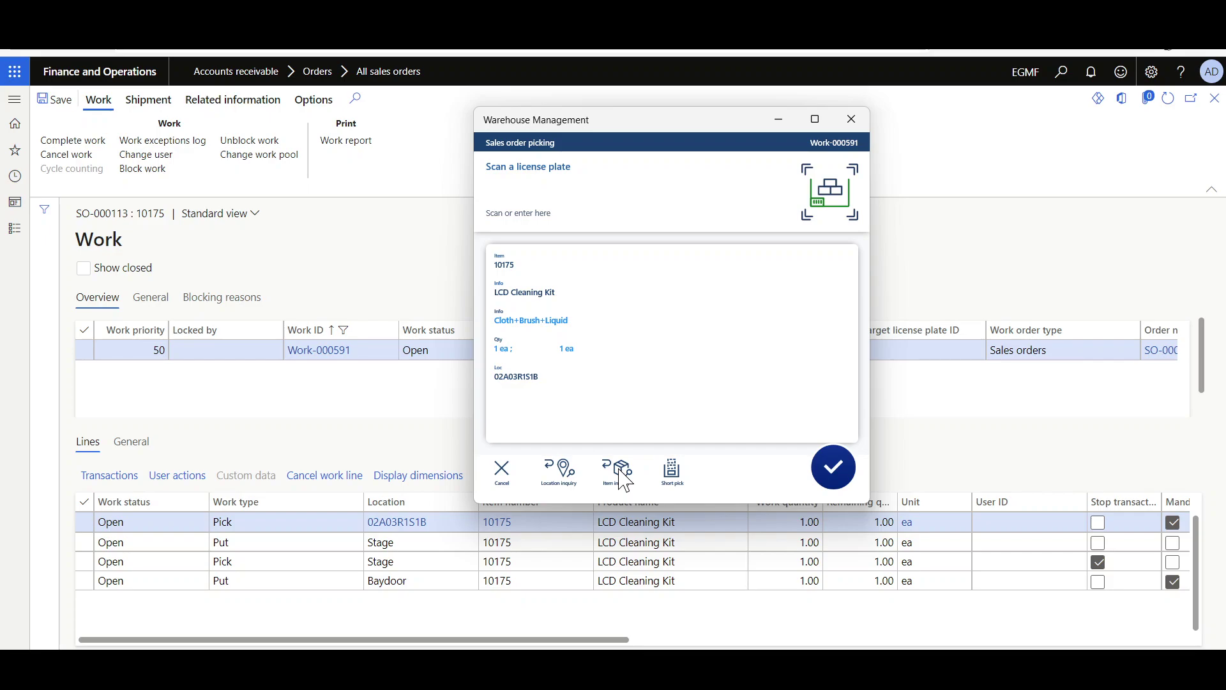
left_click(623, 475)
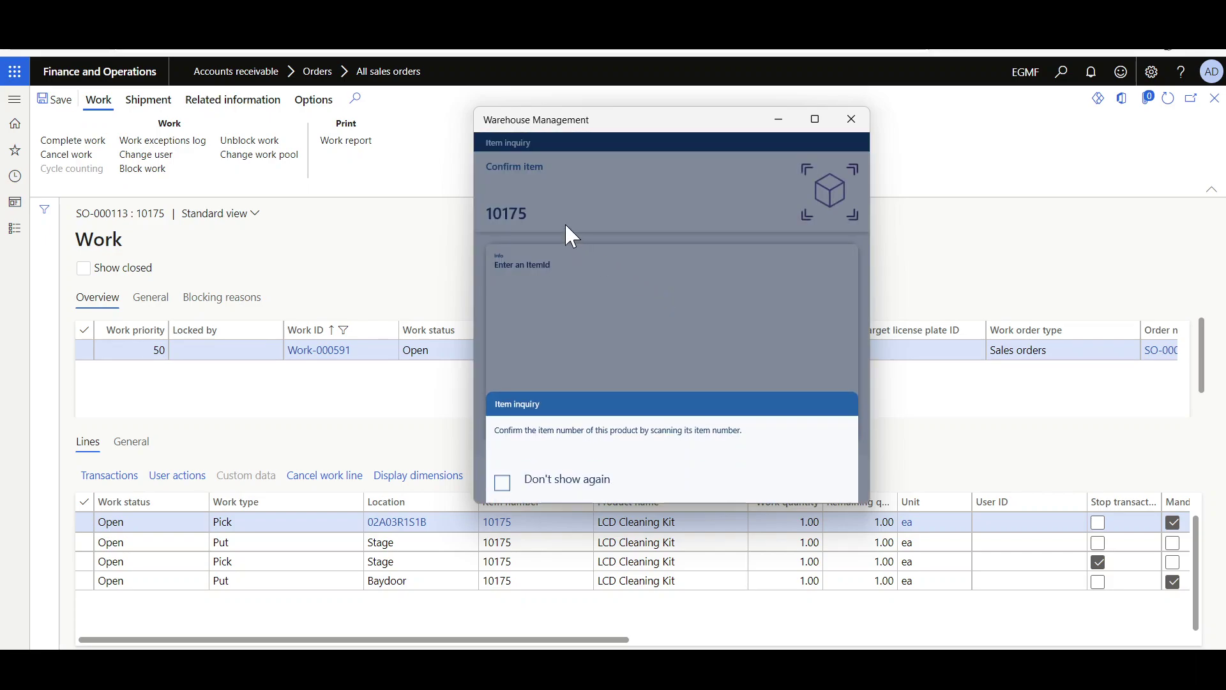
Step: Check item 10175's stock at 02A03R1S1B and 05A02R1S2B, then return to the license plate prompt
left_click(565, 222)
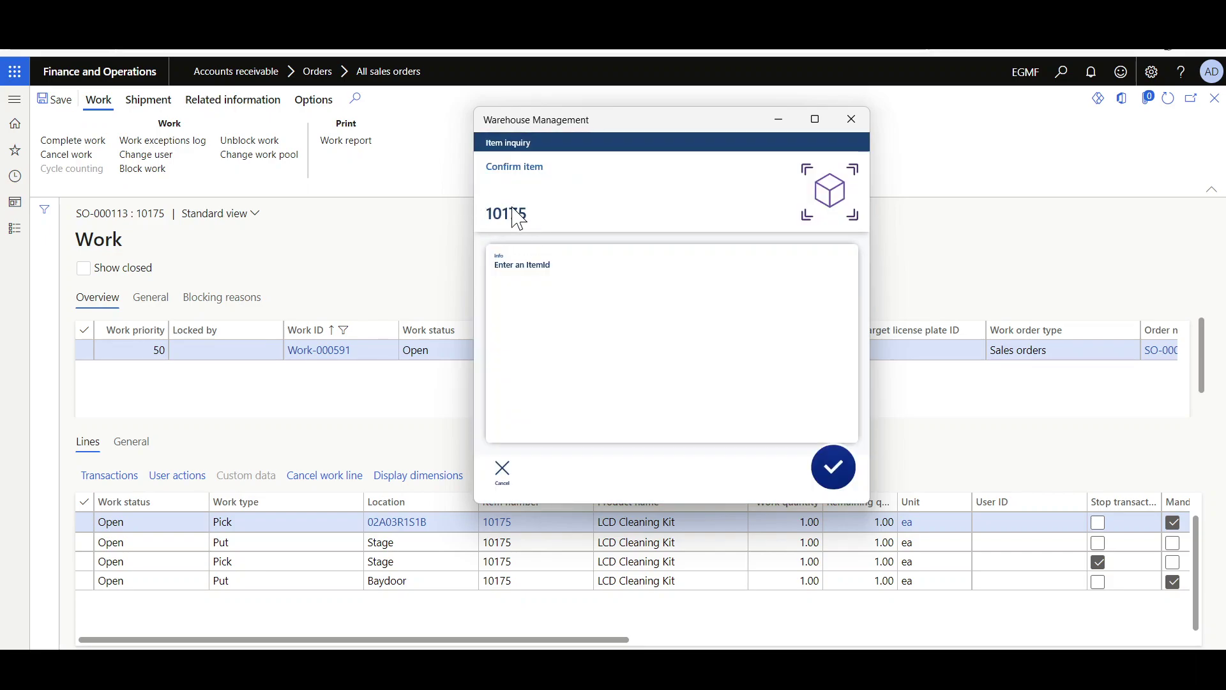
left_click(833, 466)
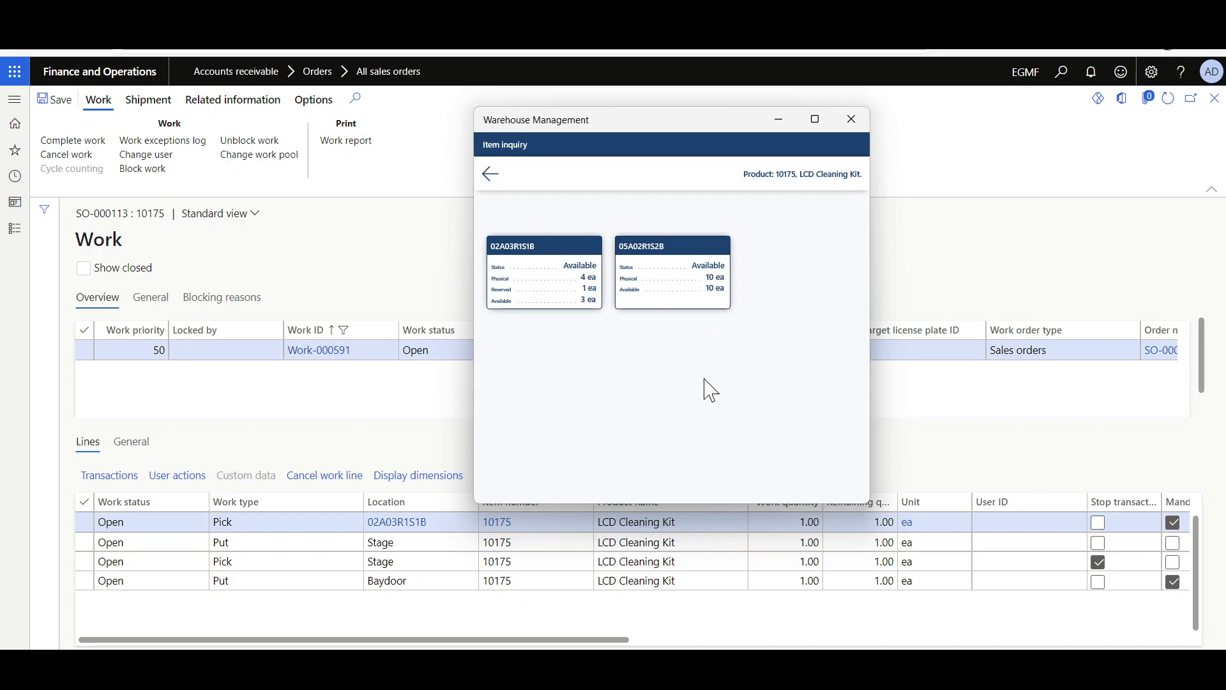
left_click(489, 175)
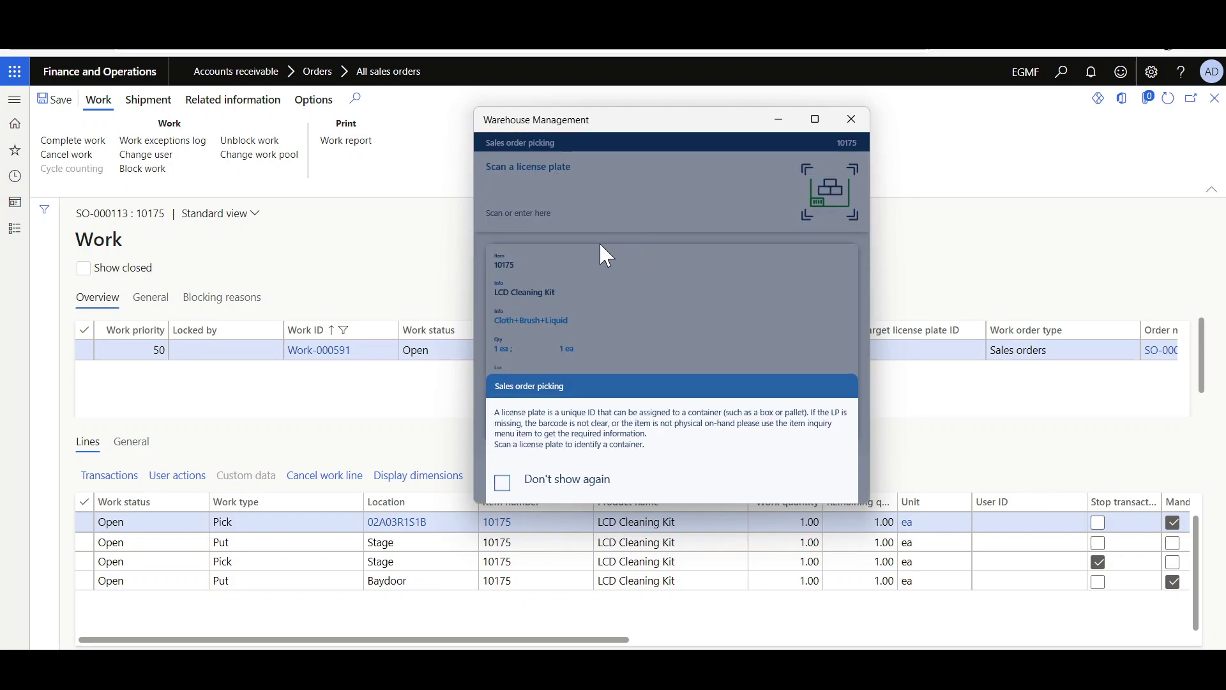
left_click(668, 308)
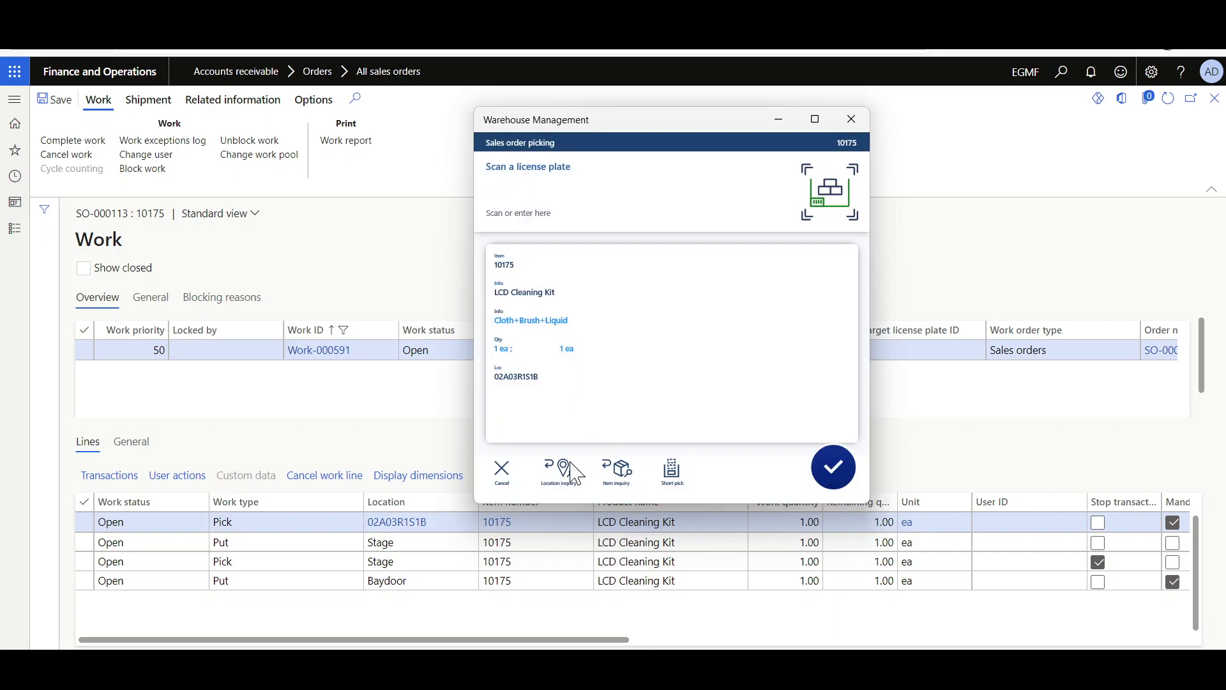
left_click(564, 476)
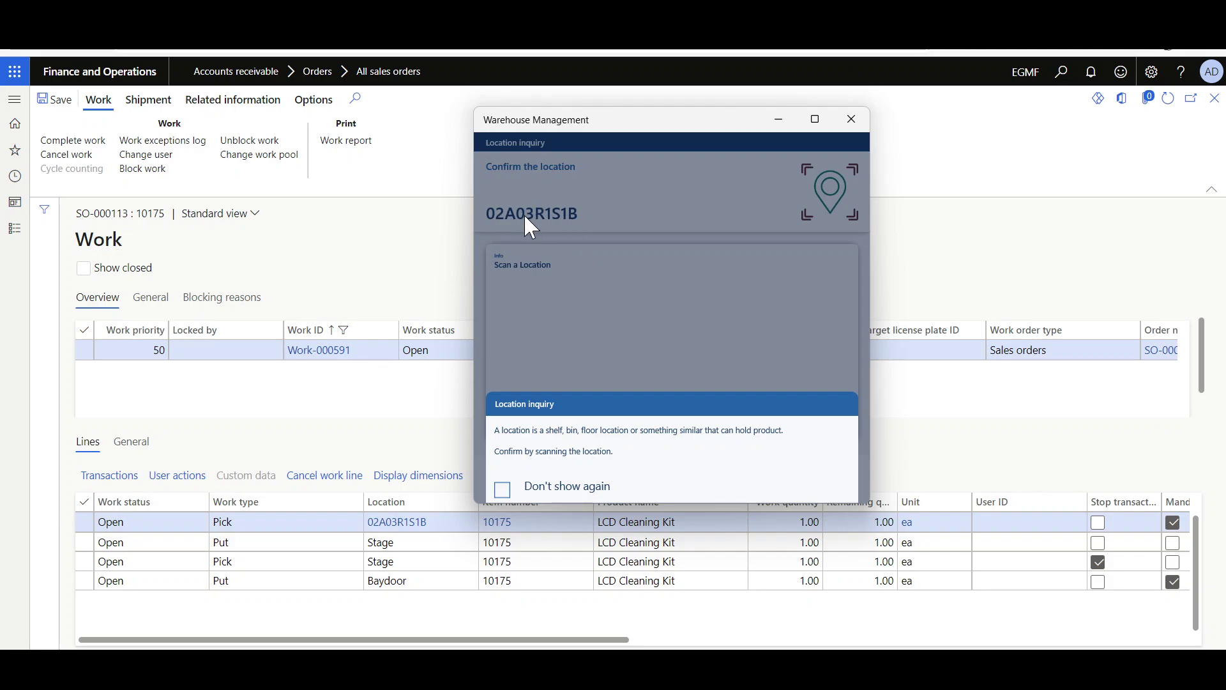
left_click(630, 290)
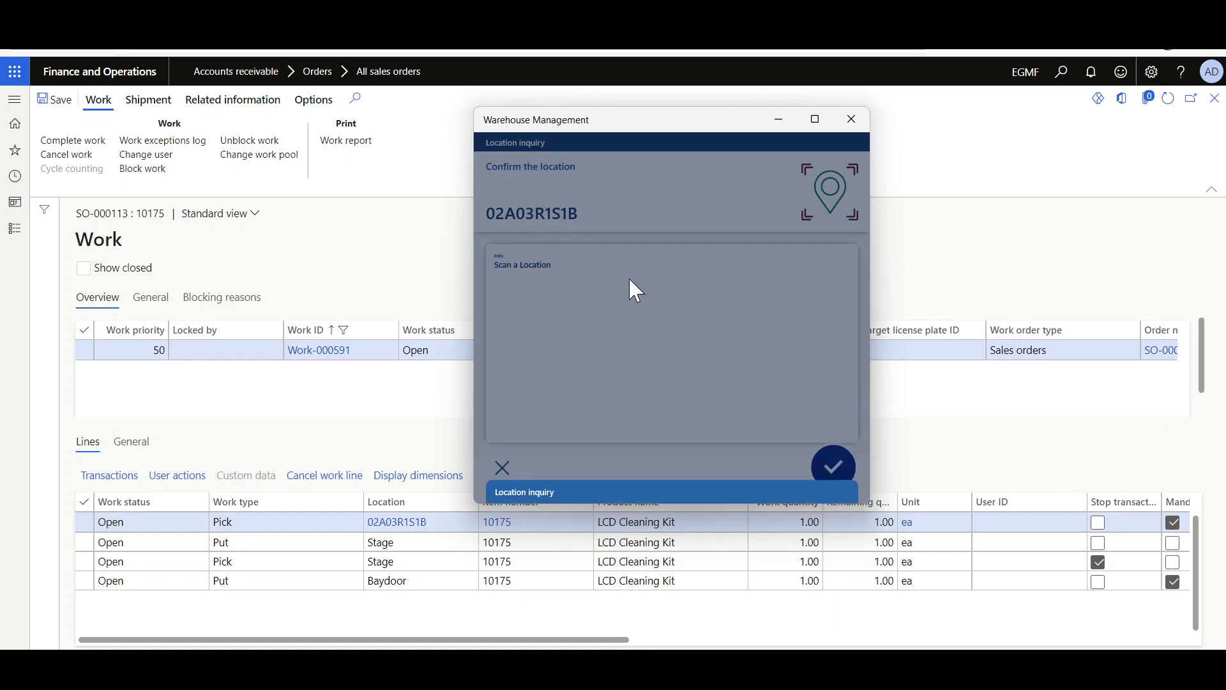
left_click(842, 474)
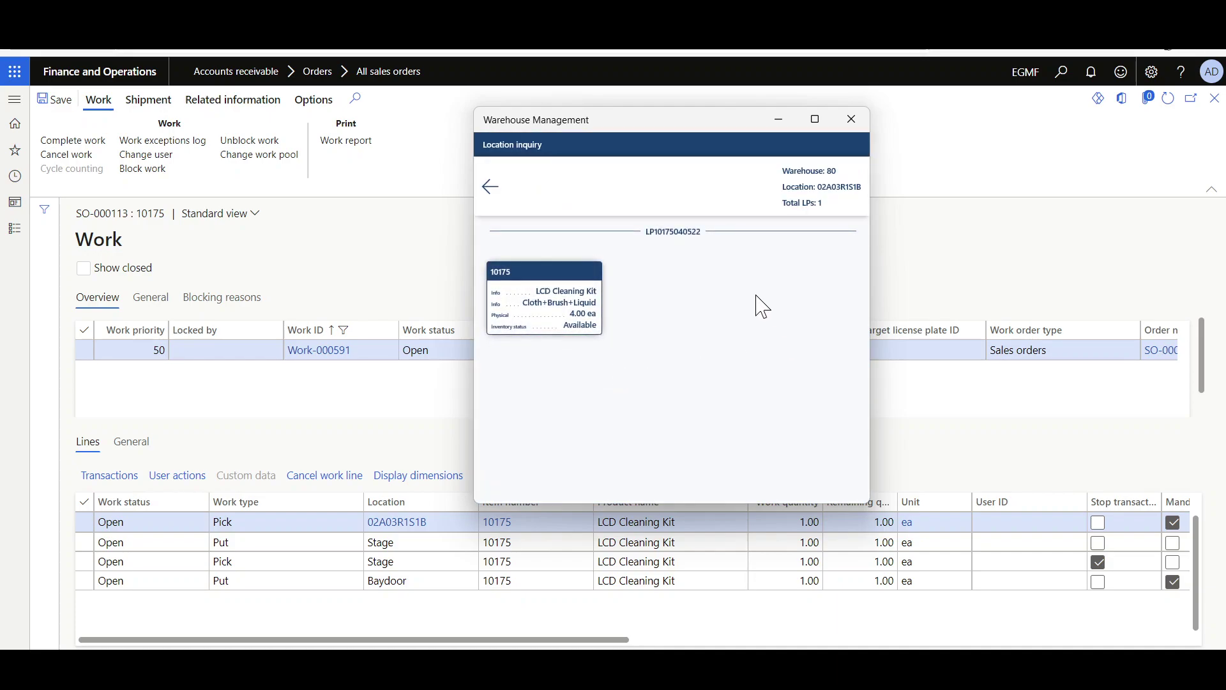
left_click(559, 307)
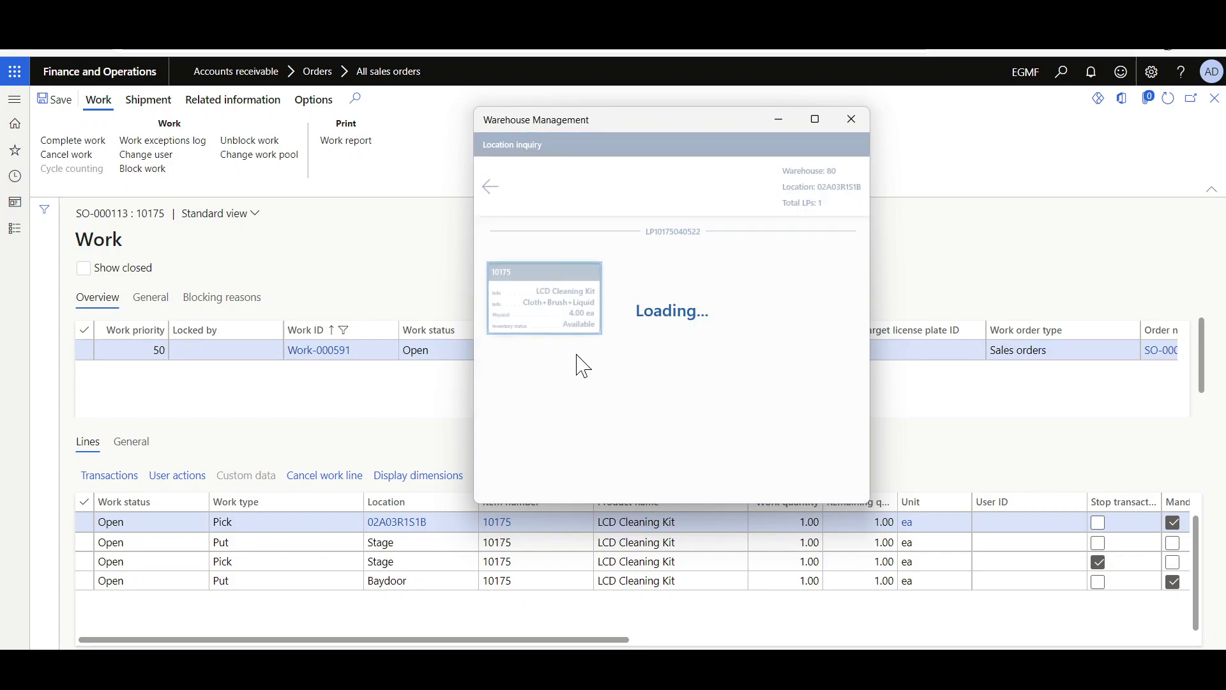
left_click(701, 348)
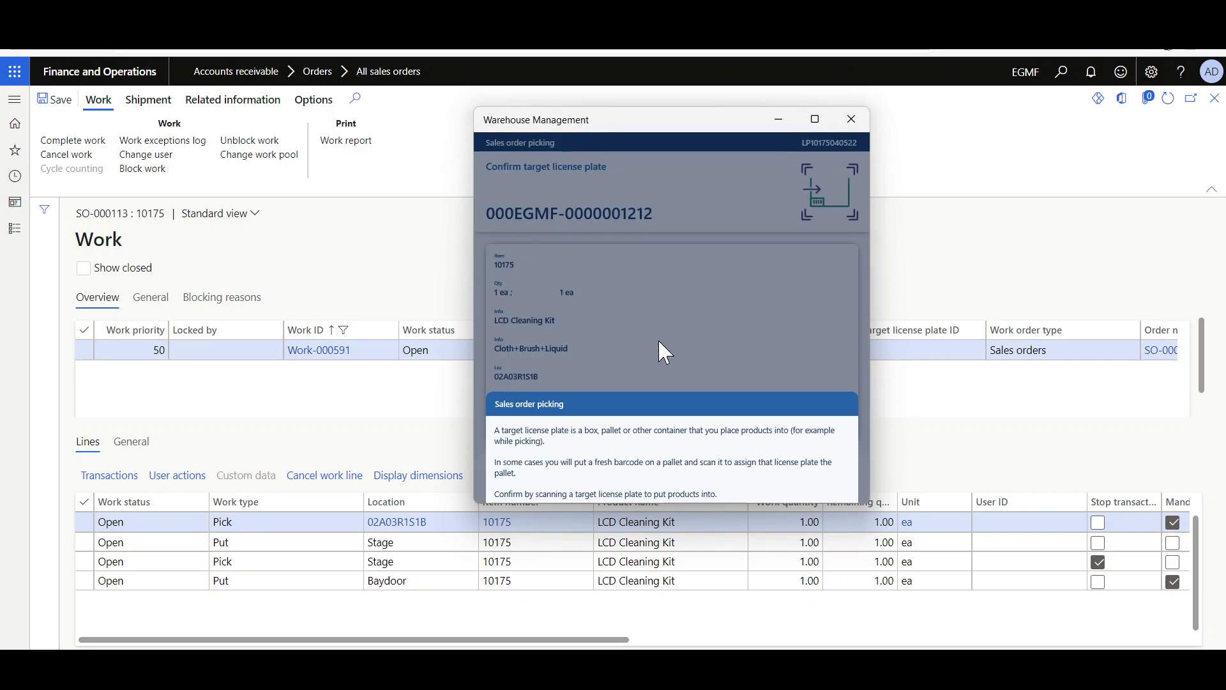
left_click(659, 341)
left_click(833, 483)
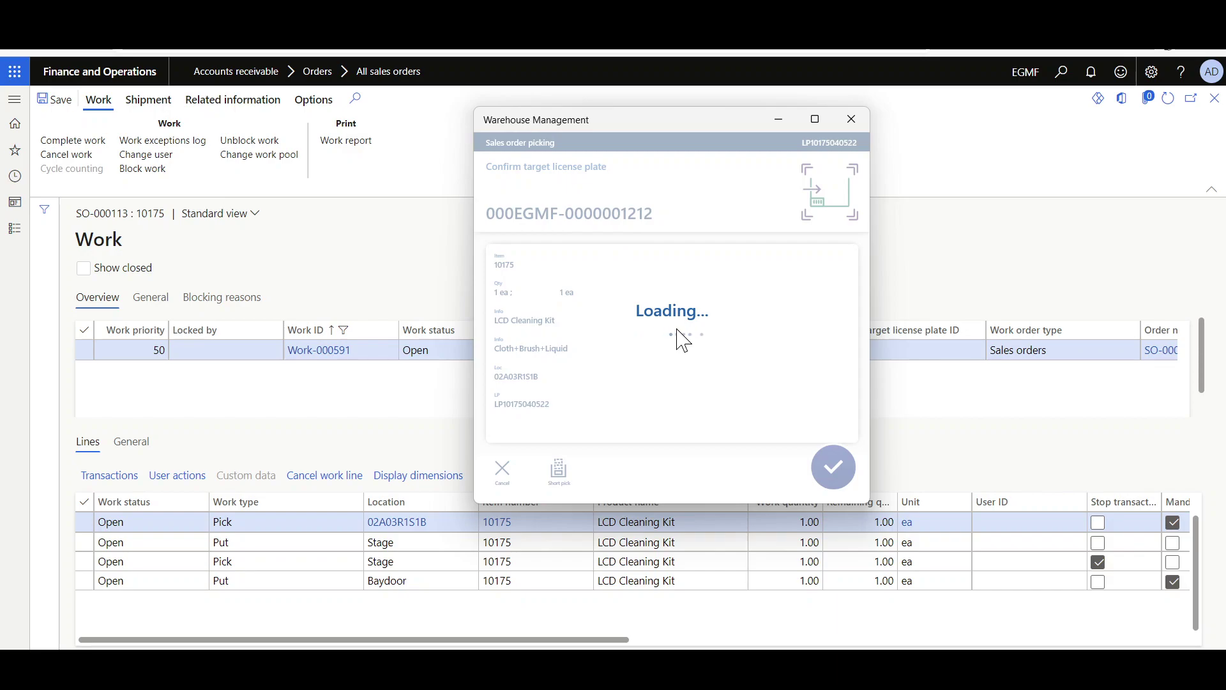
left_click(669, 333)
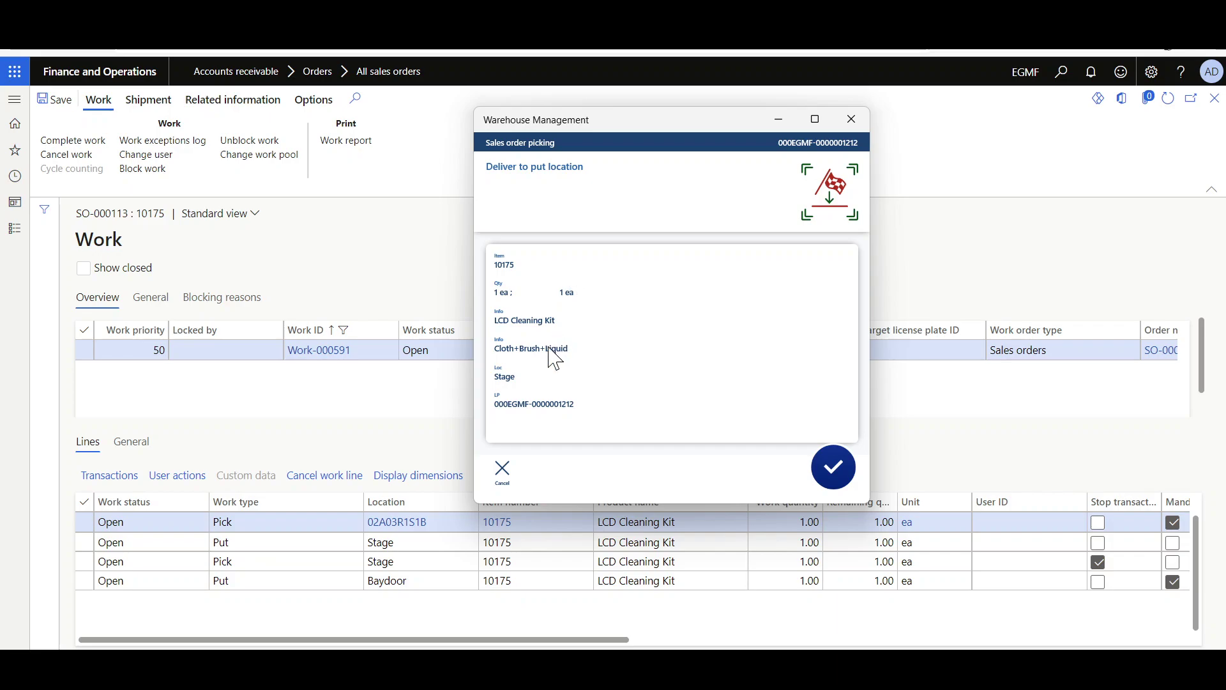
left_click(837, 474)
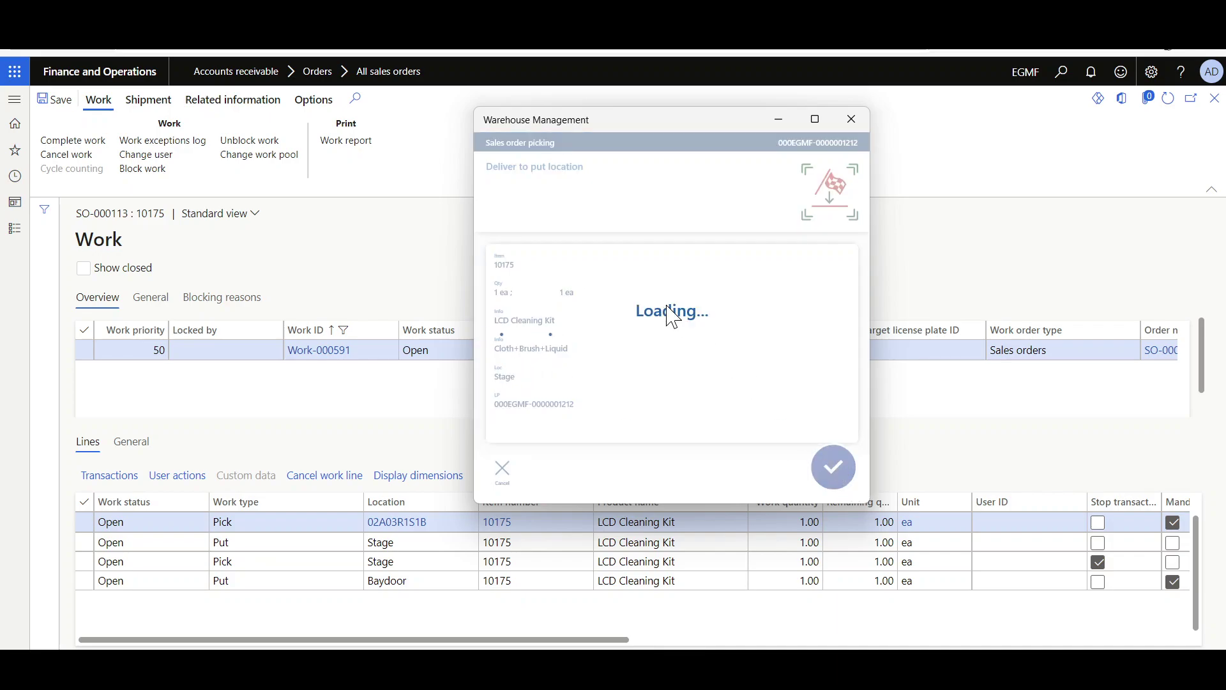